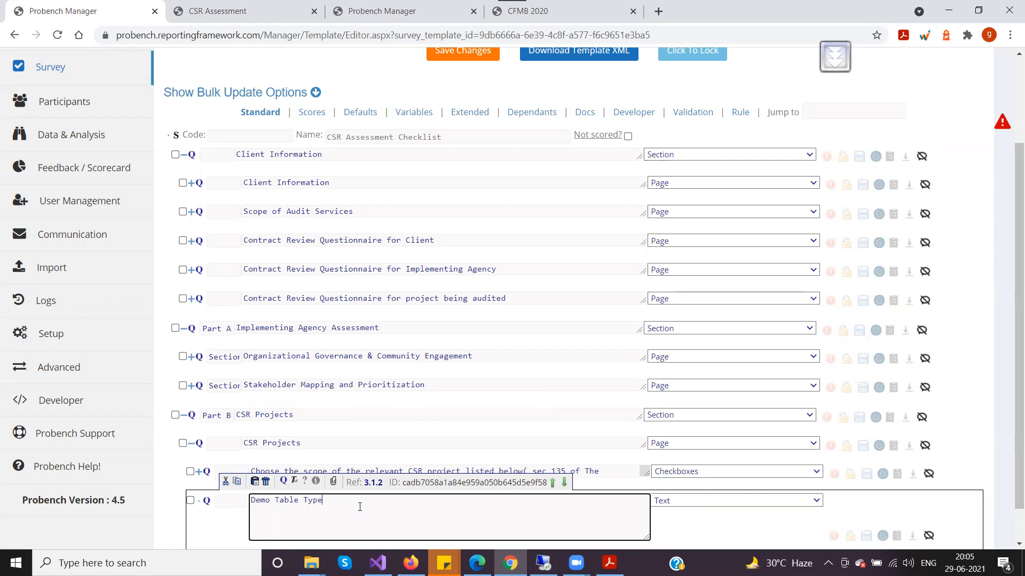
Set the type of the Demo Table Type question to Table and add three blank sub-questions under it.
left_click(674, 524)
left_click(674, 500)
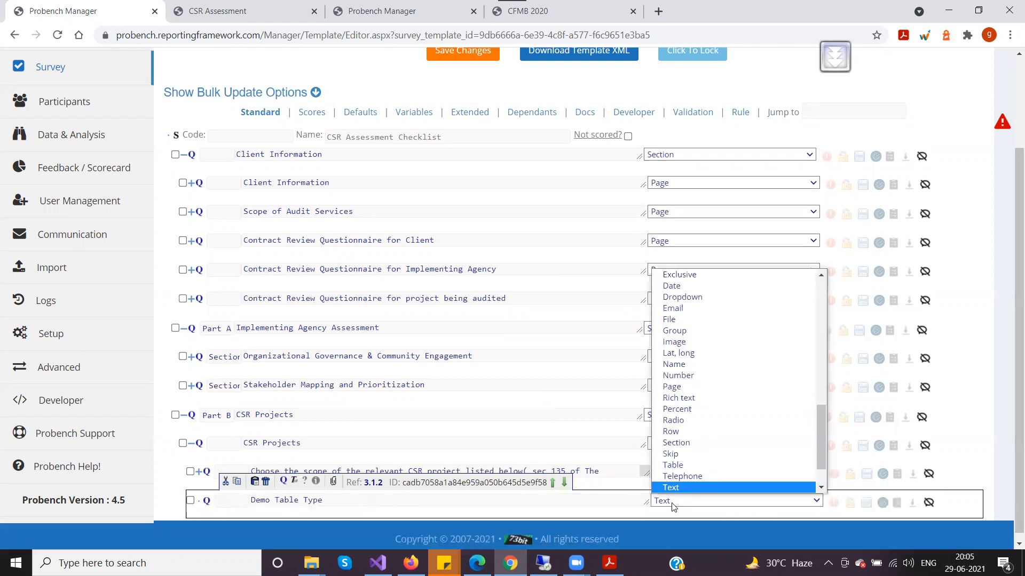
left_click(671, 442)
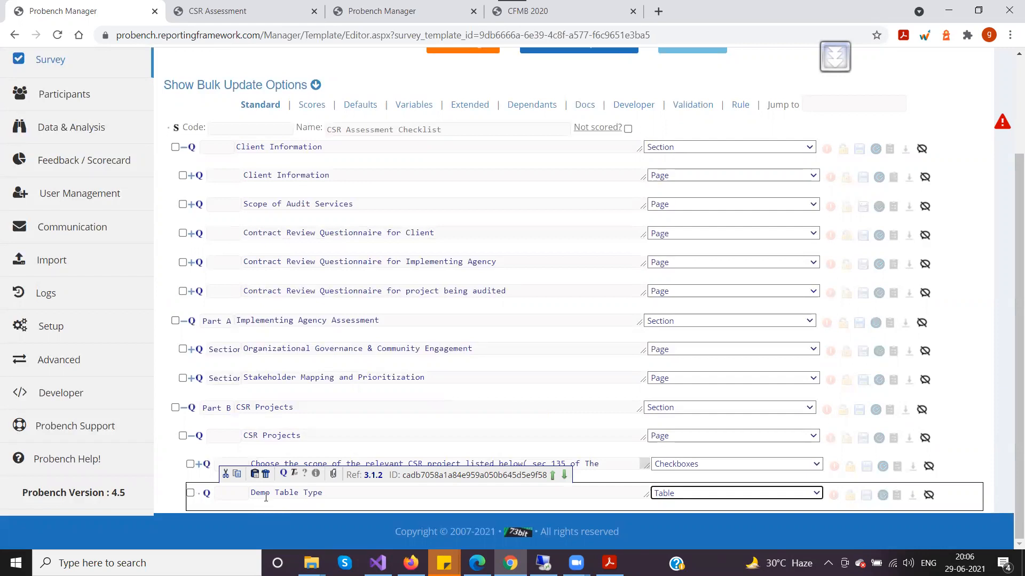
left_click(284, 475)
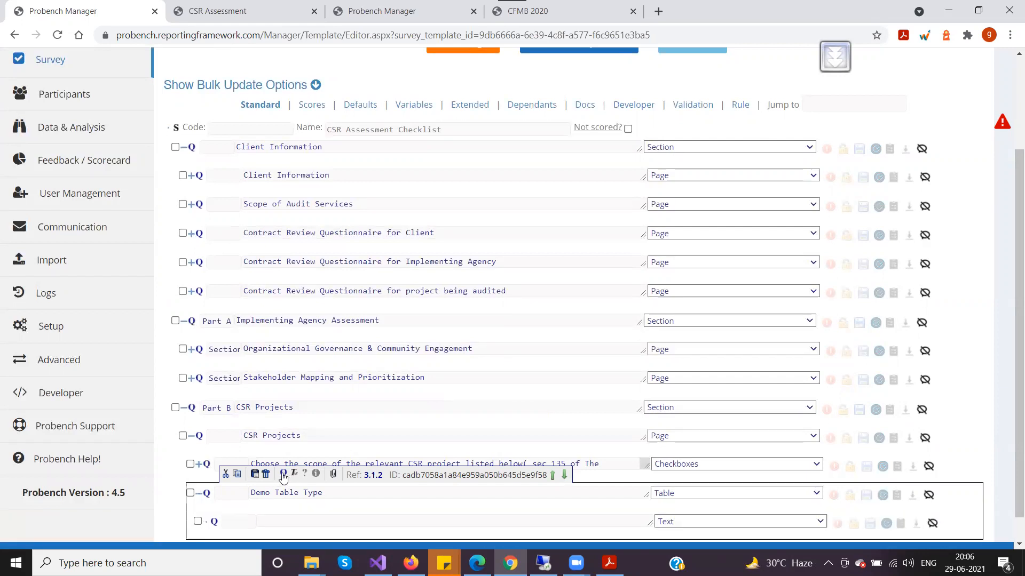
scroll(222, 424, "down", 2)
Name the first sub-question of Demo Table Type "Row 1" and set its type to Row.
left_click(280, 436)
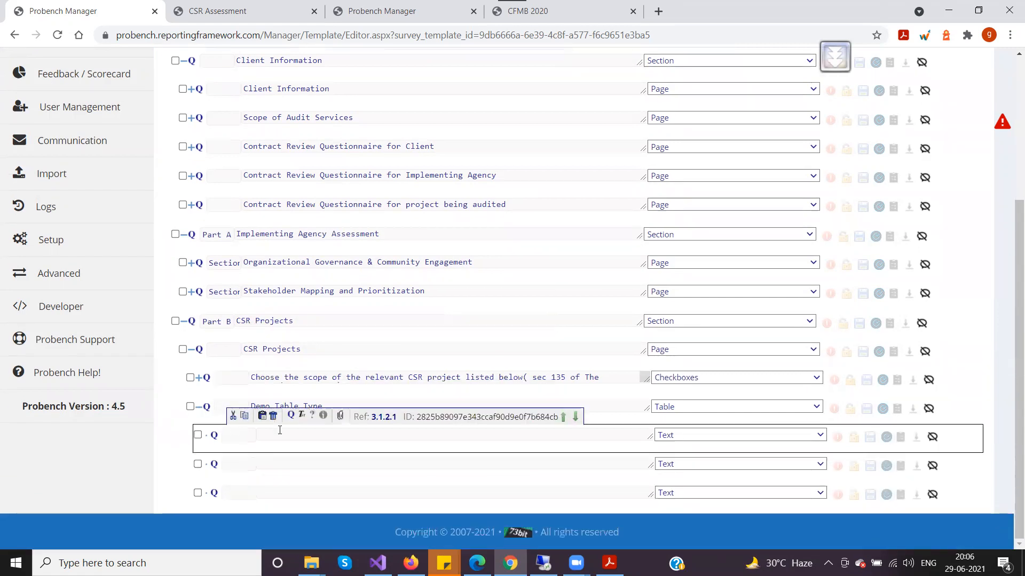
type("Row 1")
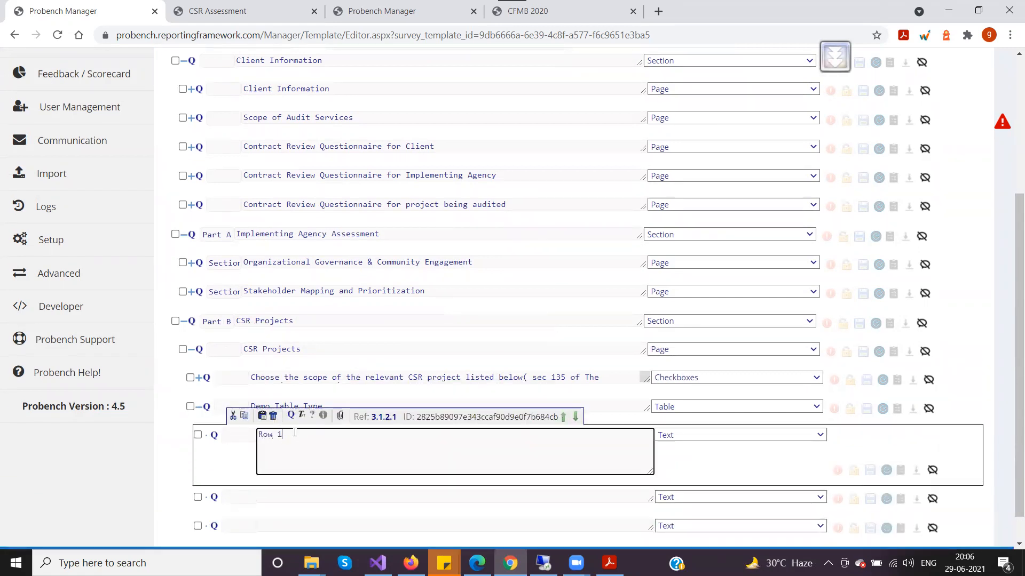
key("Tab")
key("r")
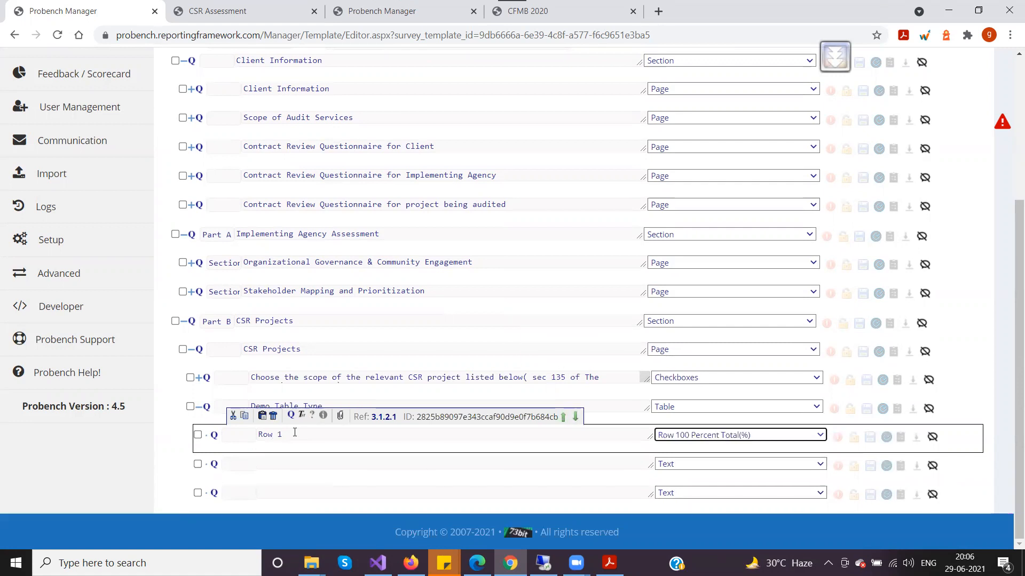
left_click(741, 435)
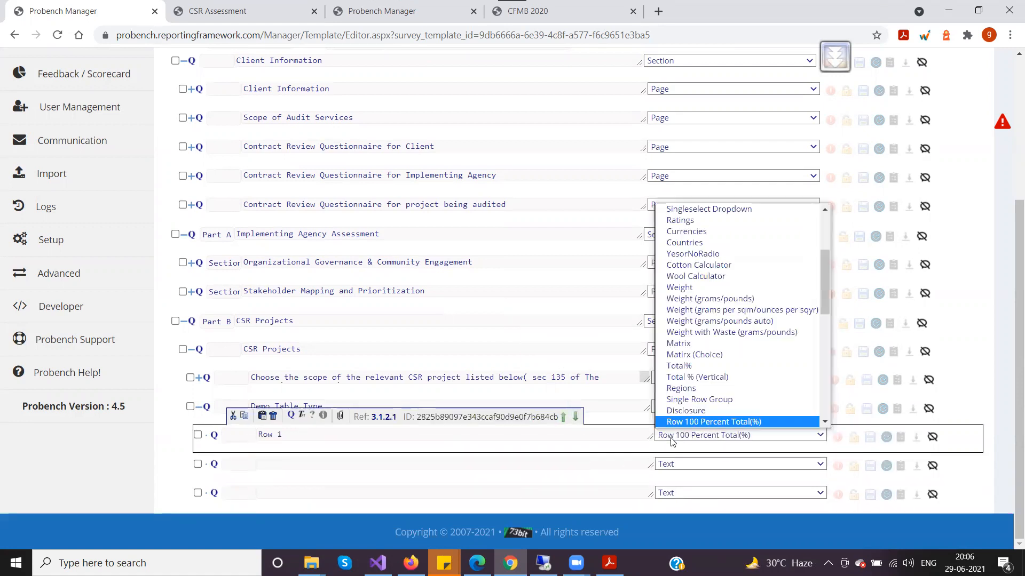
scroll(677, 377, "down", 5)
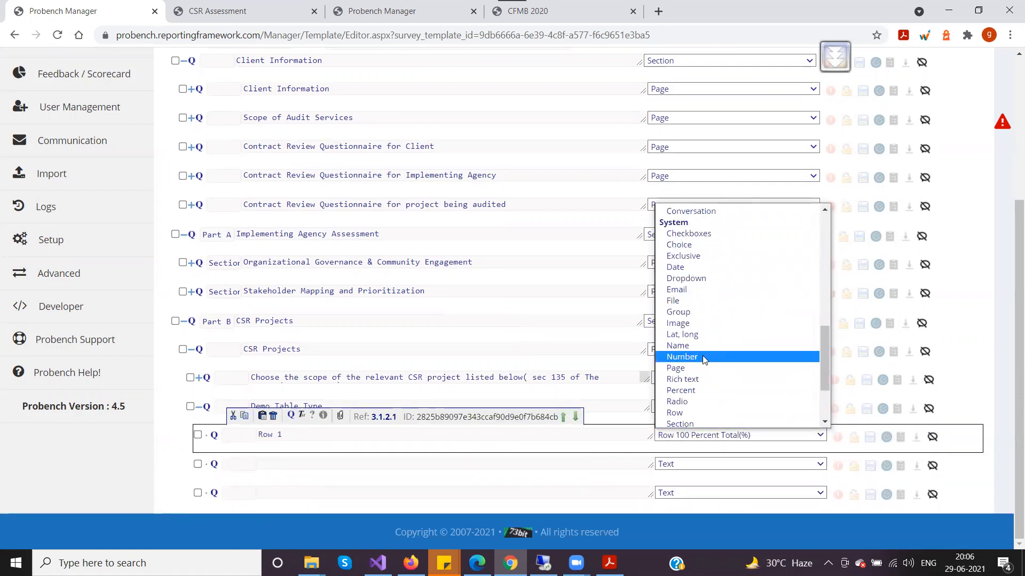
left_click(675, 412)
Name the second sub-question of Demo Table Type "Rows 2" and set its type to Row.
left_click(302, 465)
type("Rows 2")
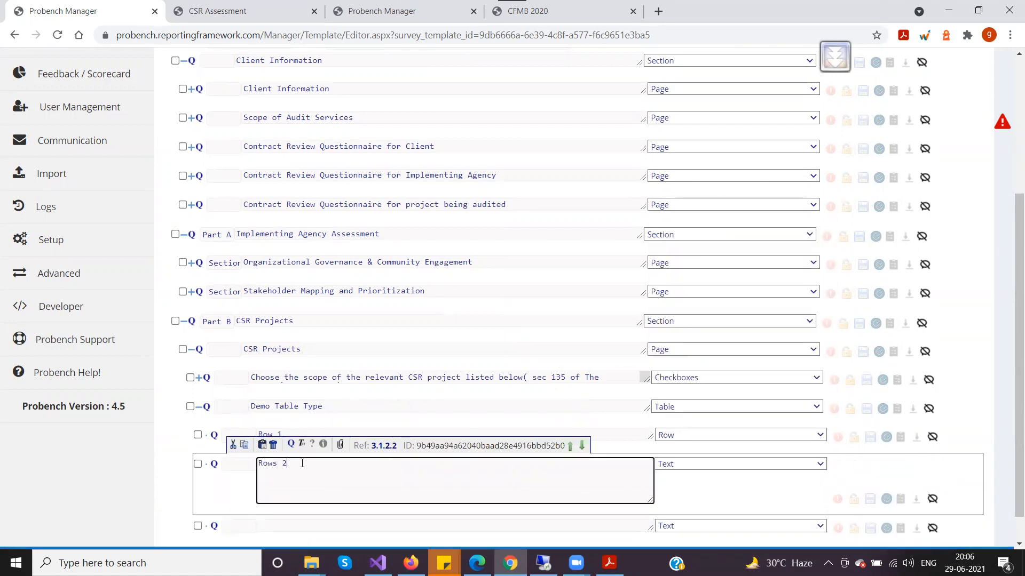
key("Tab")
left_click(693, 466)
scroll(705, 417, "down", 1)
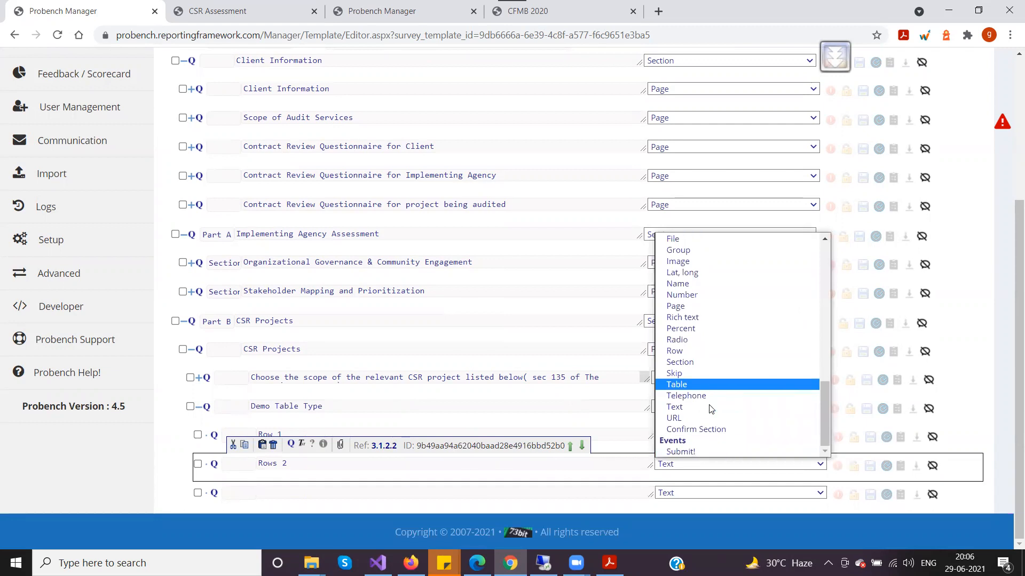
left_click(675, 354)
Name the third sub-question "Row 3" with type Row, and correct the second one's name to "Row 2".
left_click(307, 496)
type("Row 3")
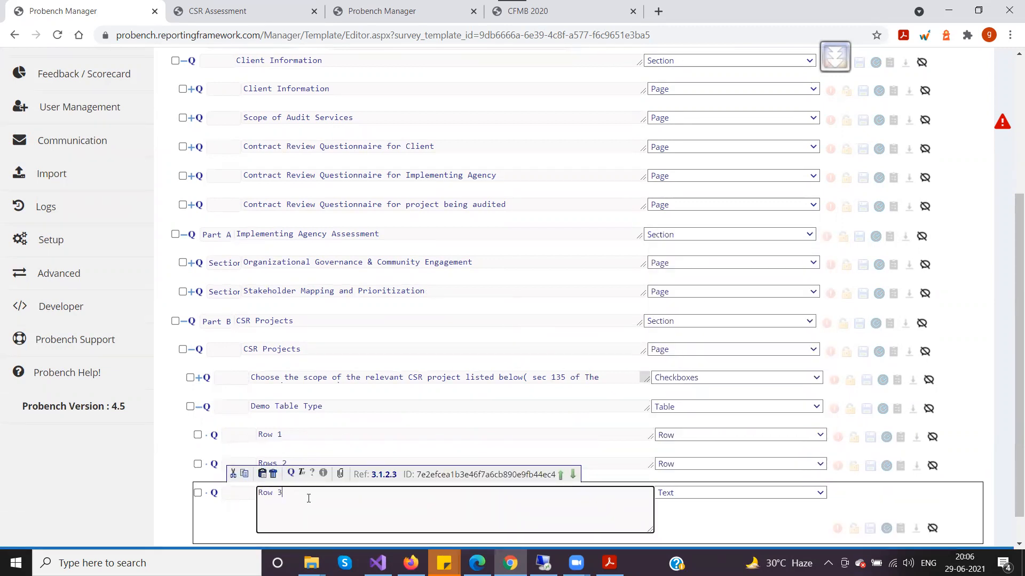
key("Tab")
left_click(683, 496)
scroll(689, 424, "down", 1)
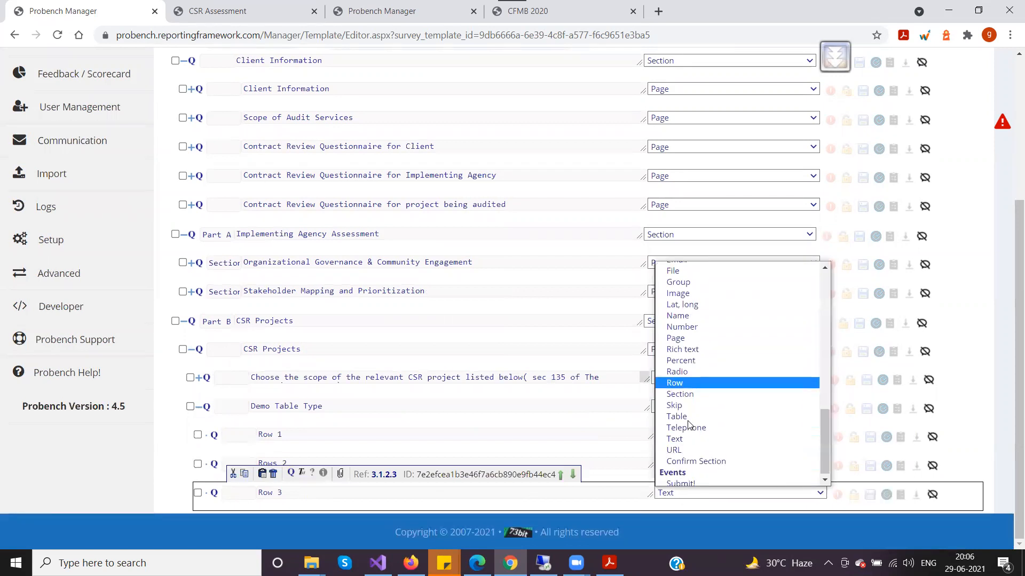
left_click(677, 383)
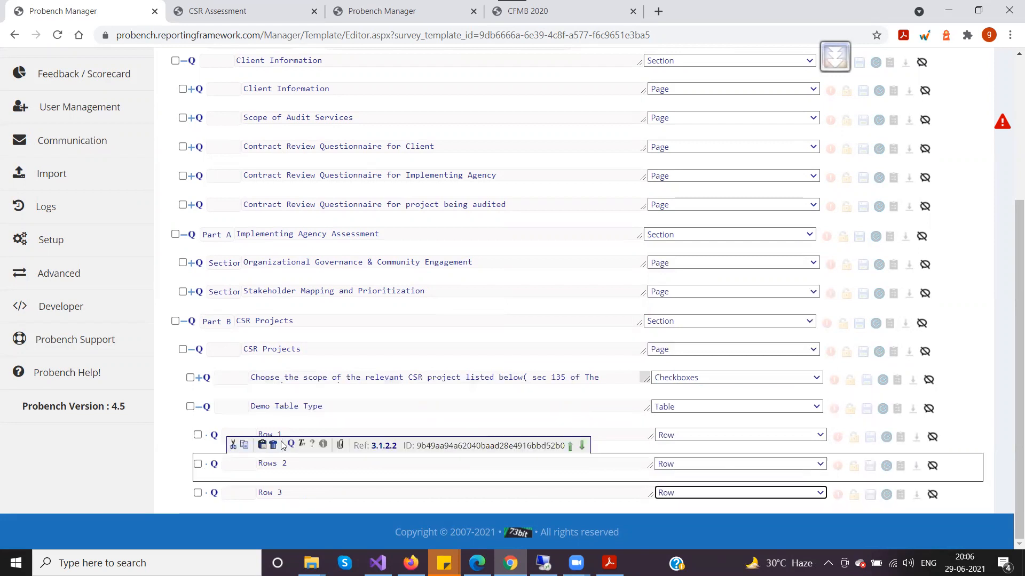
left_click(279, 463)
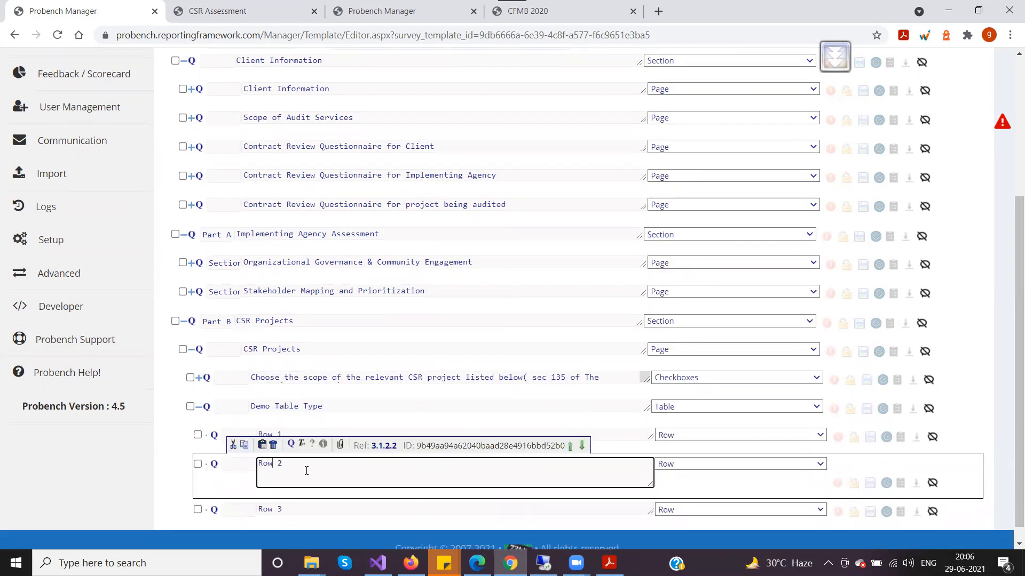
left_click(170, 422)
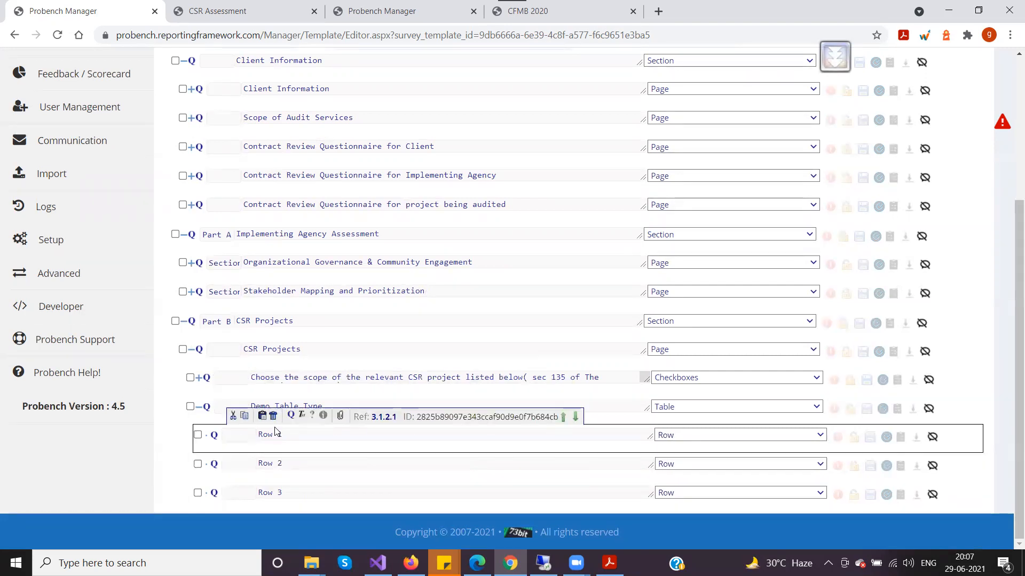
Add three blank Text sub-questions under Row 1 and three more under Row 2.
left_click(290, 418)
left_click(291, 417)
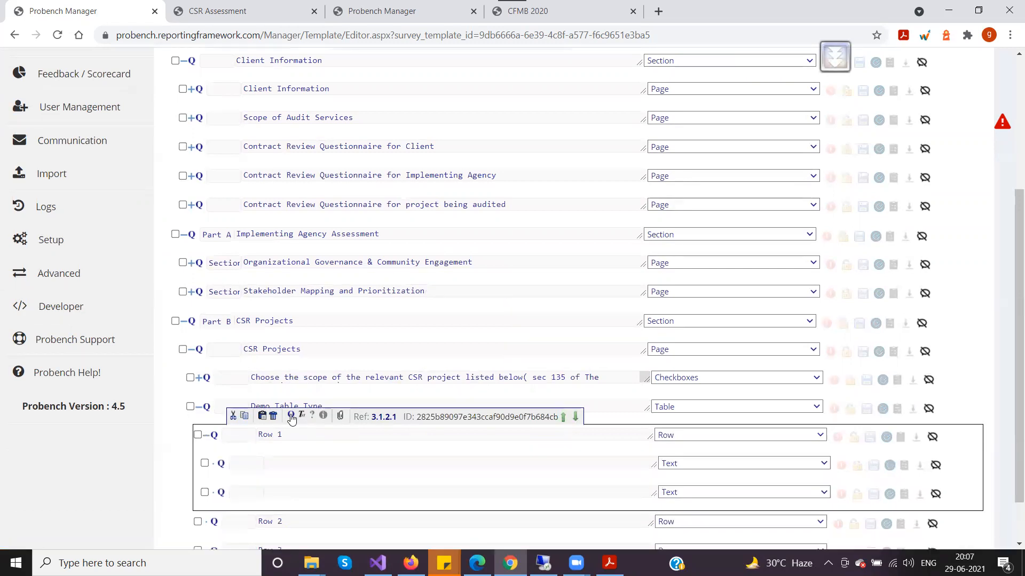
left_click(291, 418)
scroll(299, 384, "down", 2)
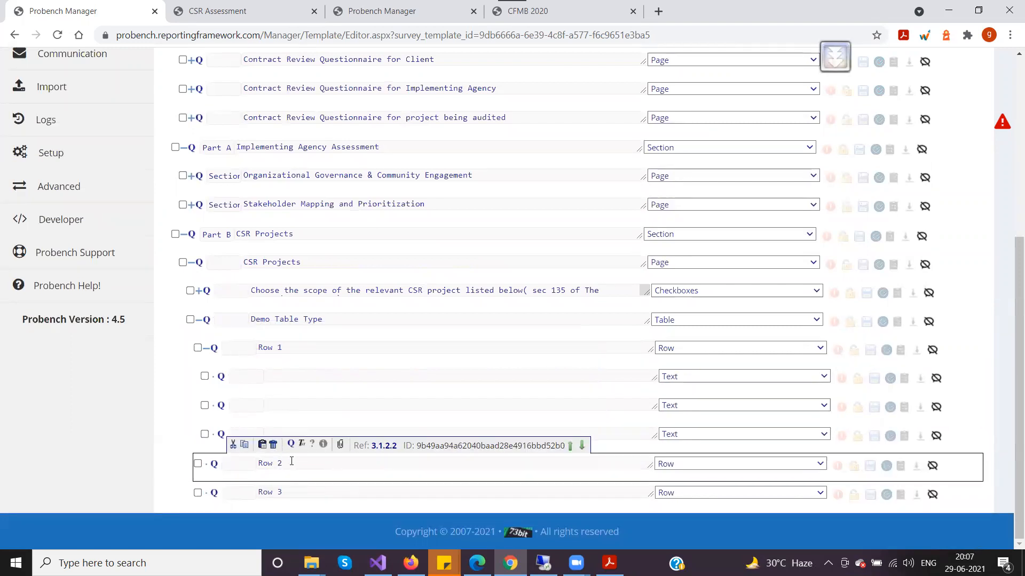
left_click(290, 446)
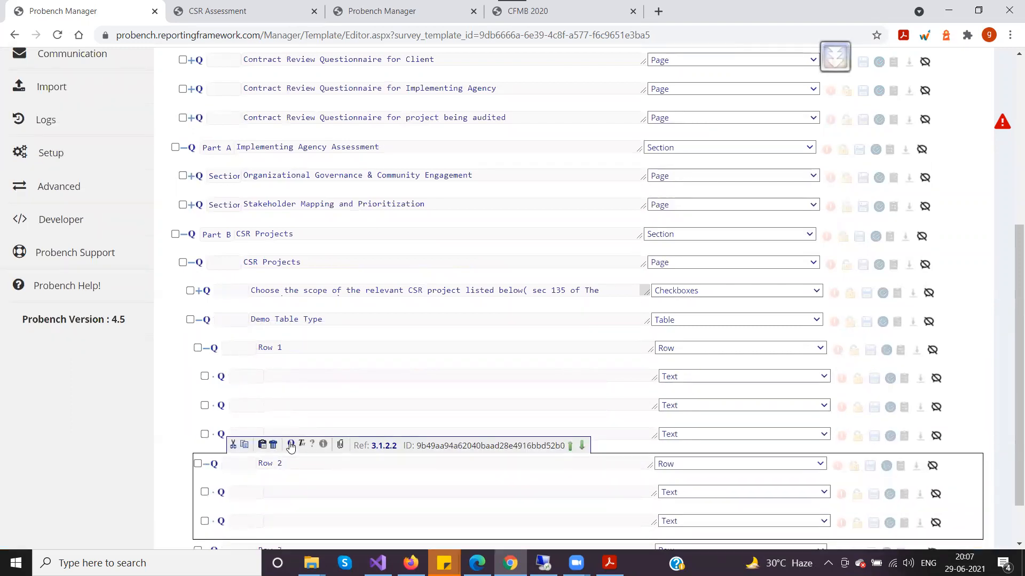
scroll(292, 444, "down", 1)
scroll(293, 443, "down", 1)
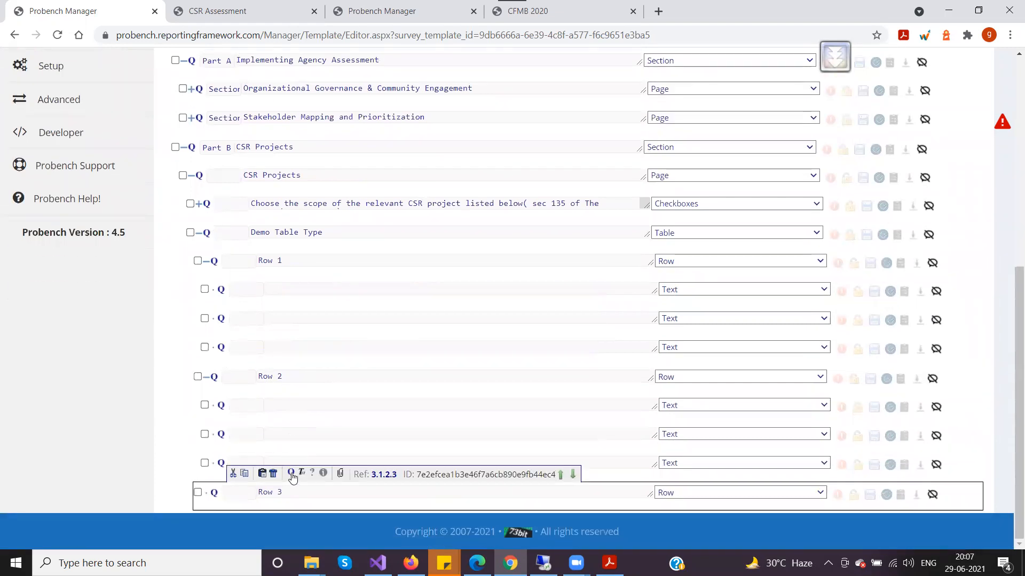
Add blank Text sub-questions under Row 3 and delete the surplus fourth one, leaving three.
left_click(291, 474)
scroll(193, 395, "down", 2)
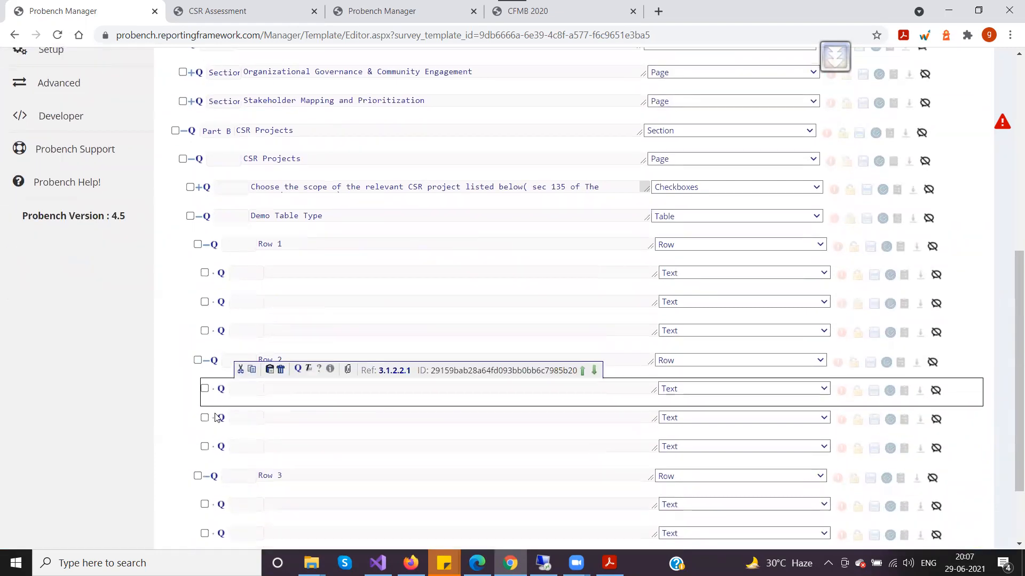
left_click(281, 473)
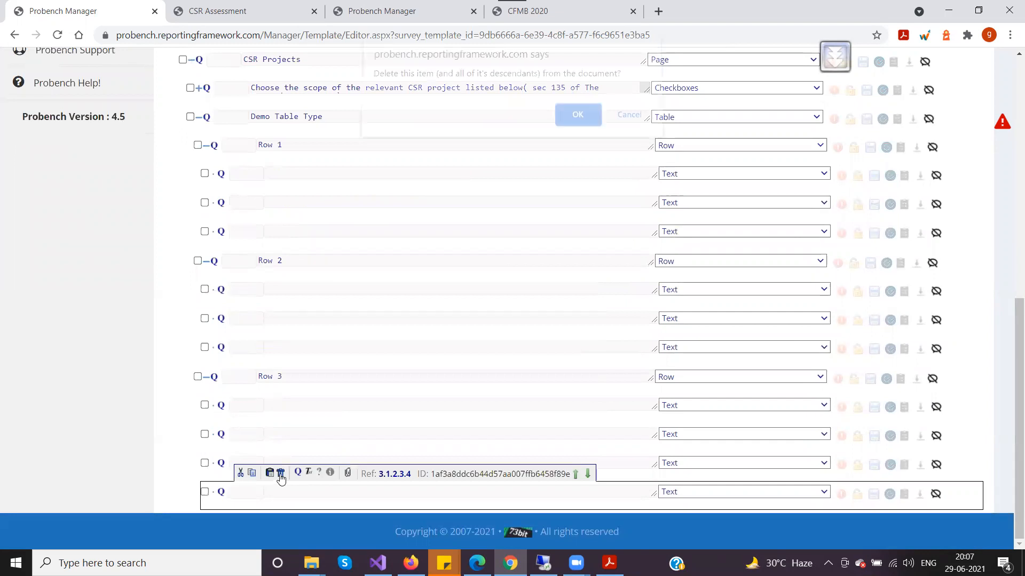
left_click(574, 124)
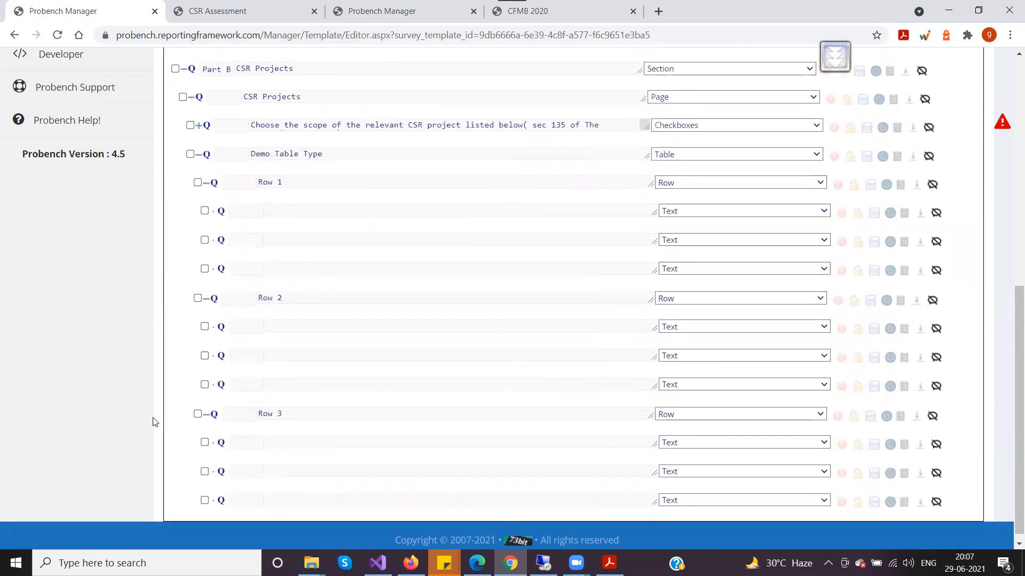
Save the changes made to the CSR Assessment Checklist template.
scroll(155, 421, "up", 2)
scroll(155, 422, "up", 1)
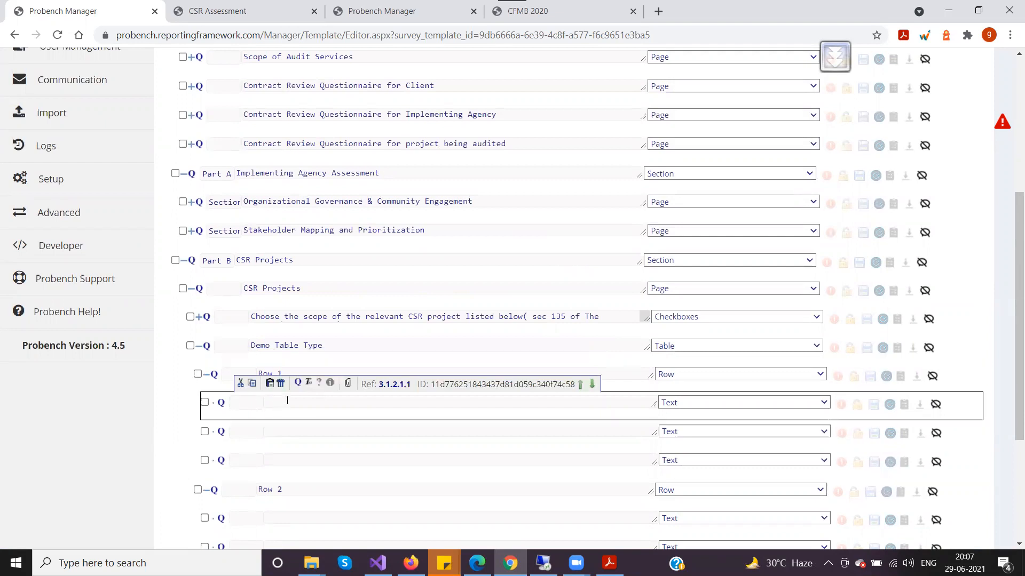
scroll(287, 400, "up", 5)
left_click(463, 169)
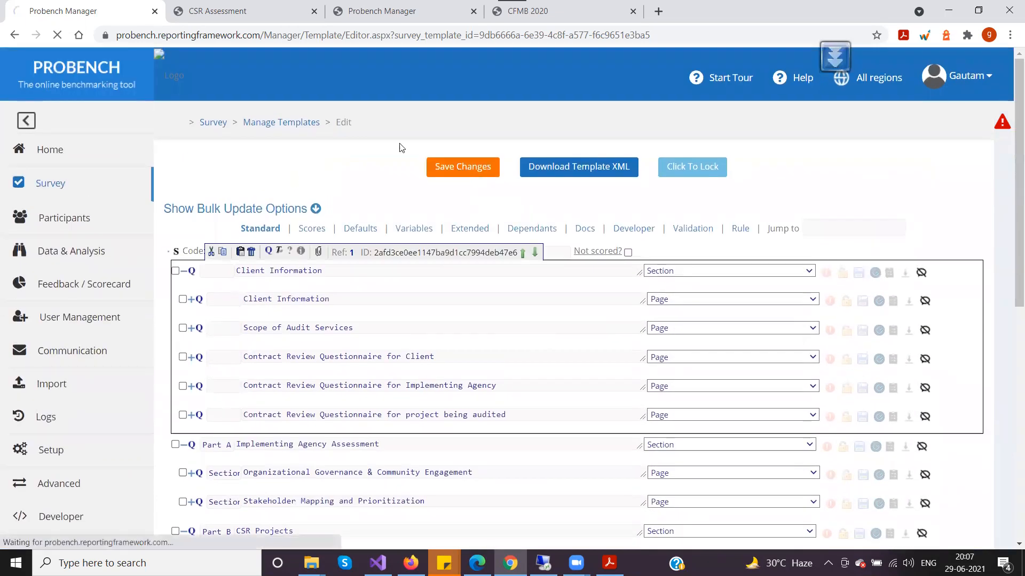
Switch to the CSR Assessment survey, rebuild the CSR Projects page and show the Demo Table Type table.
left_click(237, 12)
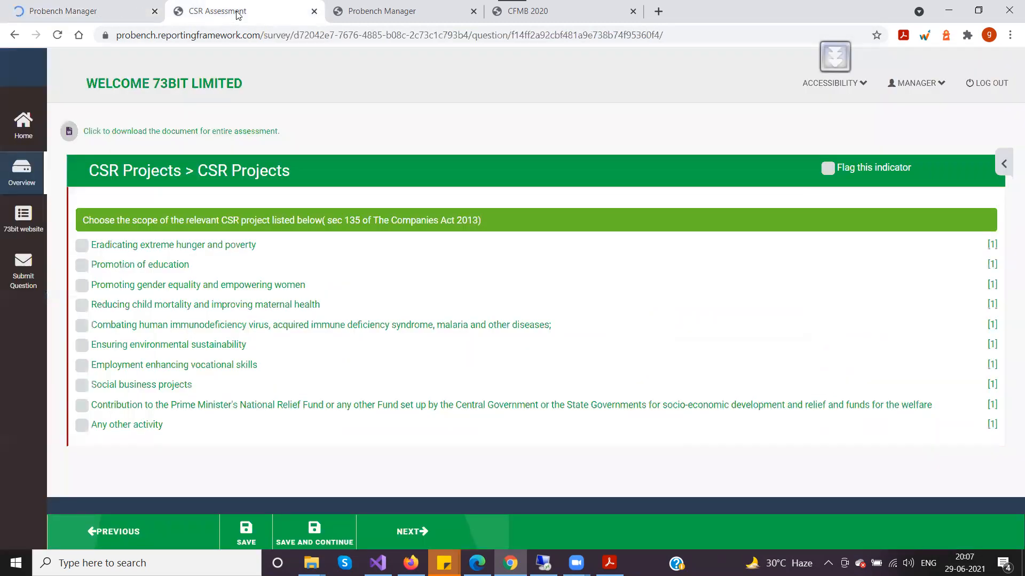
left_click(916, 83)
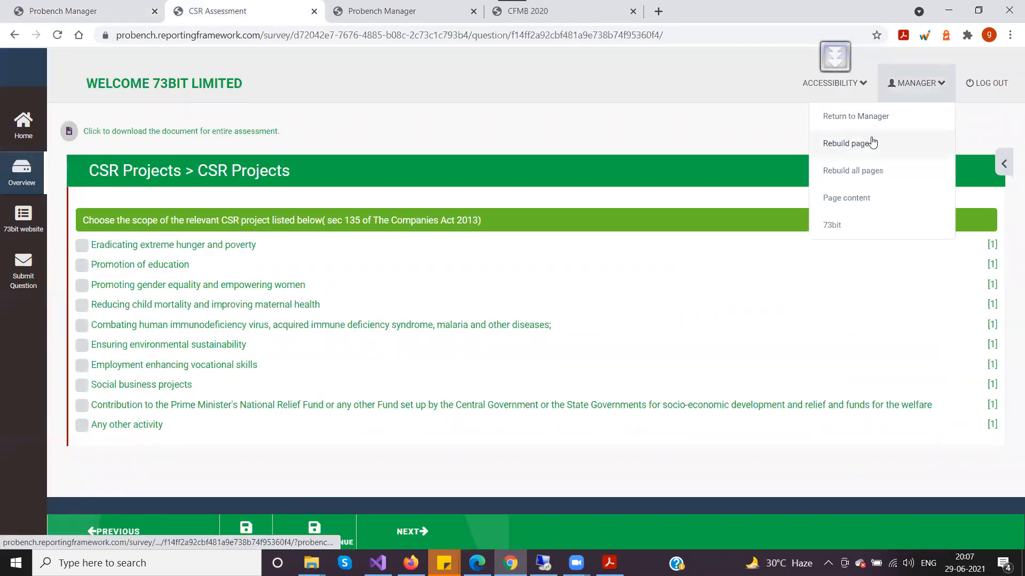
left_click(848, 143)
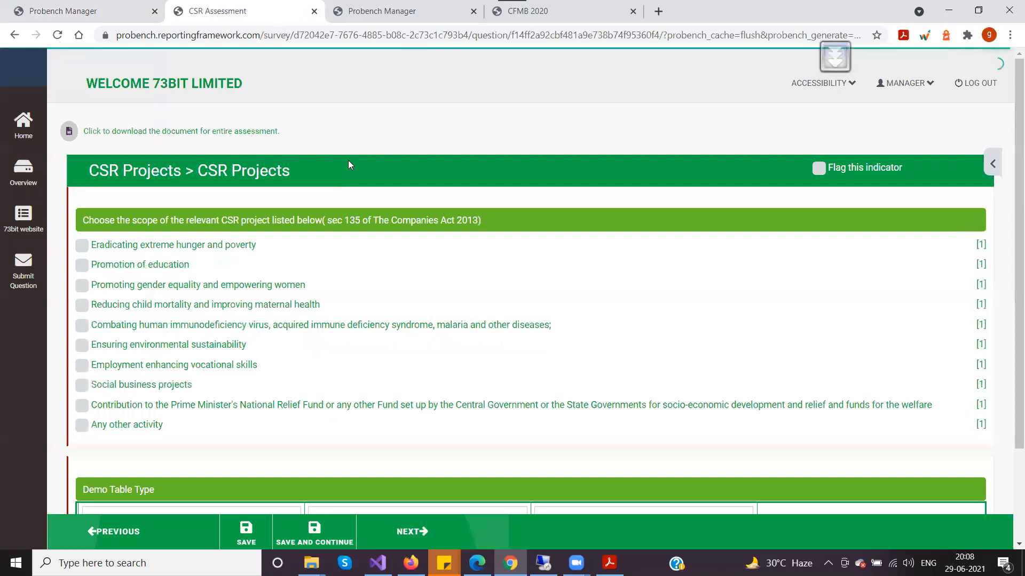
scroll(348, 160, "down", 3)
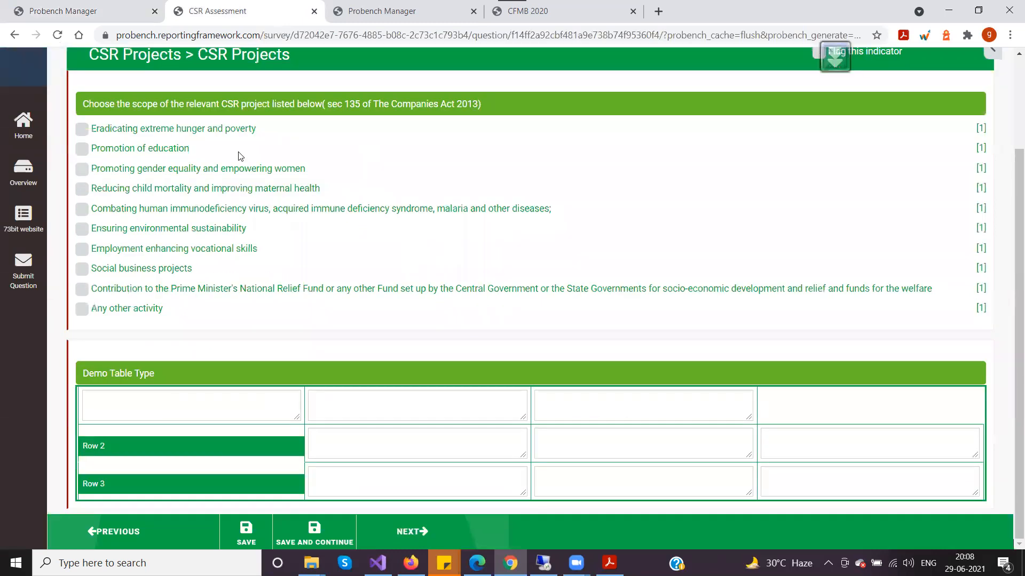
Examine the row labels of the Demo Table Type table in the survey against the template.
left_click(101, 11)
left_click(195, 8)
left_click(80, 11)
left_click(203, 208)
left_click(196, 13)
left_click_drag(87, 447, 108, 447)
left_click(80, 11)
Expand the CSR Projects page, Demo Table Type and Row 1 in the template and compare Row 1 with the survey table's first row.
scroll(235, 260, "down", 3)
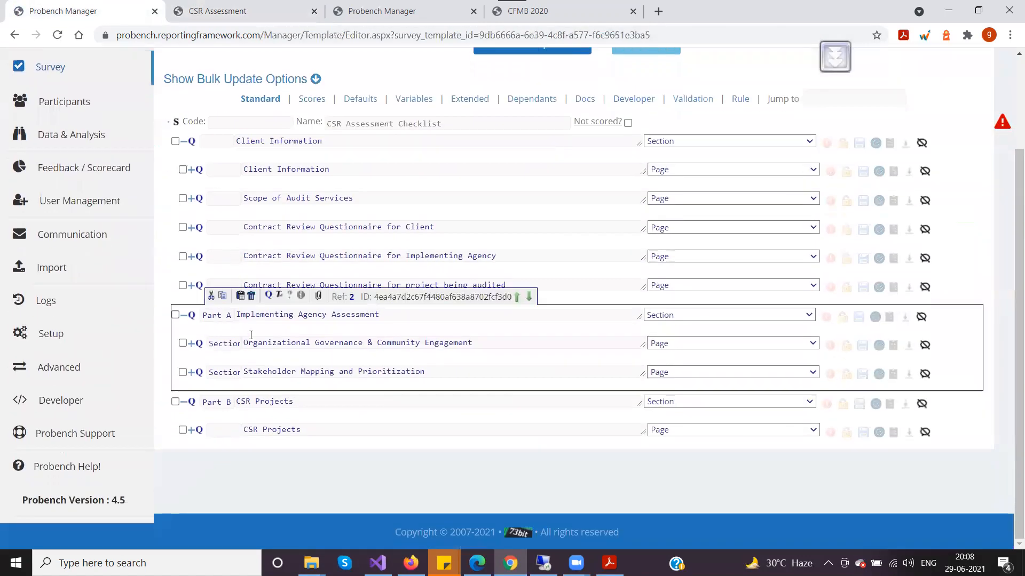
left_click(196, 430)
left_click(203, 487)
scroll(243, 420, "down", 2)
left_click(211, 436)
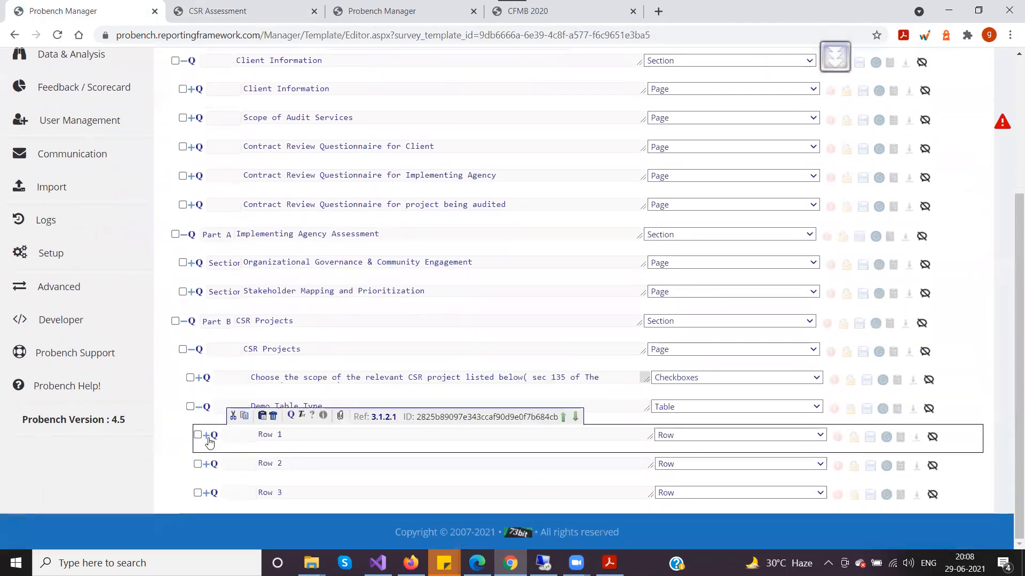
scroll(216, 416, "down", 2)
left_click(219, 408)
left_click(269, 346)
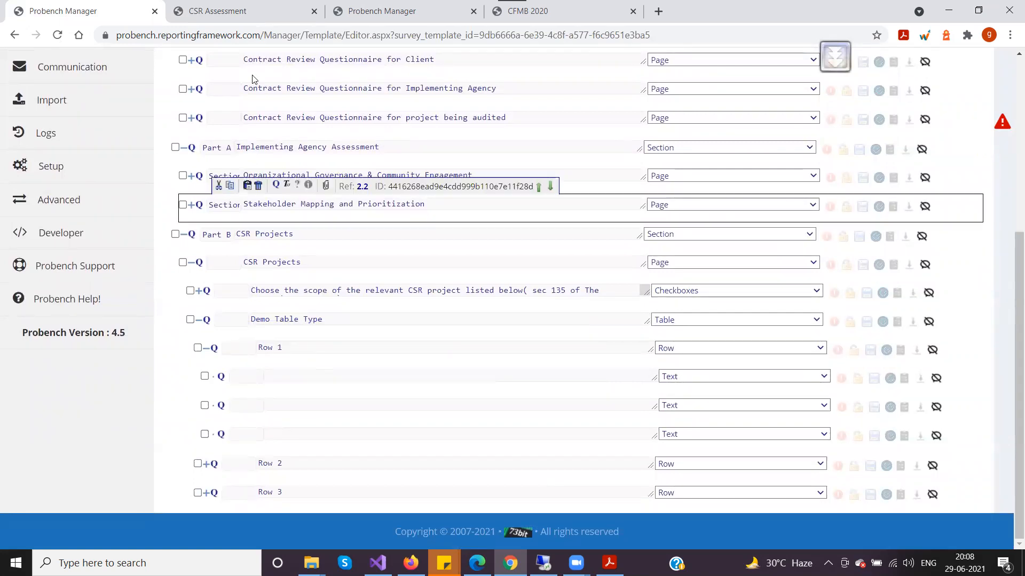
left_click(231, 17)
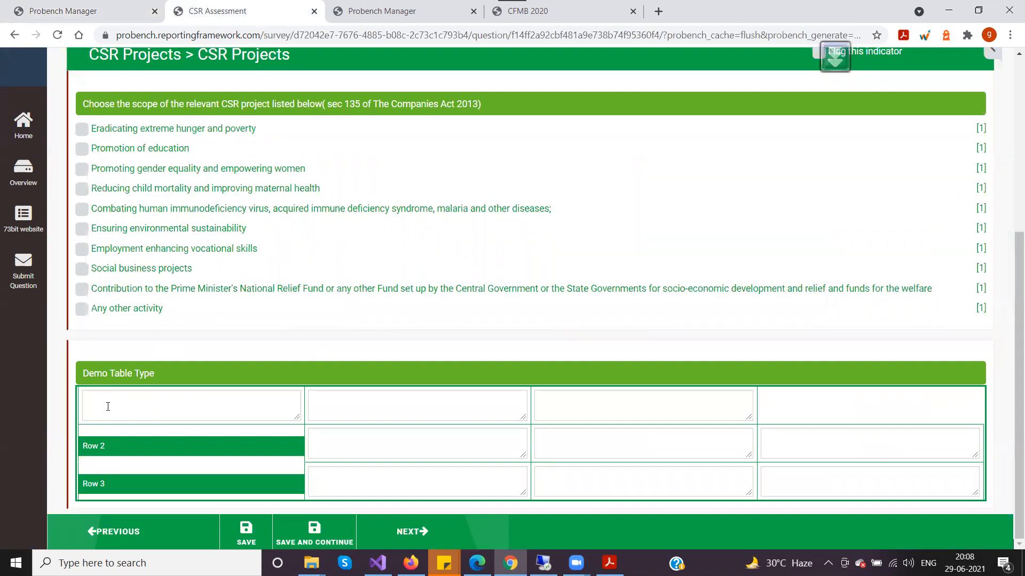
left_click(77, 9)
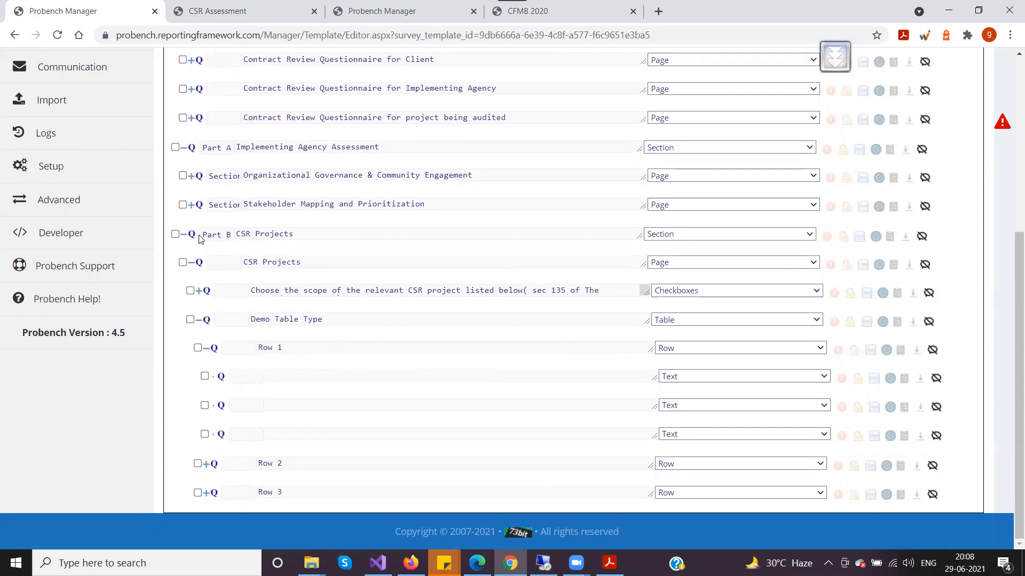
Add a question under Demo Table Type and move it immediately before Row 1.
mouse_move(269, 314)
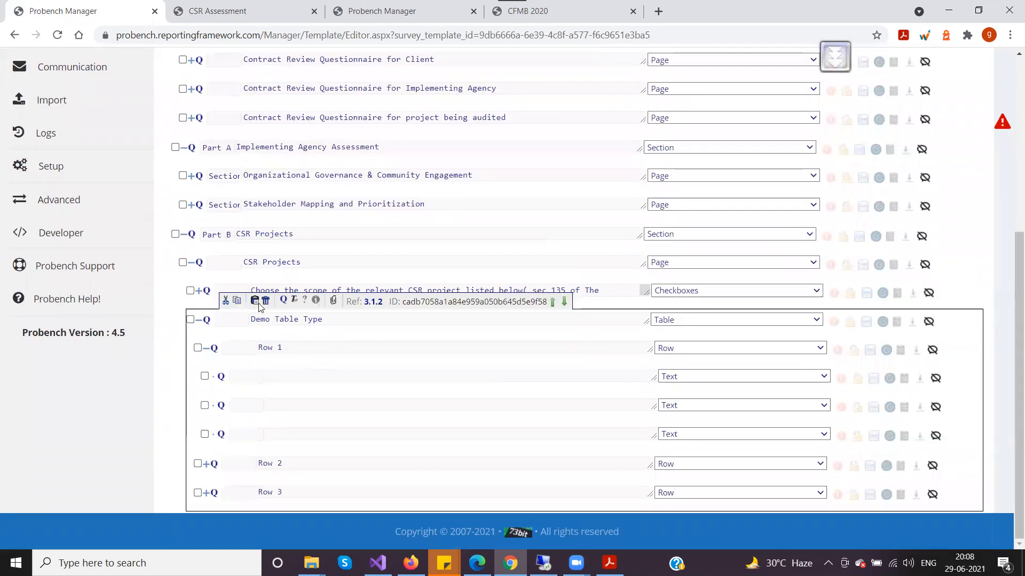
left_click(282, 301)
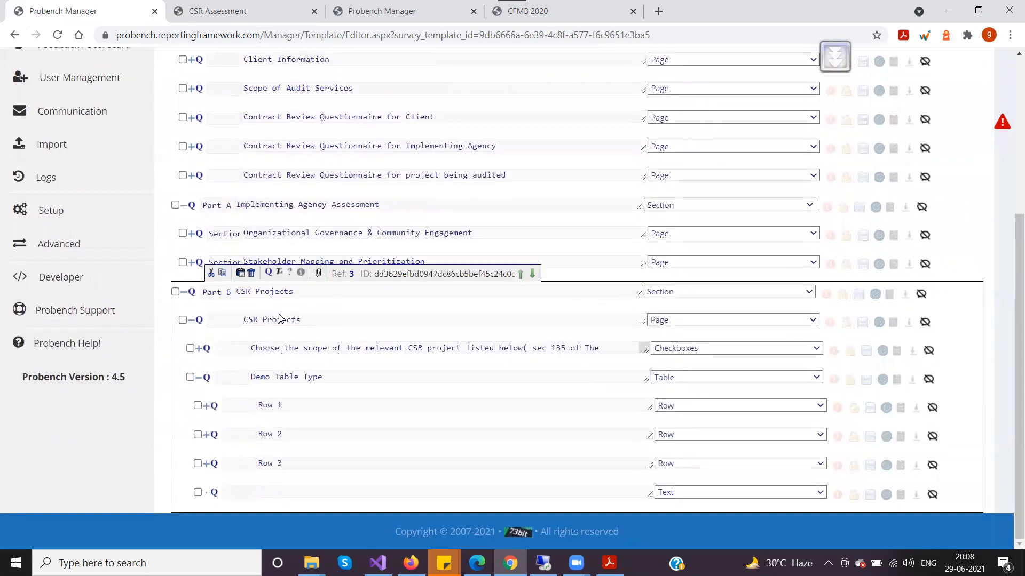
left_click(233, 475)
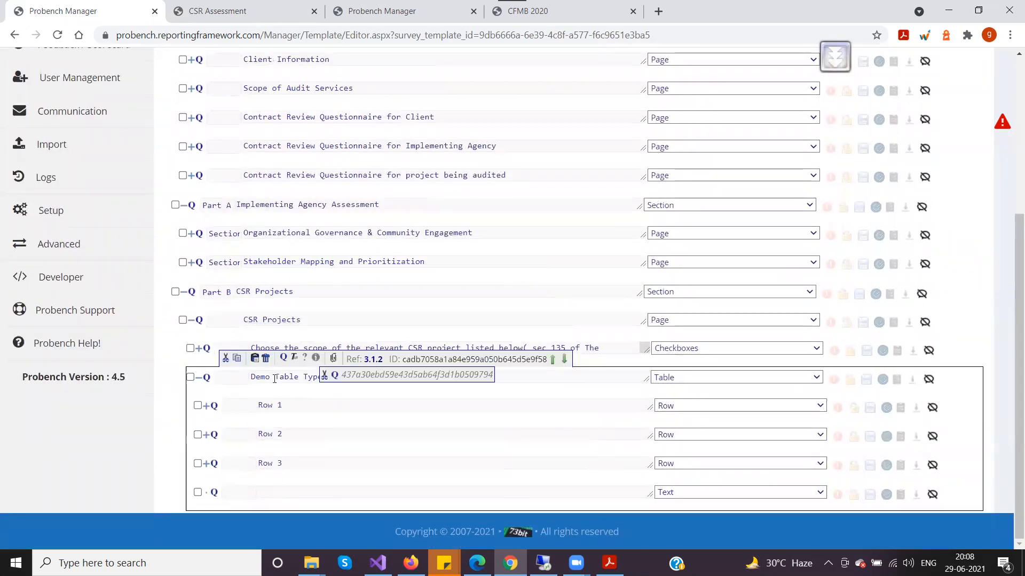
left_click(262, 386)
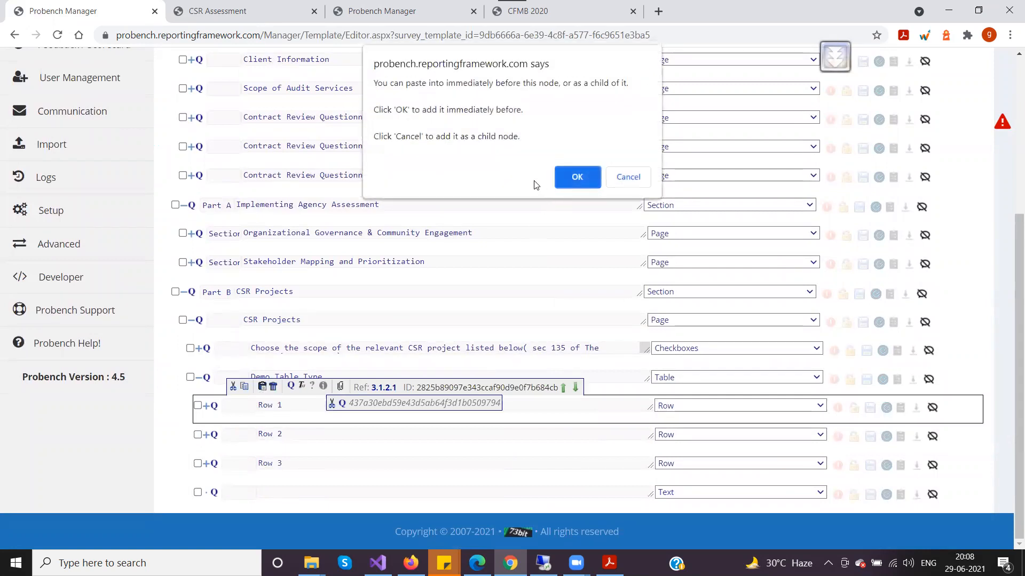
left_click(578, 173)
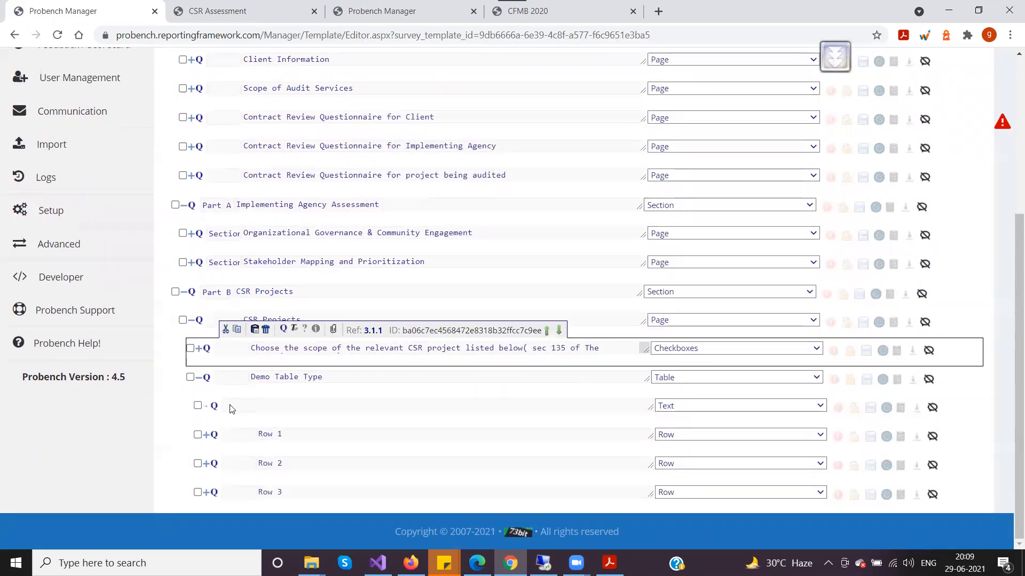
Name the new question above Row 1 "Row Header" and set its type to Row.
left_click(274, 403)
type("Row Header")
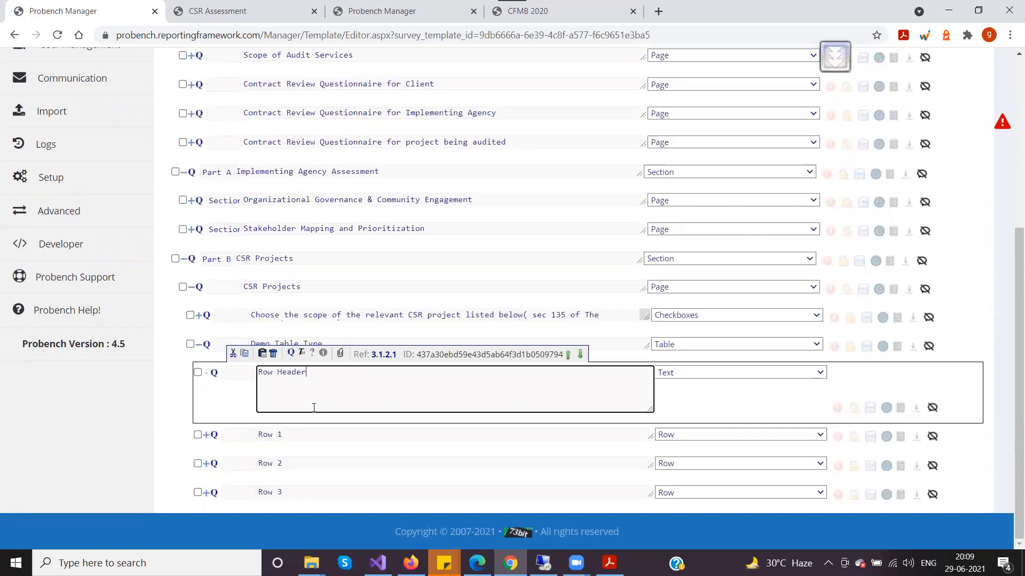
key("Tab")
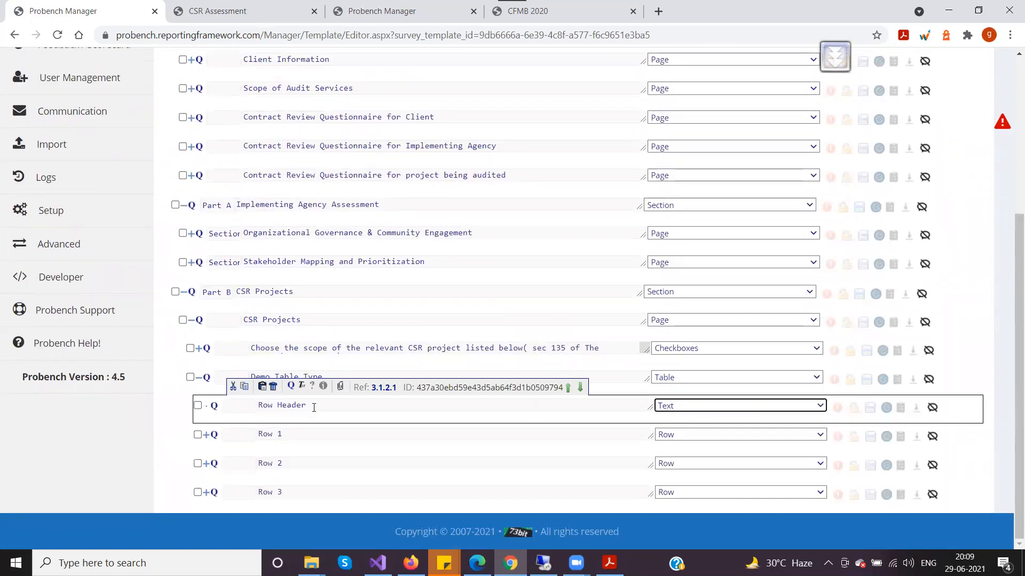
key("r")
key("r")
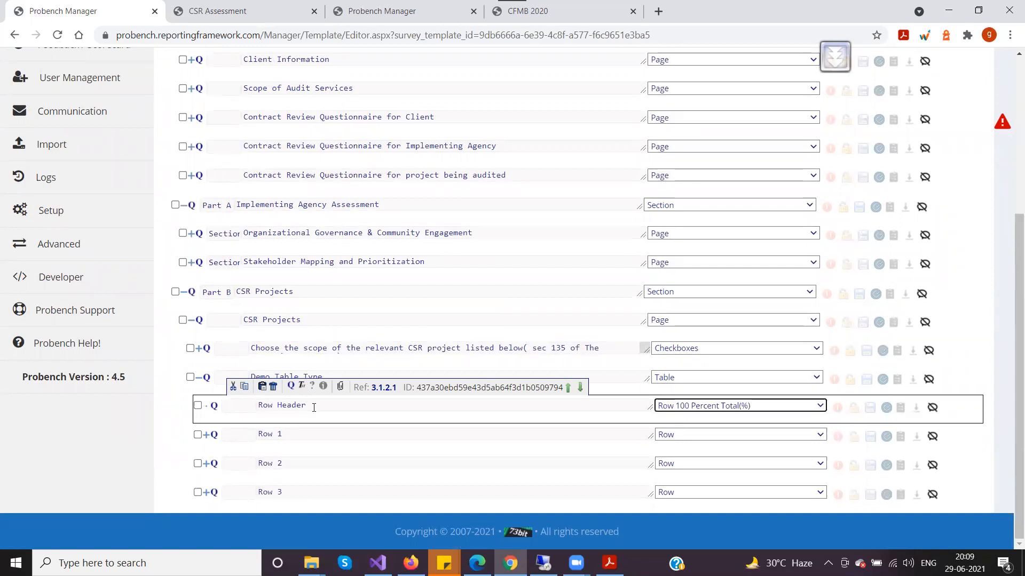
key("r")
key("r")
key("r")
key("r")
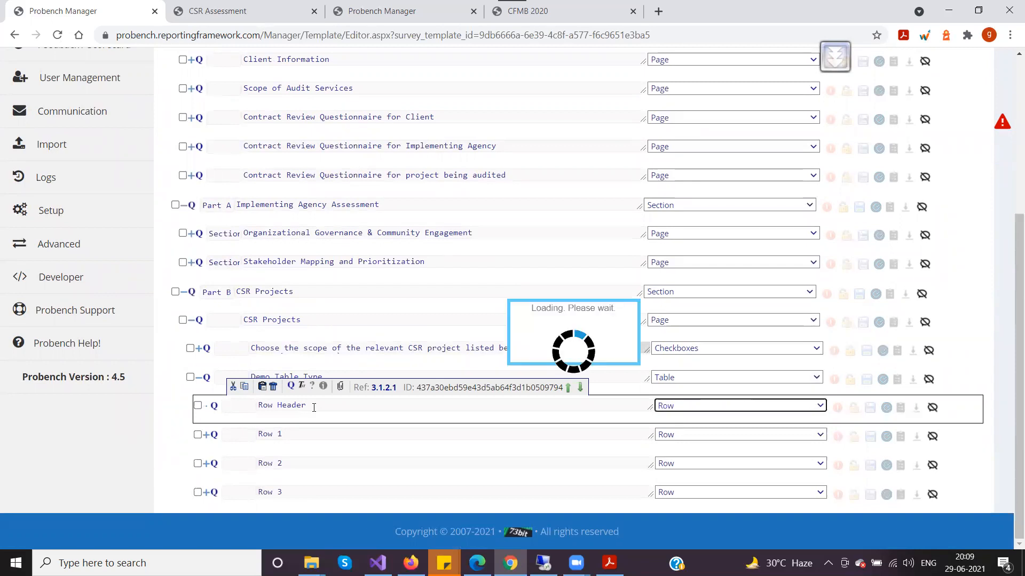
key("s")
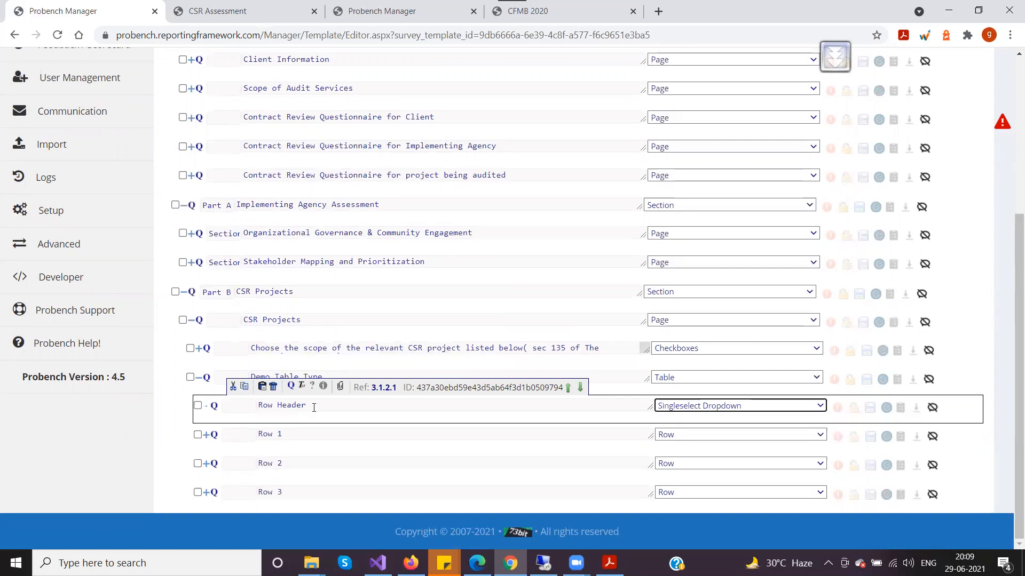
left_click(675, 408)
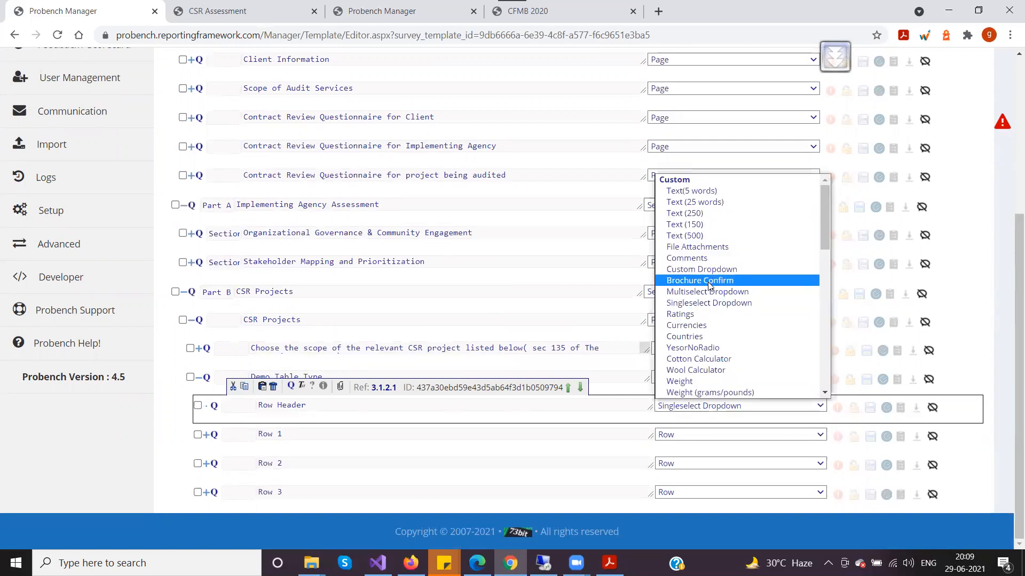
scroll(707, 305, "down", 10)
left_click(694, 291)
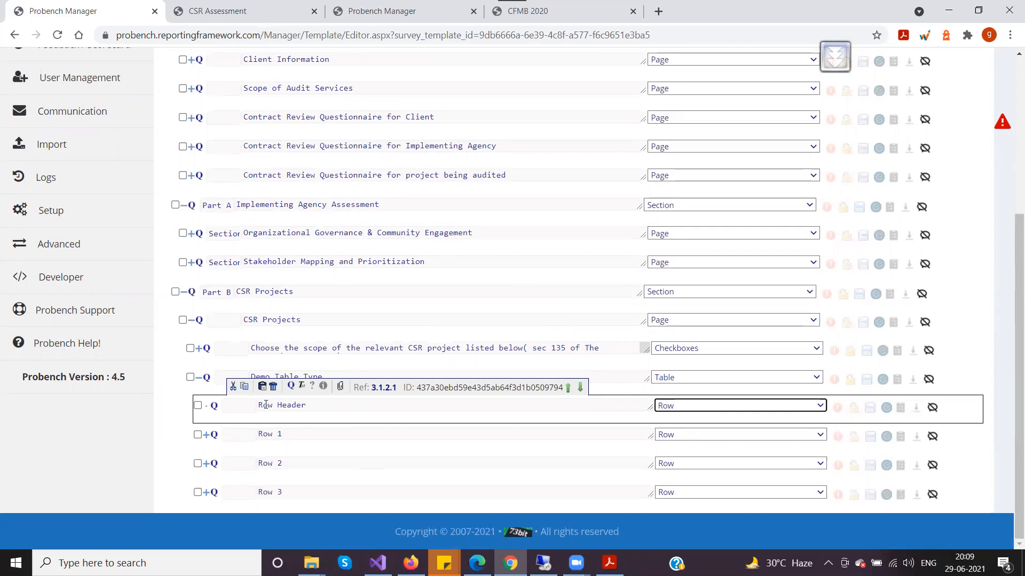
Add three inline text items as sub-nodes of Row Header.
left_click(301, 387)
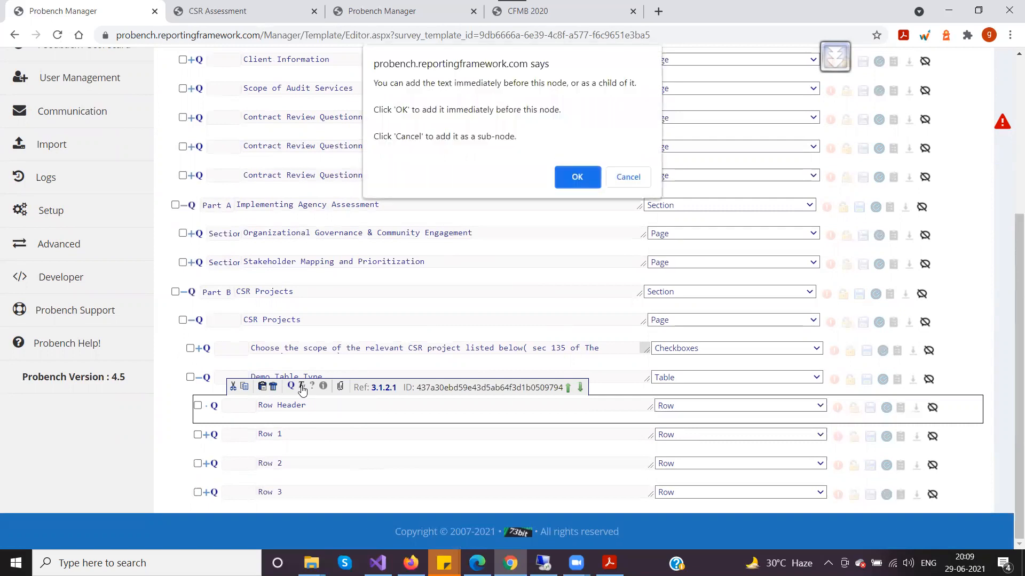
left_click(628, 177)
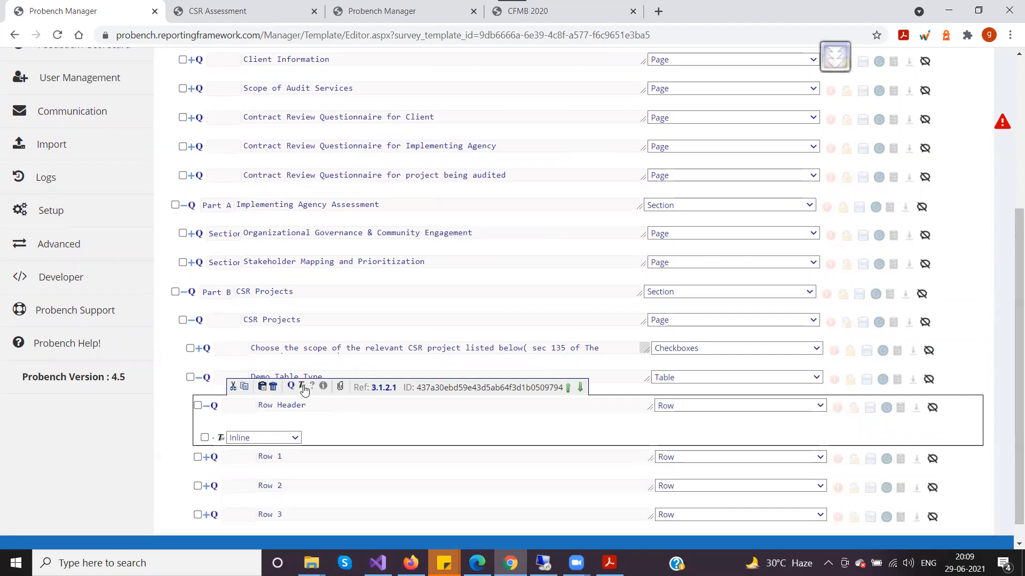
left_click(302, 387)
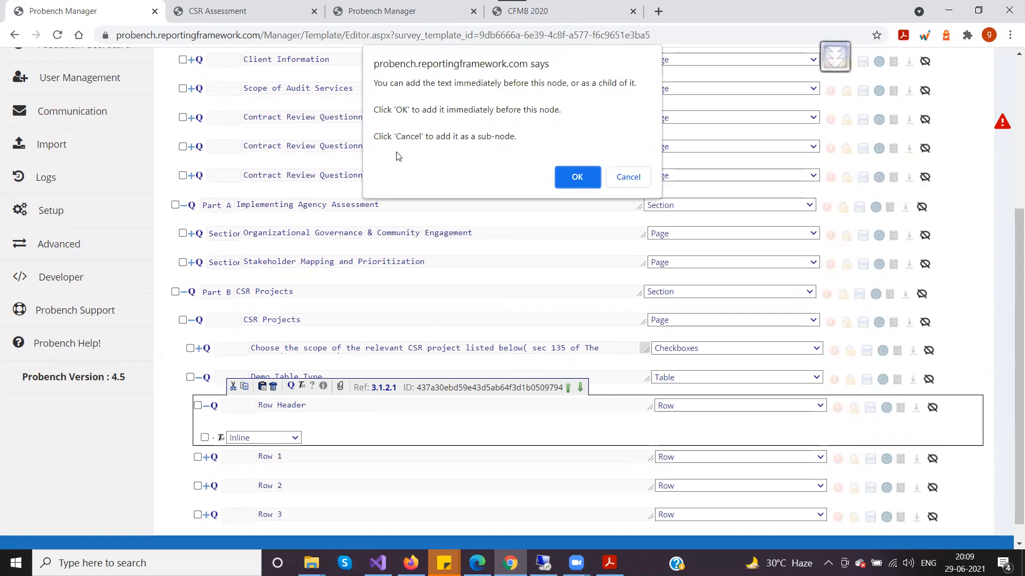
left_click(626, 180)
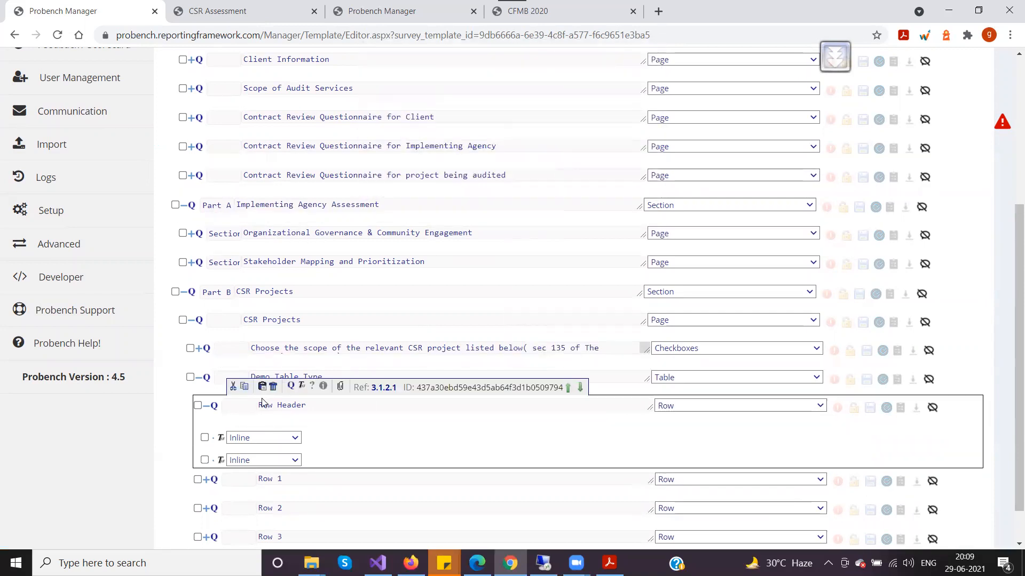
left_click(302, 386)
left_click(627, 177)
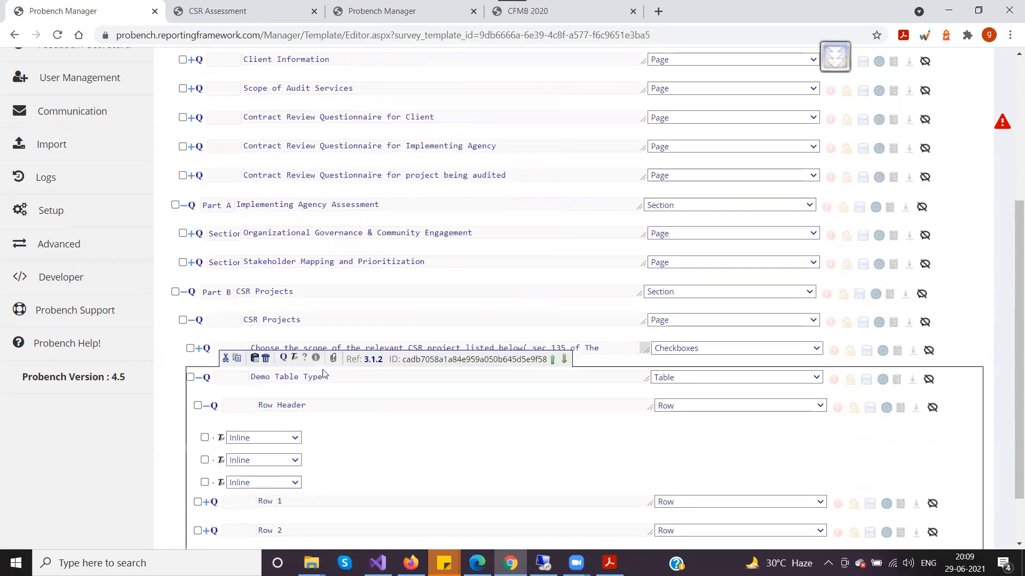
Enter "Column 1" in Row Header's first inline text and "Columns 2" in the second, saving each text.
left_click(223, 440)
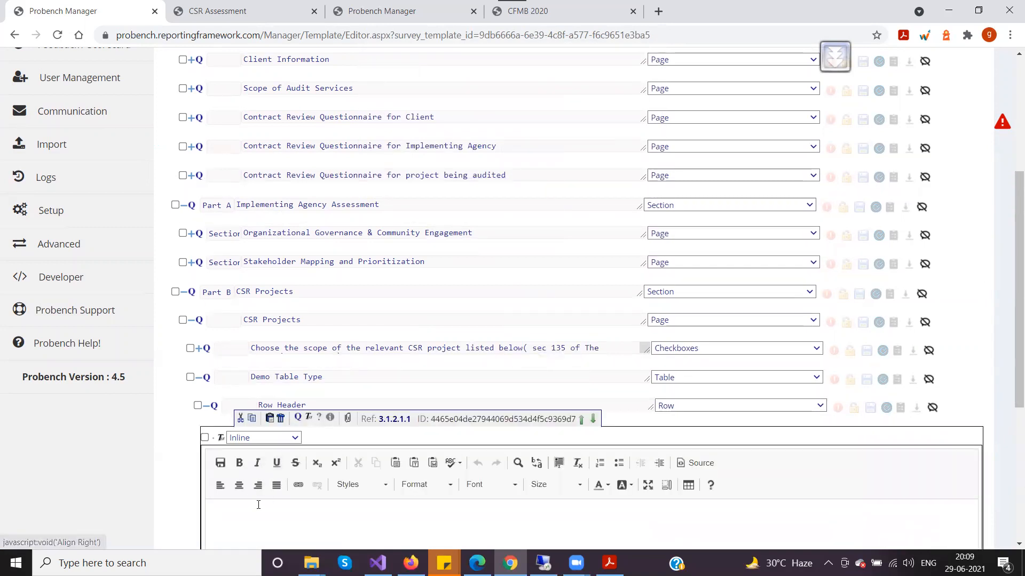
type("Columns")
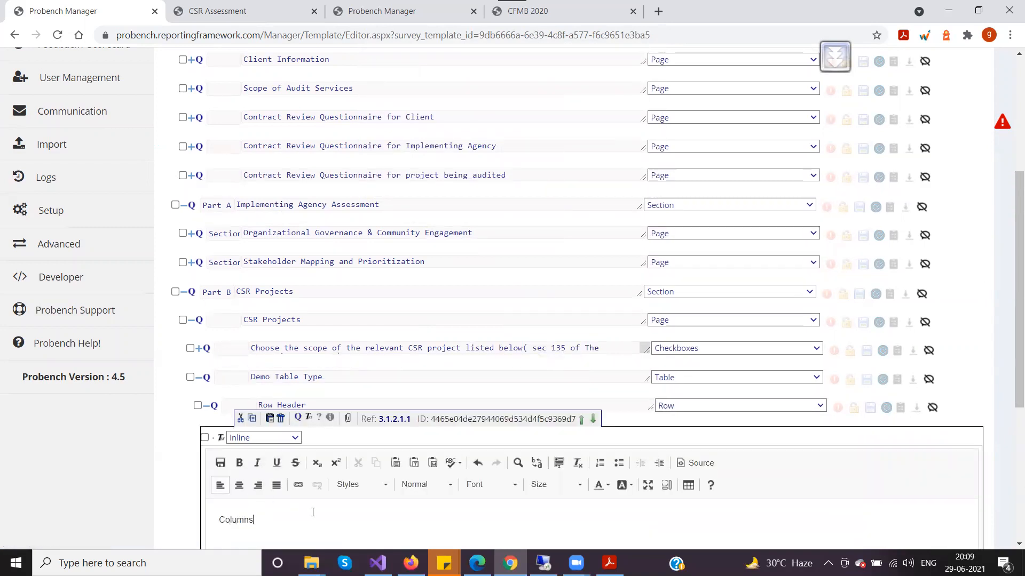
scroll(300, 503, "down", 3)
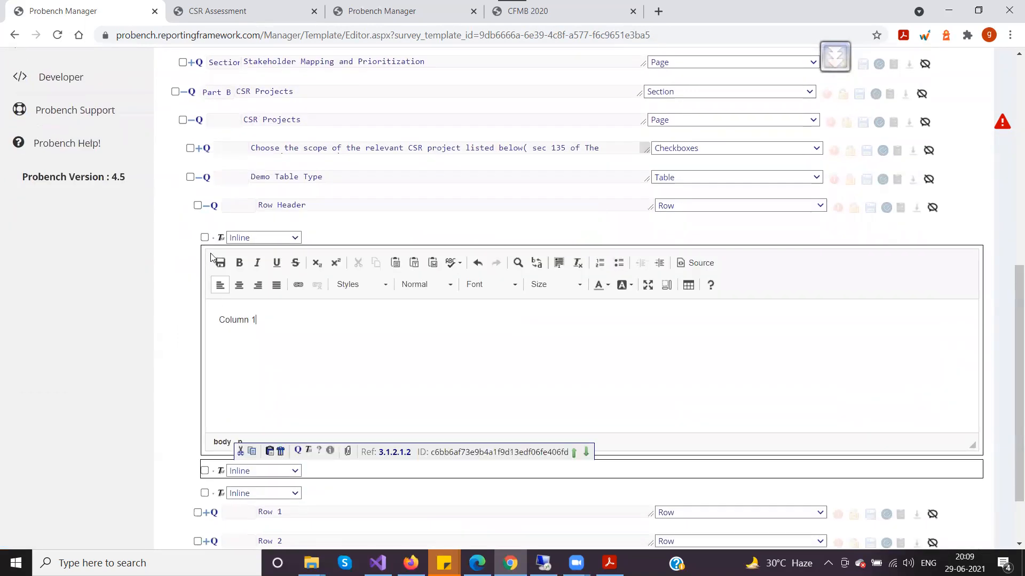
left_click(219, 262)
left_click(221, 392)
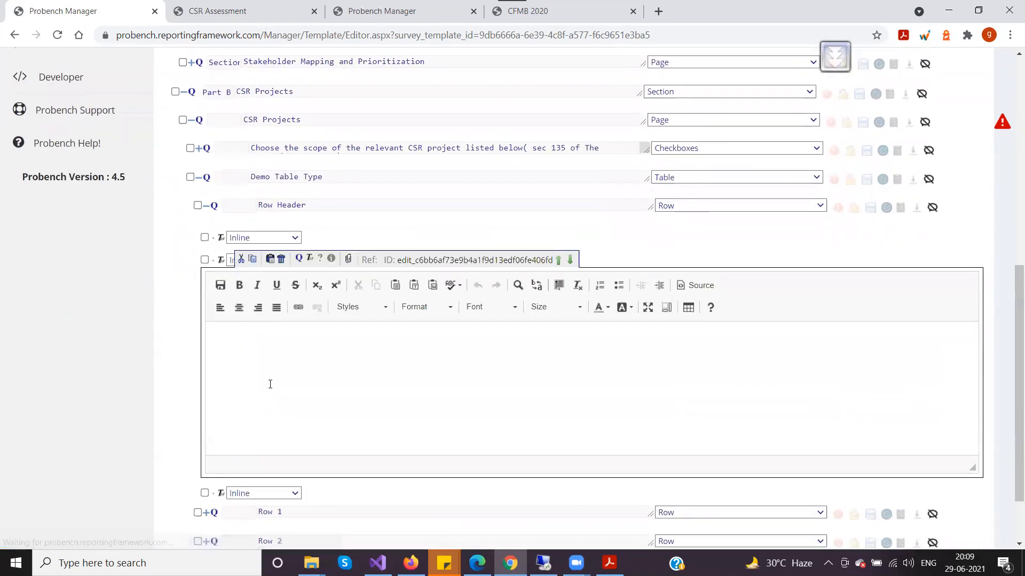
type("Columns 2")
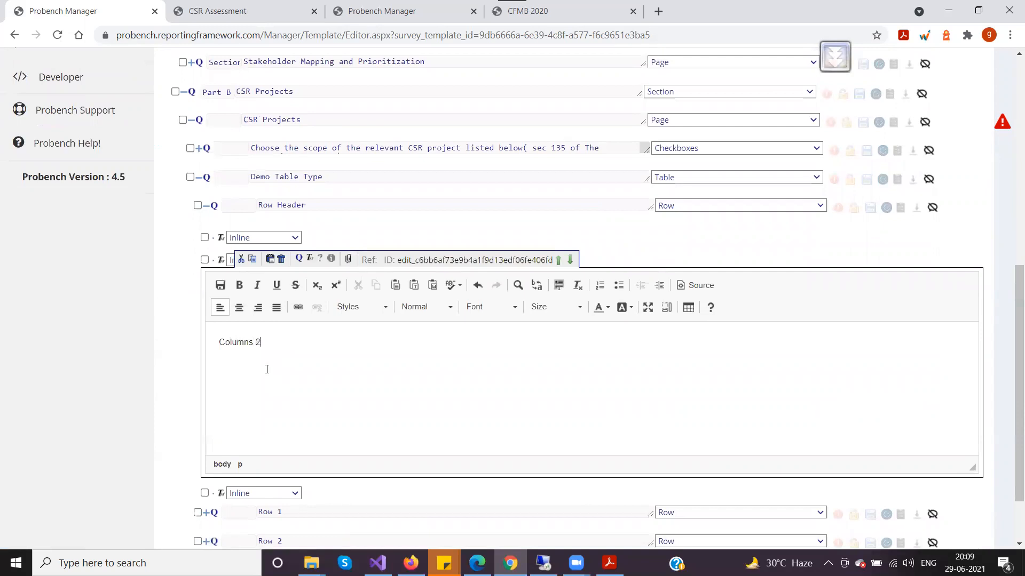
left_click(220, 285)
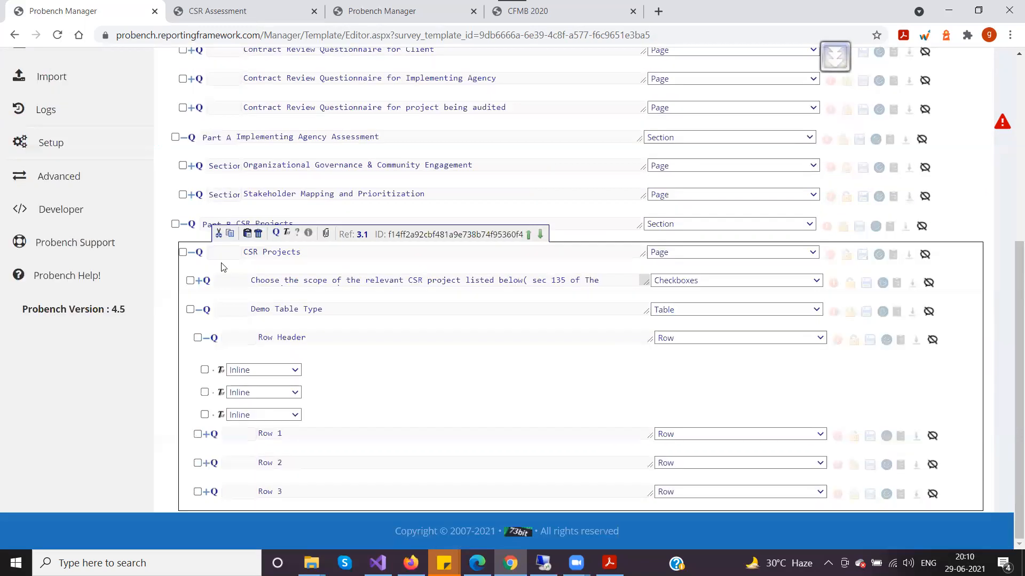
Enter "Column 3" in Row Header's third inline text and save the template changes.
left_click(219, 414)
type("Co")
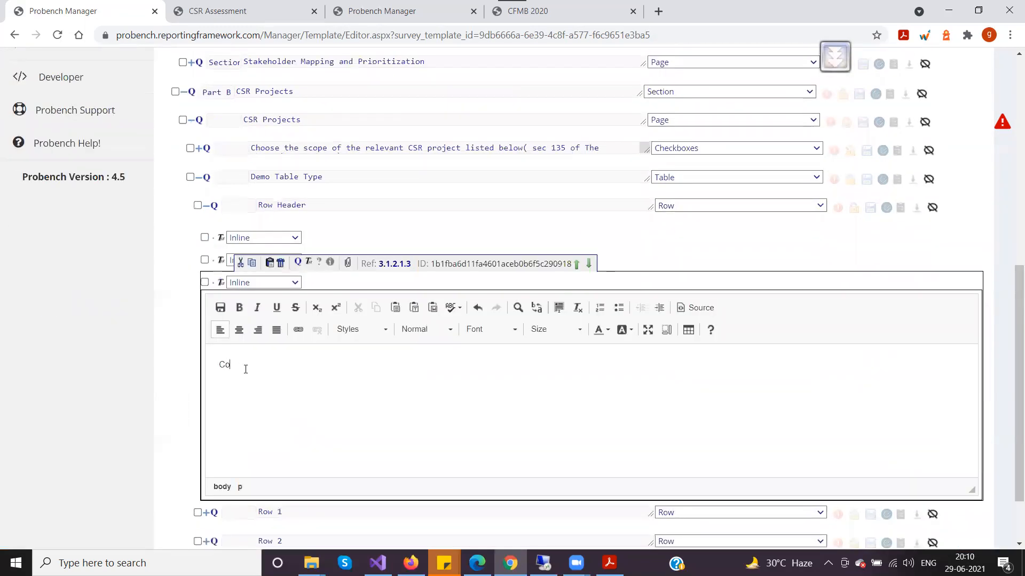
type("lumns")
scroll(167, 330, "up", 8)
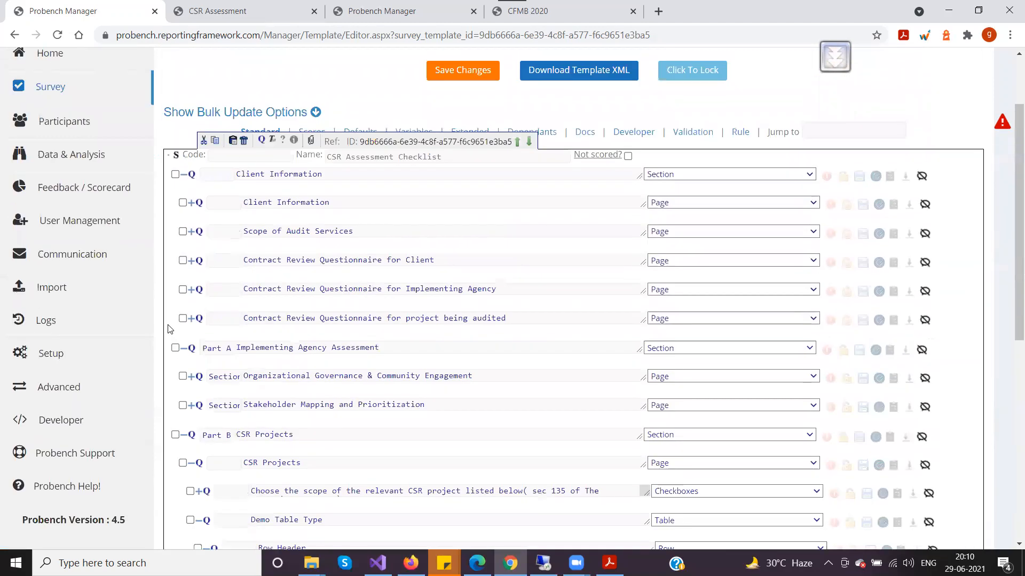
left_click(454, 167)
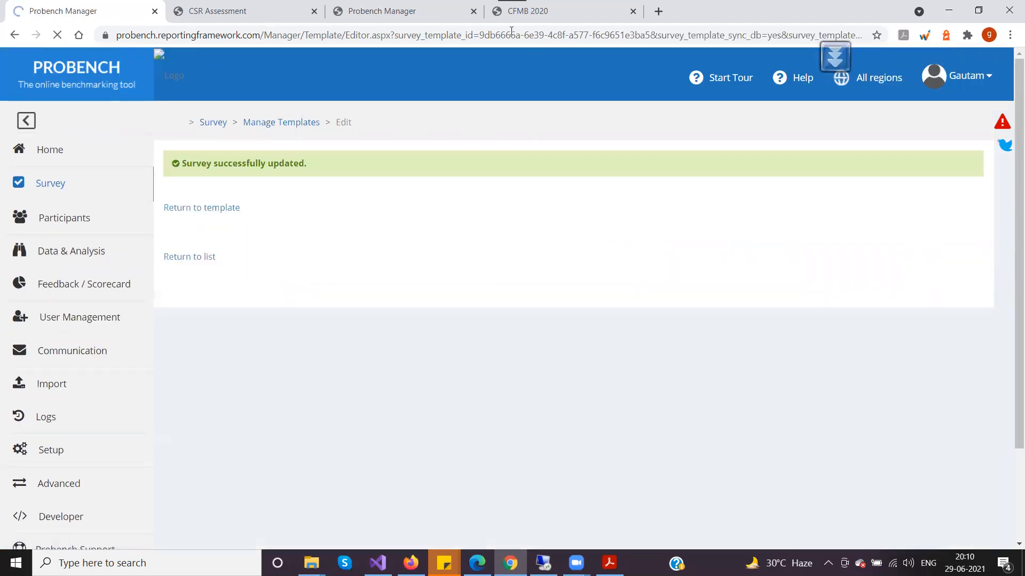
Switch to the CSR Assessment survey, rebuild the CSR Projects page and check the column headers of the Demo Table Type table.
left_click(561, 11)
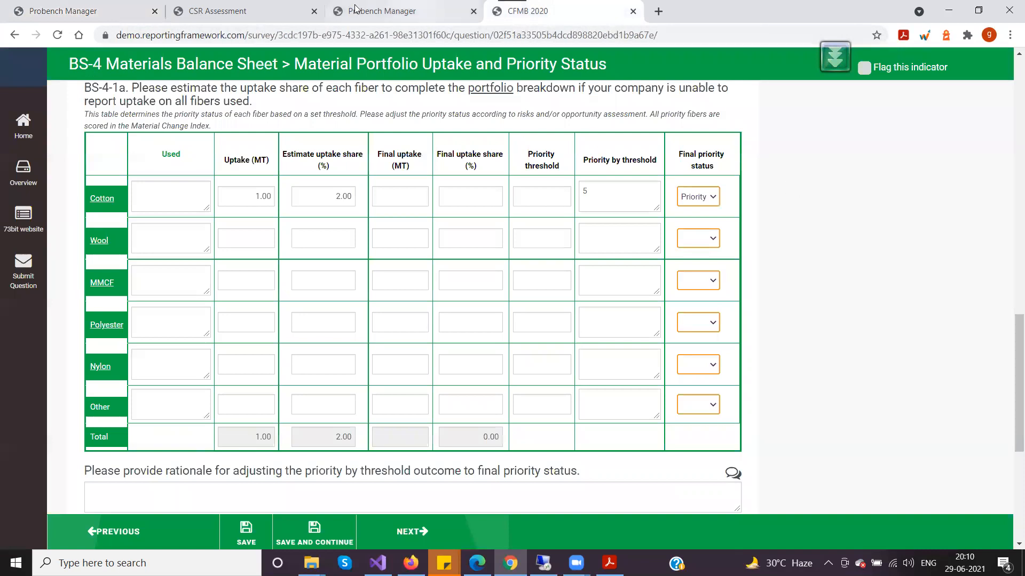
left_click(187, 14)
scroll(773, 182, "up", 3)
mouse_move(891, 99)
left_click(849, 144)
scroll(389, 165, "down", 2)
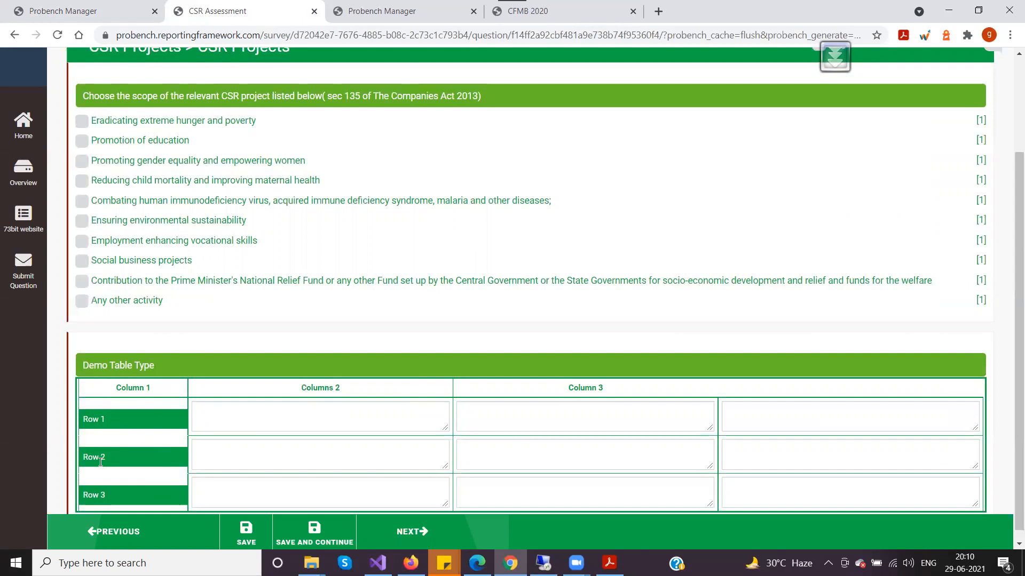
Return to the CSR Assessment Checklist template and expand the CSR Projects page and Demo Table Type.
left_click(32, 10)
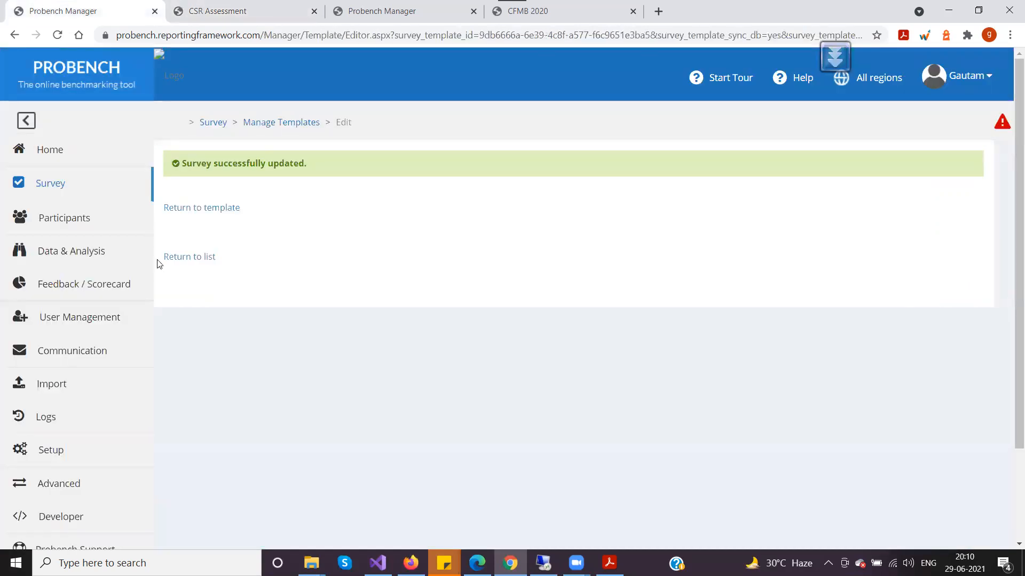
left_click(194, 209)
scroll(163, 257, "down", 3)
left_click(197, 430)
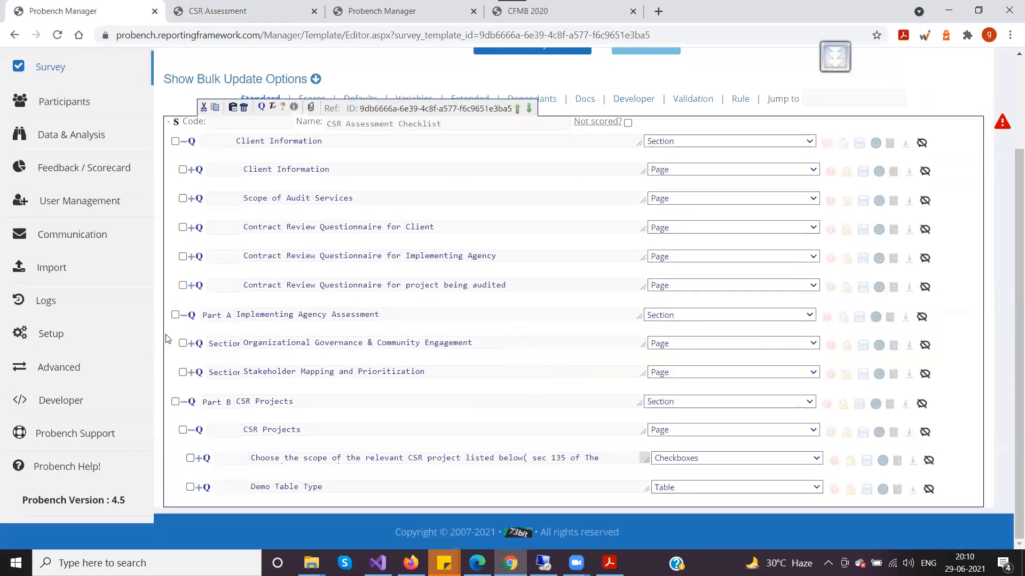
left_click(201, 487)
scroll(262, 441, "down", 2)
Compare the Row 1, Row 2 and Row 3 labels in the template with the rows of the survey table.
left_click(262, 440)
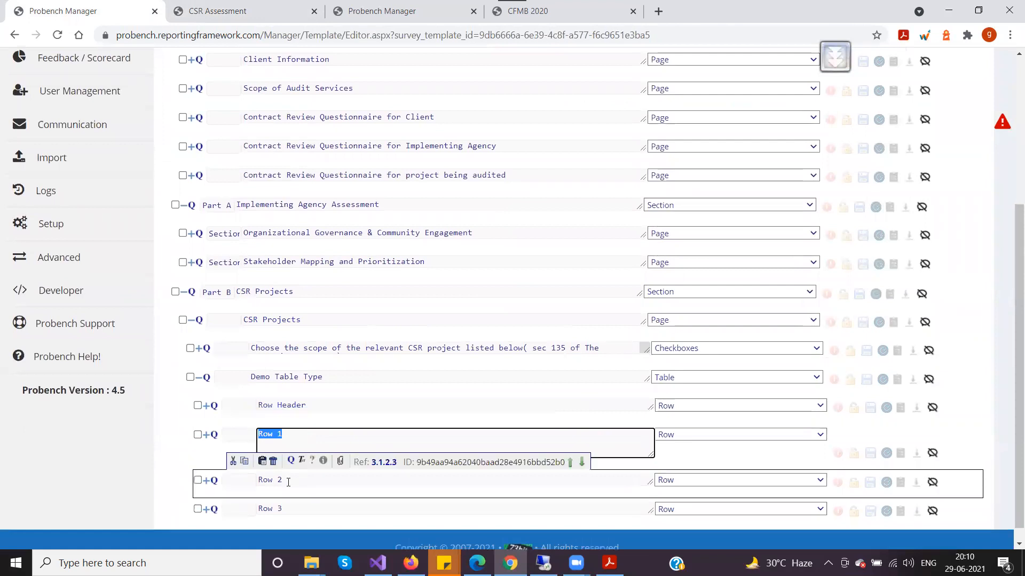
left_click(269, 480)
left_click(303, 432)
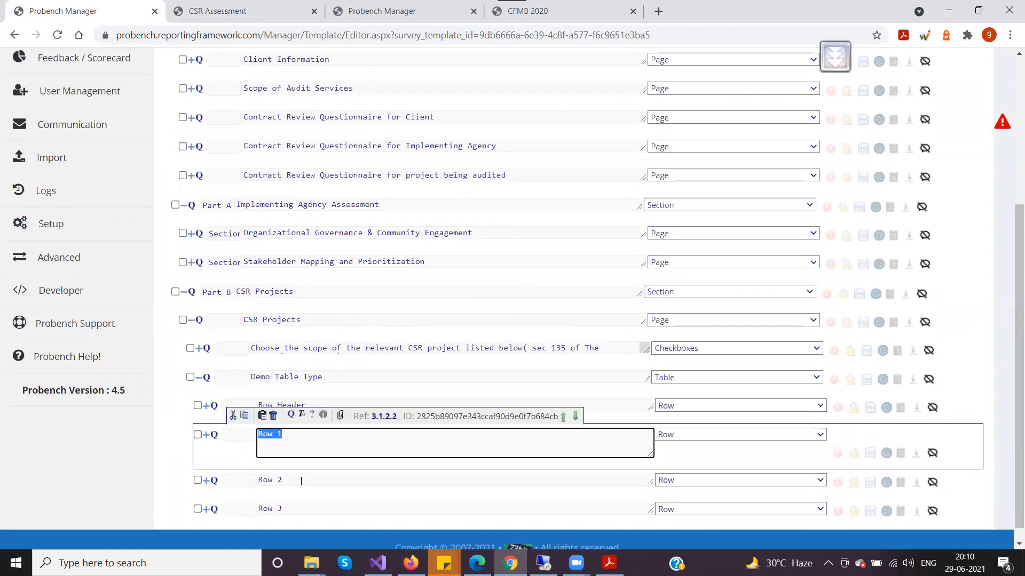
left_click(297, 507)
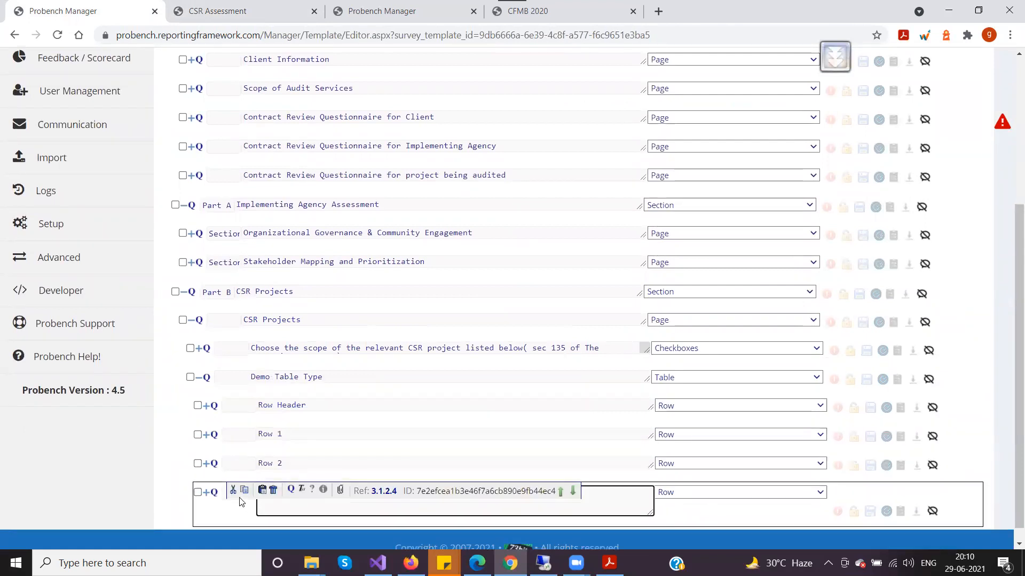
left_click(288, 348)
left_click(217, 11)
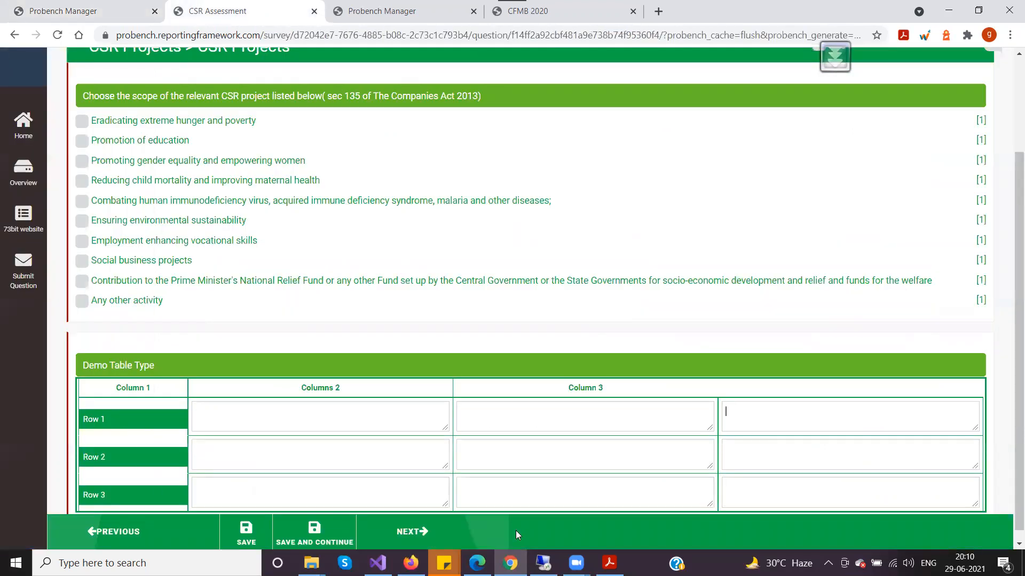
left_click(102, 12)
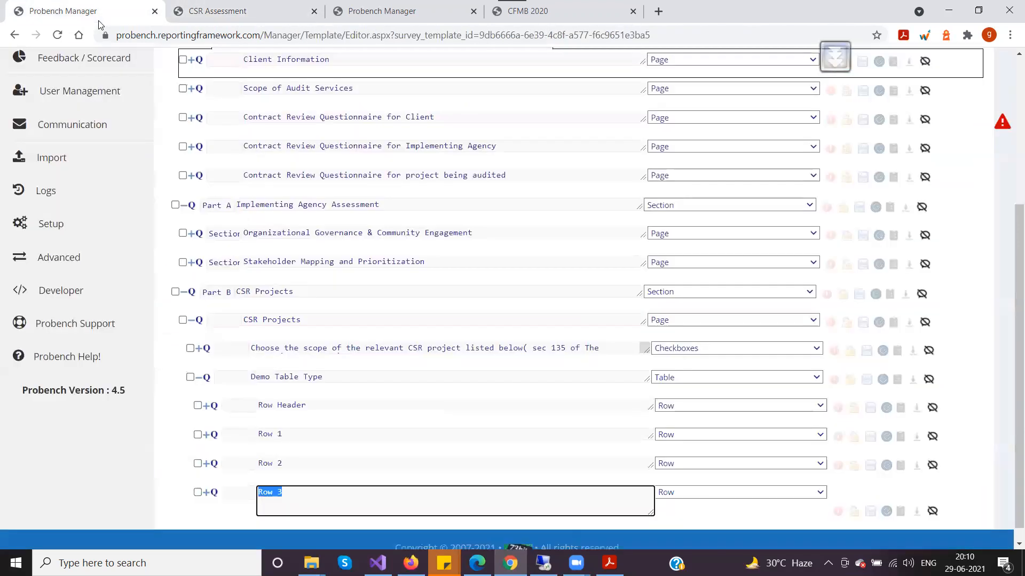
Add a new inline text as a sub-node of Row Header and move it before the first inline text.
left_click(208, 410)
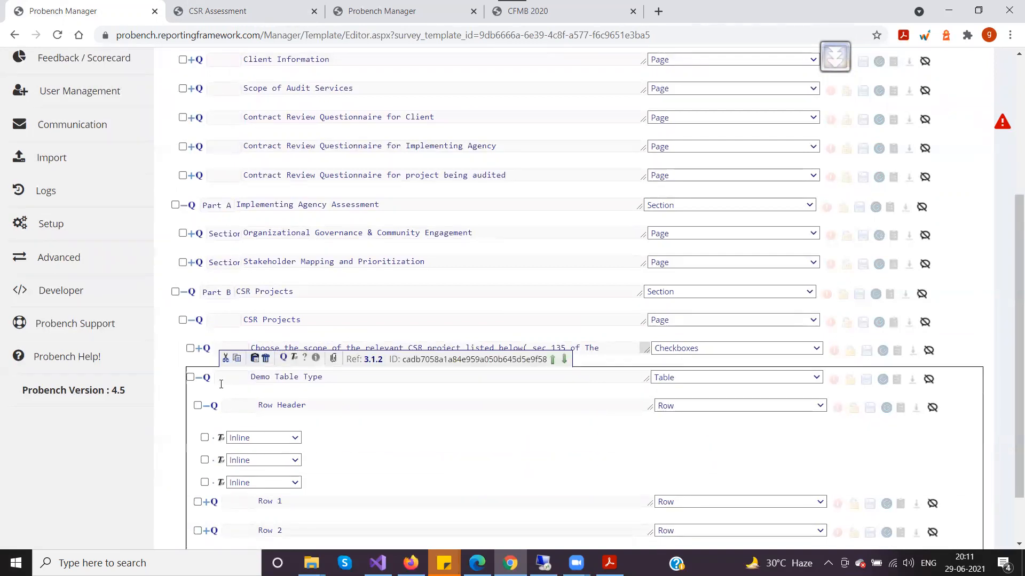
left_click(302, 386)
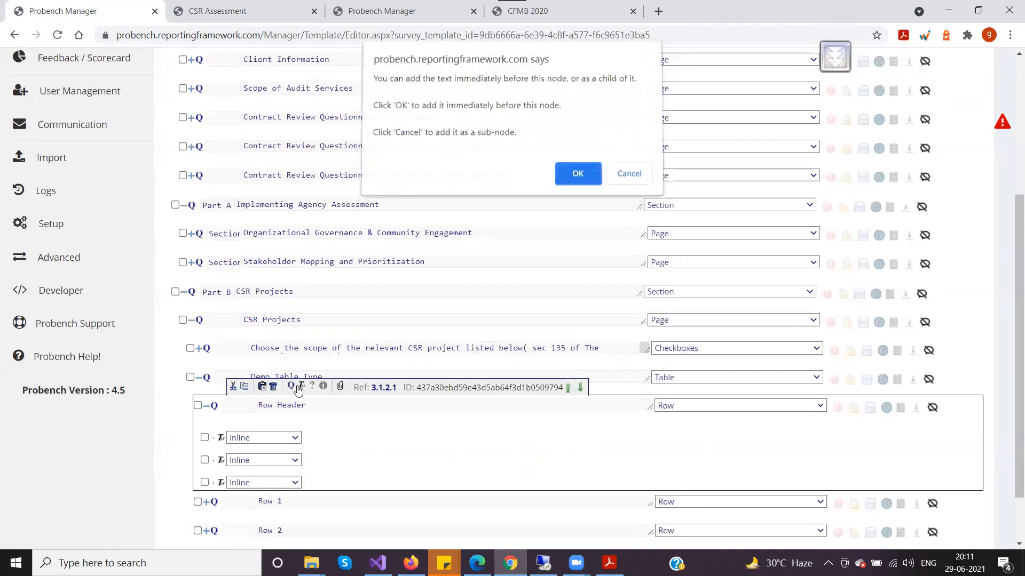
left_click(617, 180)
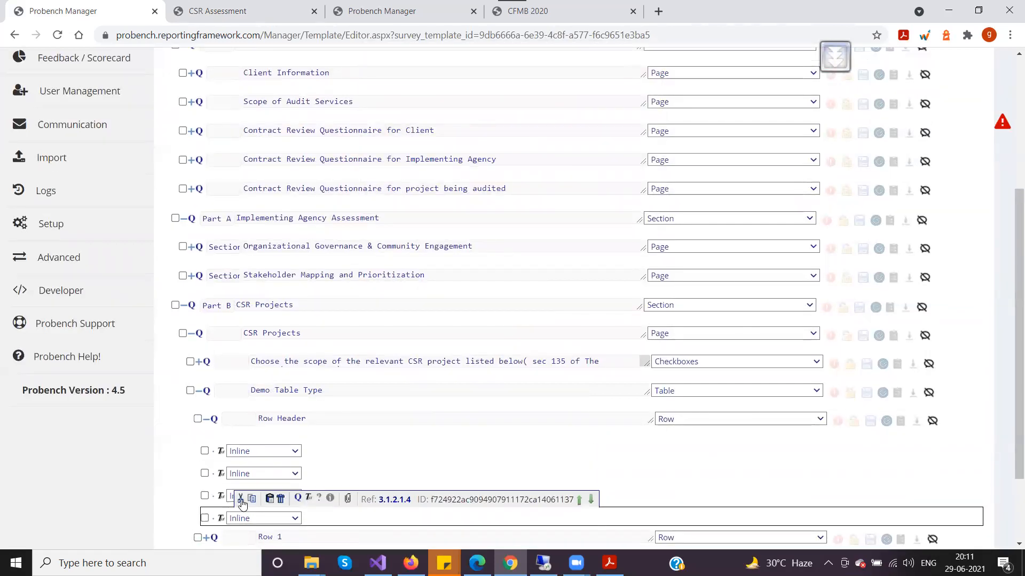
left_click(241, 498)
left_click(269, 431)
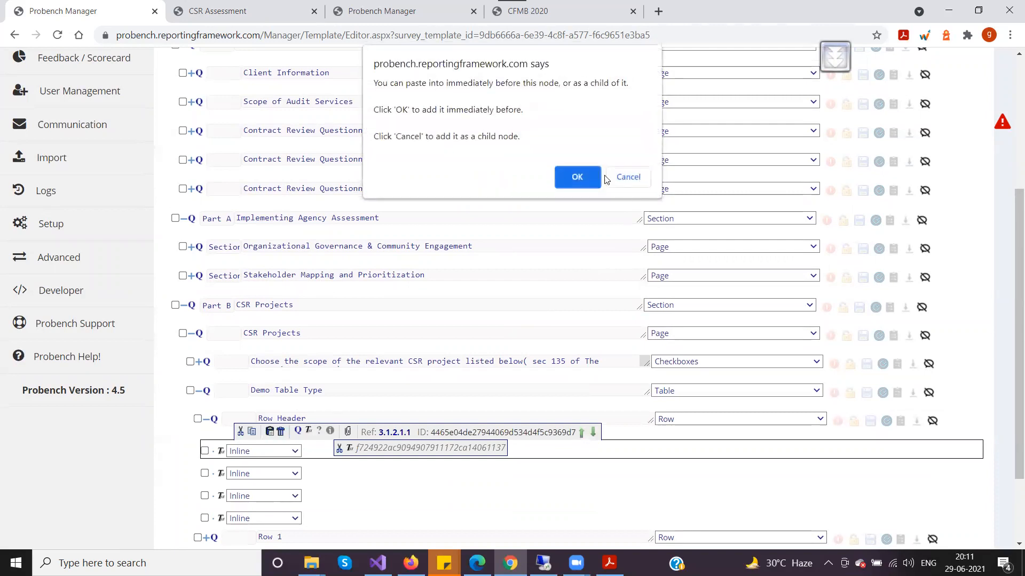
left_click(581, 179)
Check the content of Row Header's new first inline text, leave it blank and save the template changes.
left_click(221, 451)
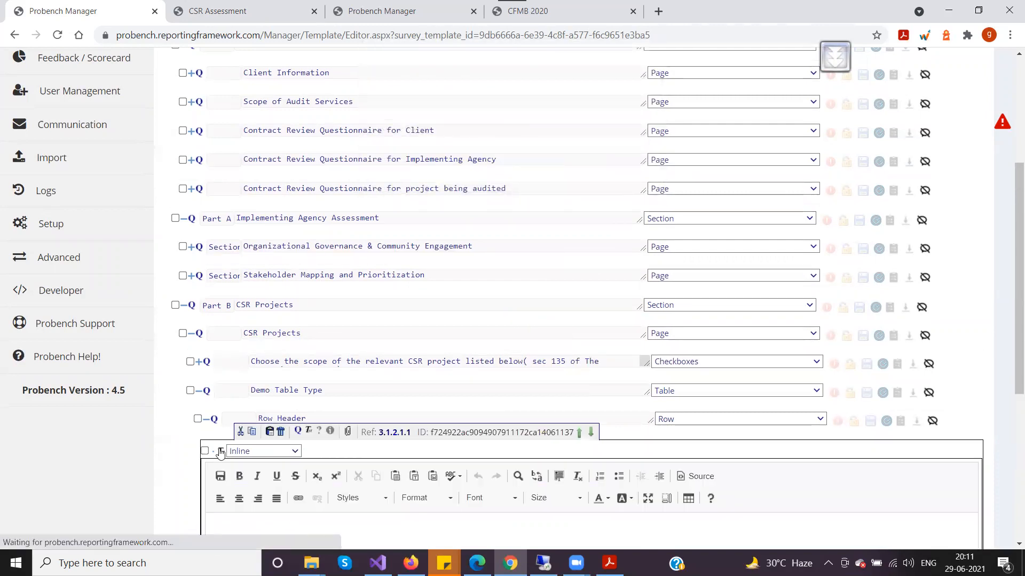
scroll(184, 464, "down", 4)
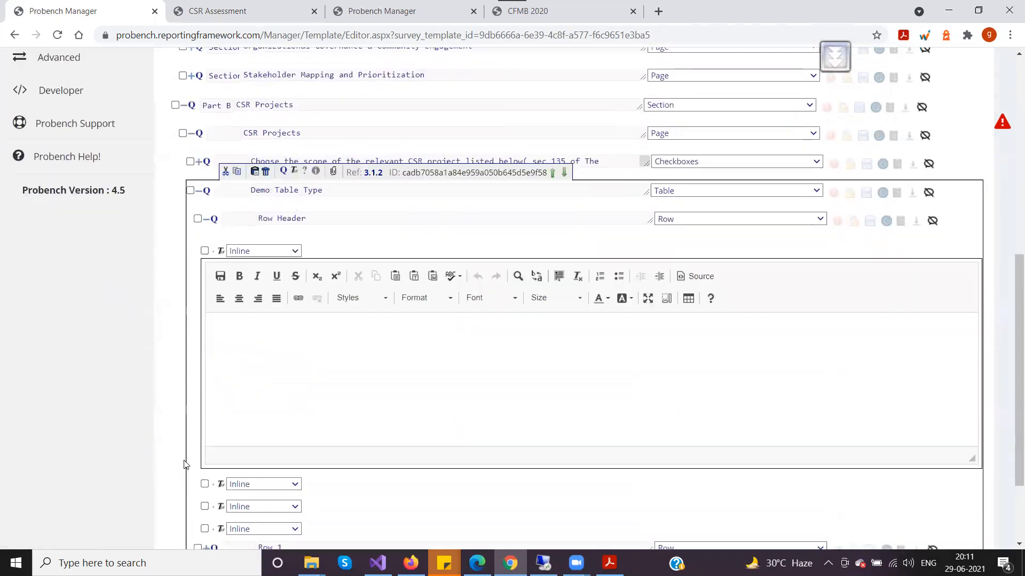
left_click(220, 251)
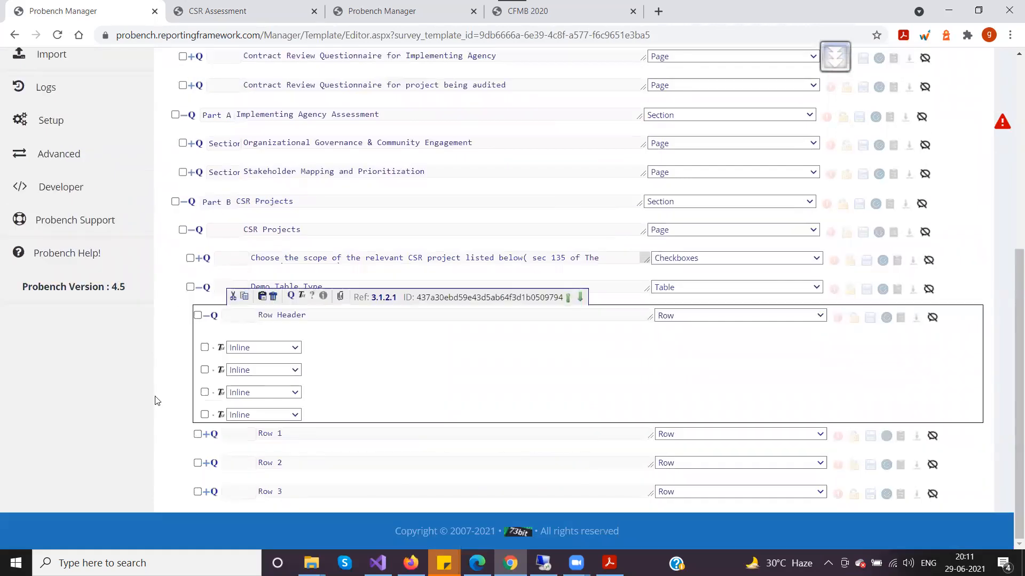
scroll(172, 222, "up", 5)
scroll(172, 222, "up", 2)
left_click(447, 170)
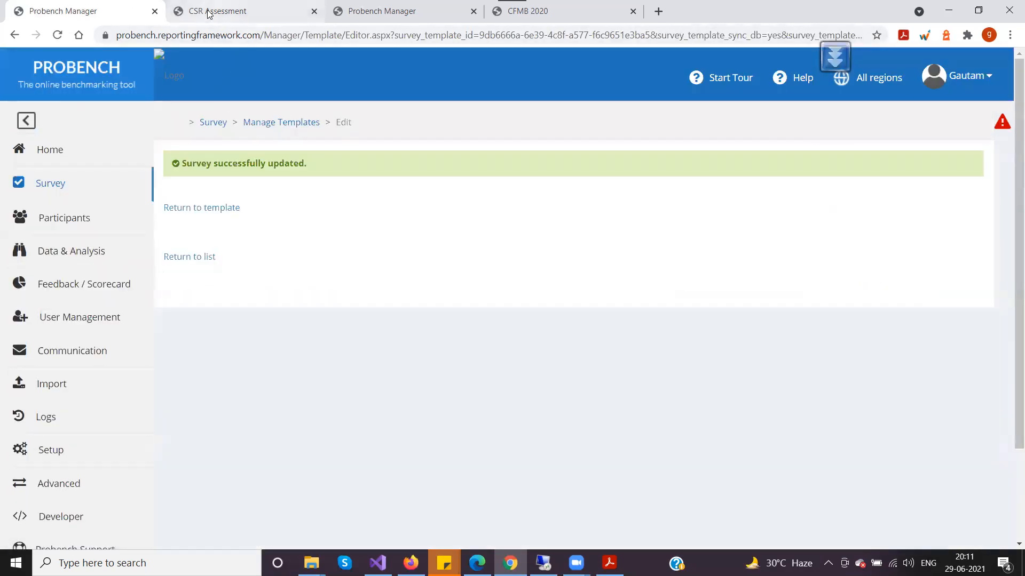
Switch to the CSR Assessment survey, rebuild the CSR Projects page and check the alignment of the Demo Table Type column headers.
left_click(208, 14)
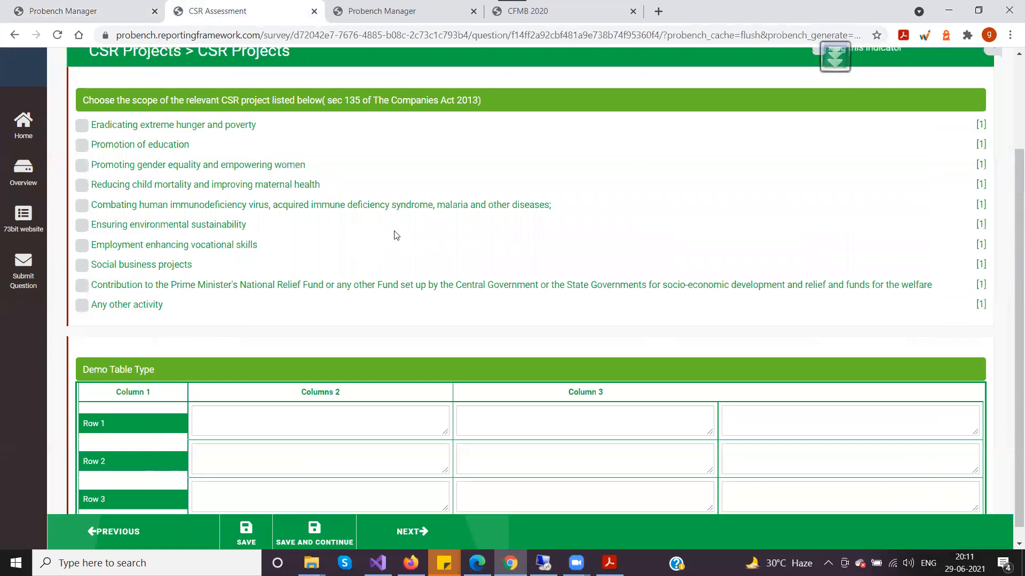
scroll(393, 233, "up", 3)
left_click(905, 83)
left_click(868, 143)
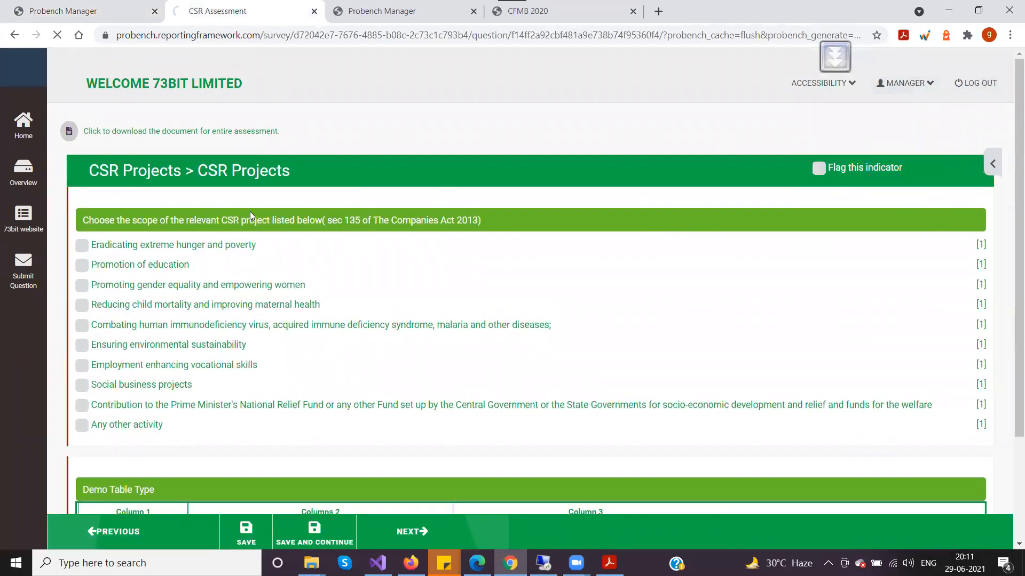
scroll(252, 212, "down", 3)
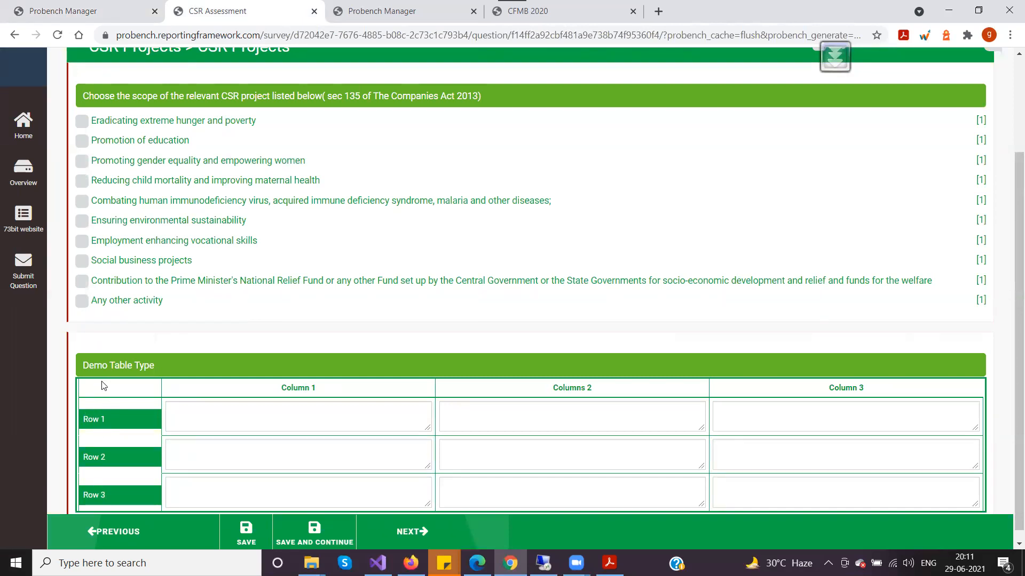
left_click_drag(274, 385, 385, 384)
left_click_drag(536, 393, 630, 393)
Return to the CSR Assessment Checklist template and expand Demo Table Type and Row Header to show the inline texts.
left_click(80, 13)
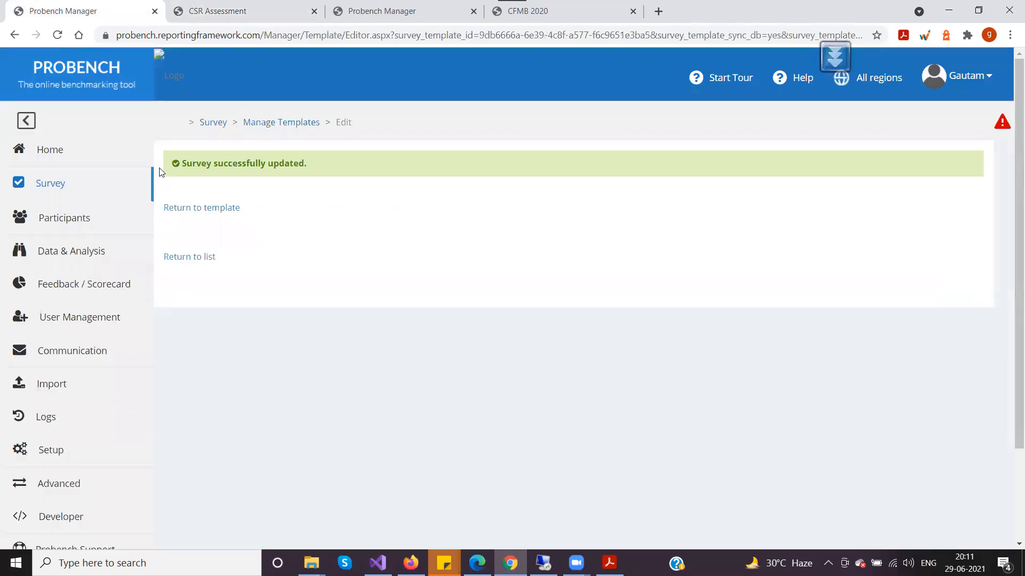
left_click(179, 208)
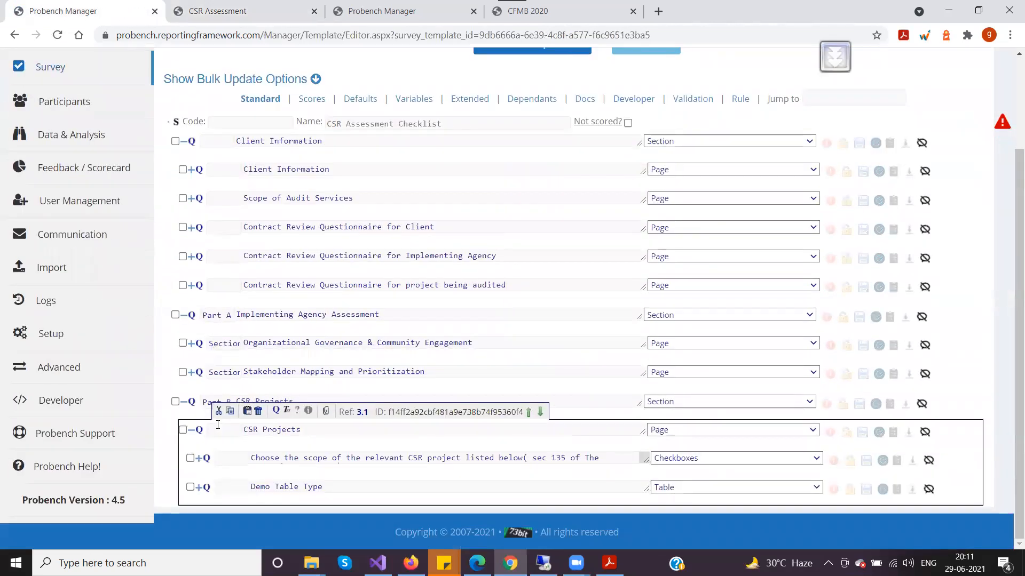
left_click(199, 488)
scroll(432, 381, "down", 3)
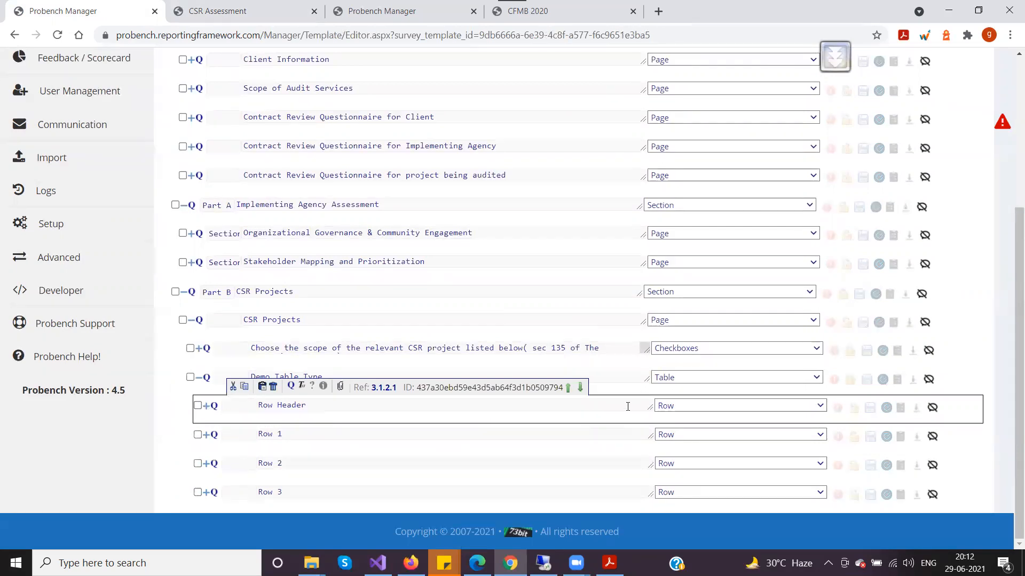
left_click(209, 405)
scroll(206, 352, "down", 2)
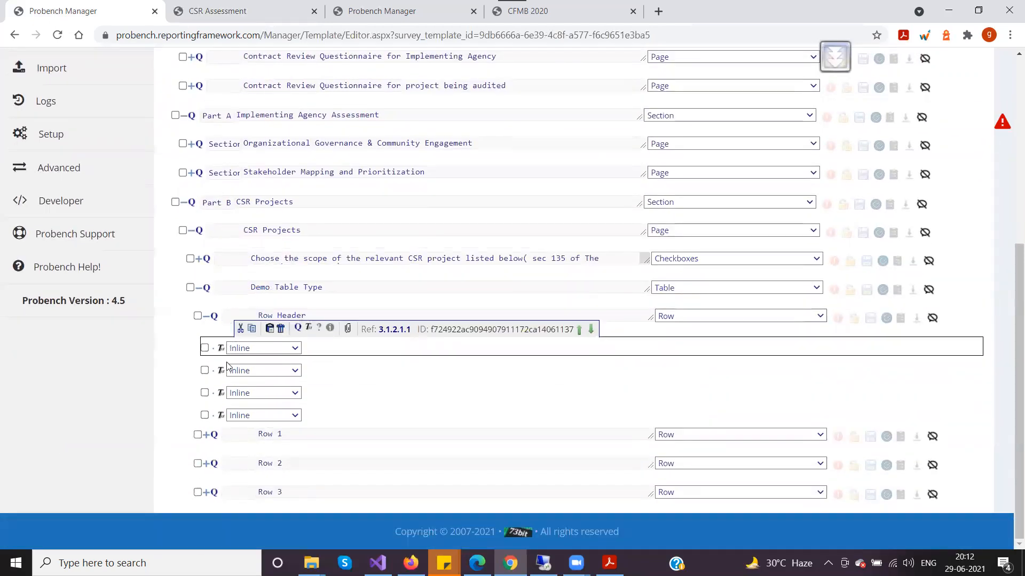
Examine the Text cells under Row 1 and compare the template structure with the Demo Table Type table in the survey.
left_click(209, 434)
scroll(271, 377, "down", 2)
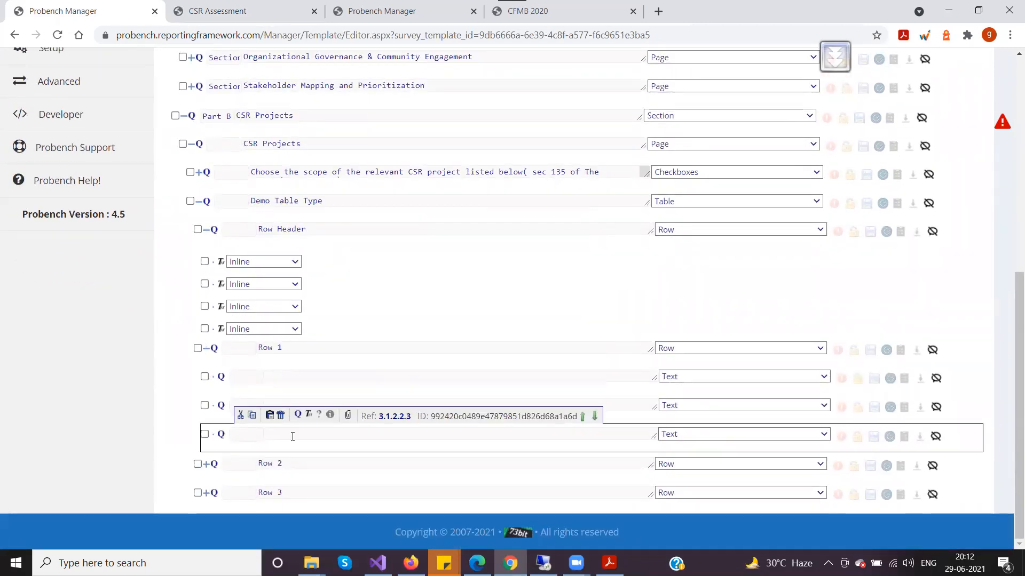
left_click(249, 345)
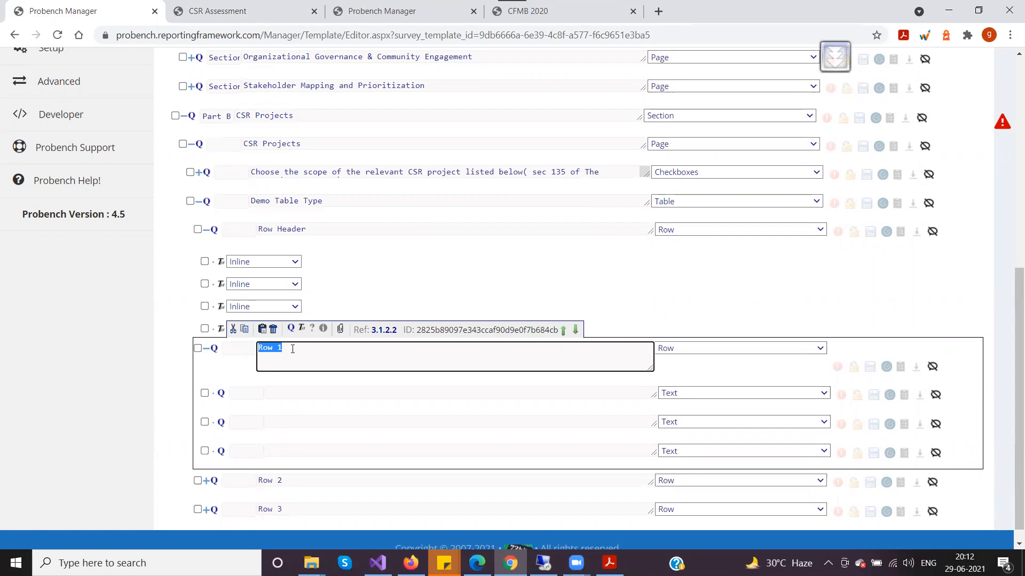
left_click(212, 348)
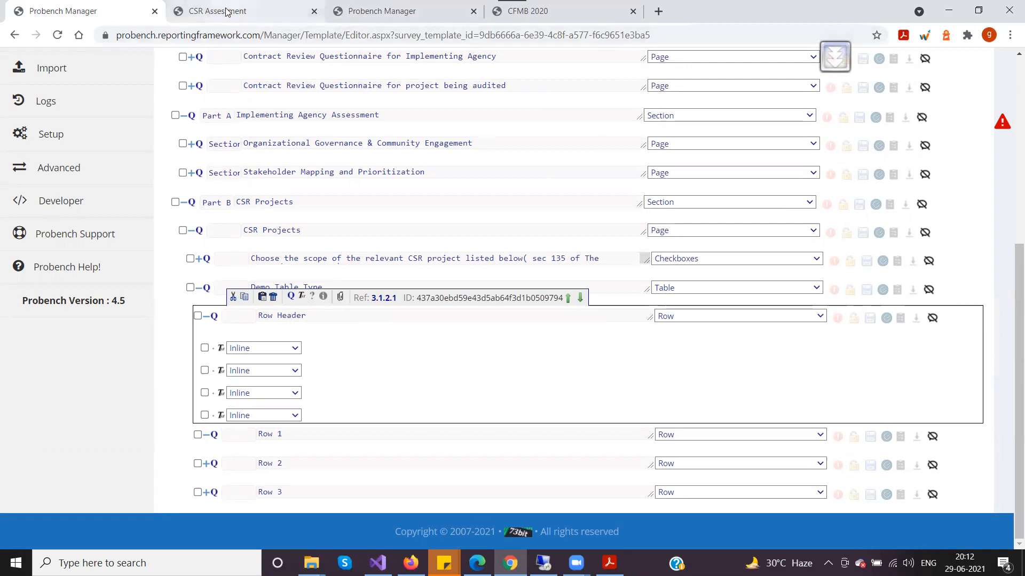
left_click(282, 9)
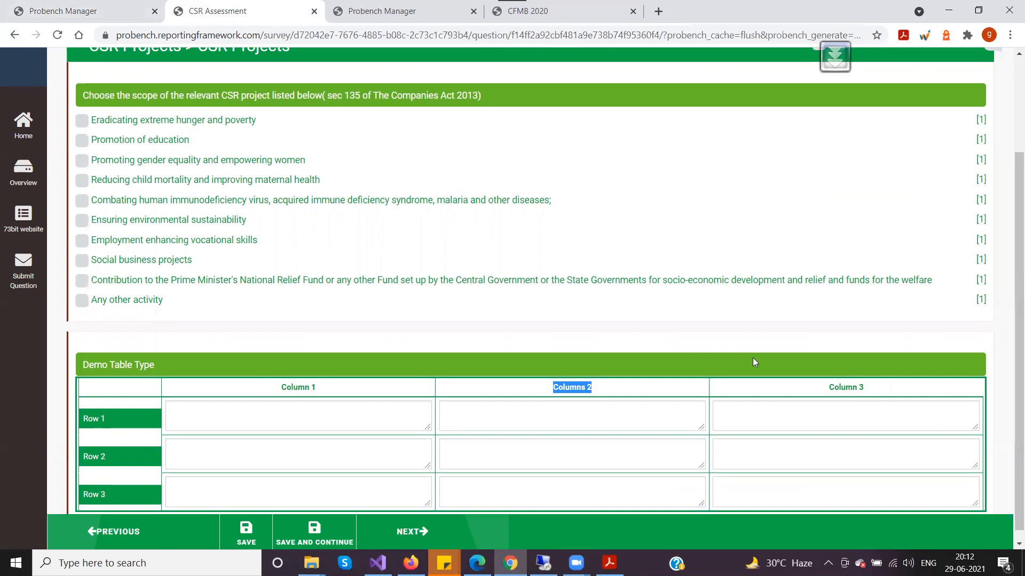
left_click(80, 11)
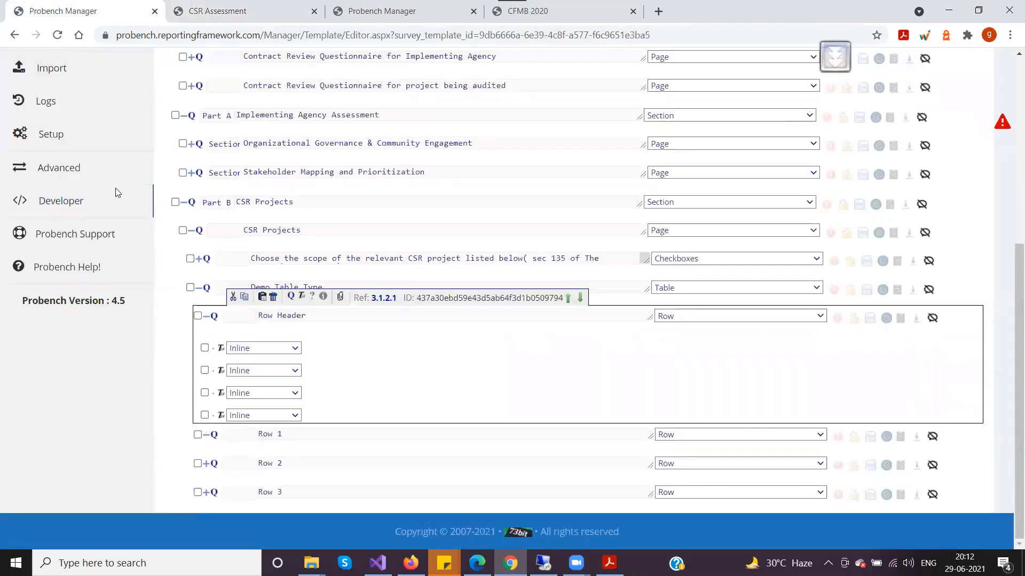
Add another inline text as the last sub-node of Row Header and enter "Column 4" as its content.
left_click(303, 300)
left_click(627, 176)
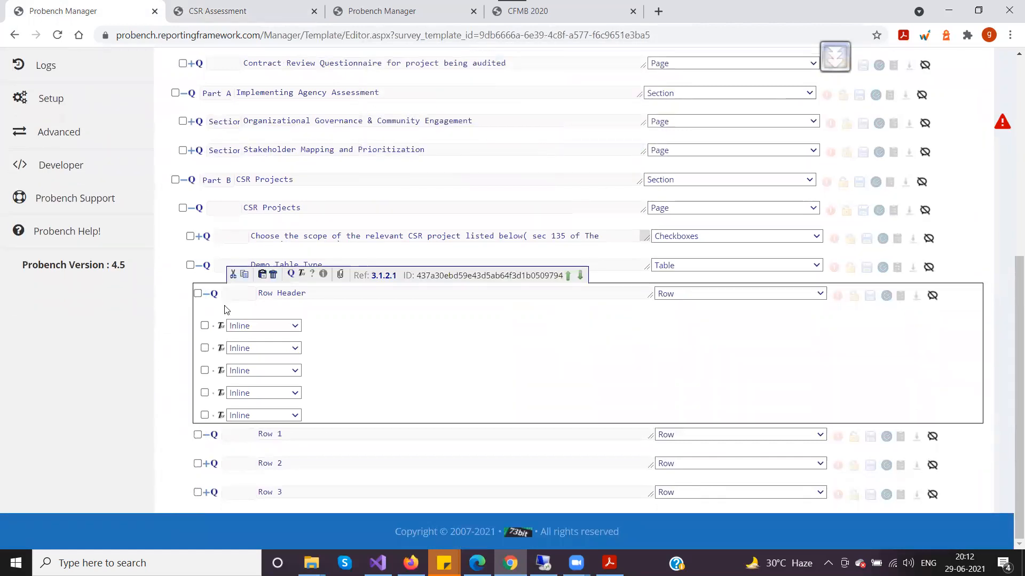
left_click(221, 415)
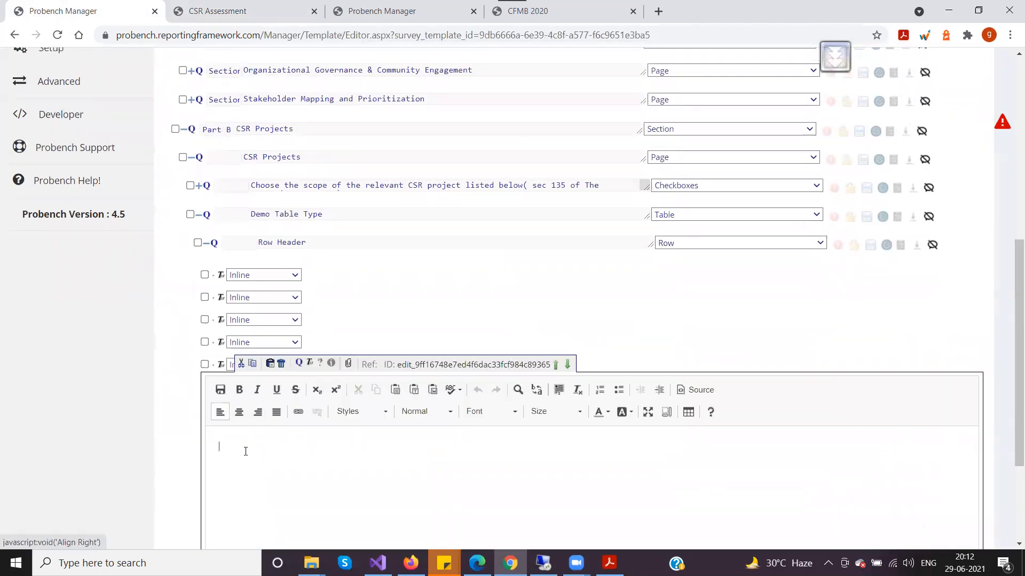
type("Column 4")
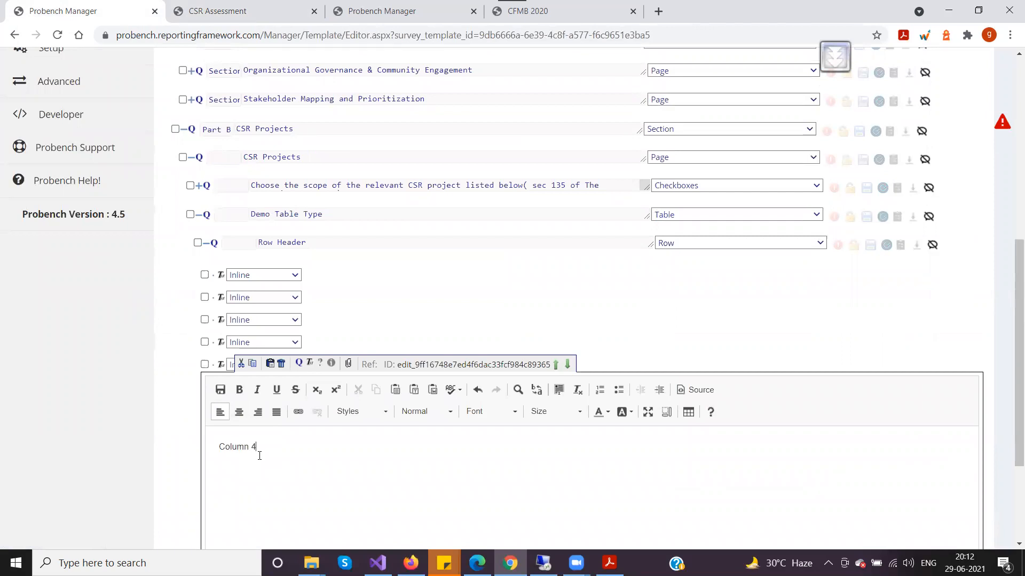
left_click(220, 364)
Add one more Text cell as a sub-node of each of Row 1, Row 2 and Row 3, and save the template changes.
mouse_move(206, 435)
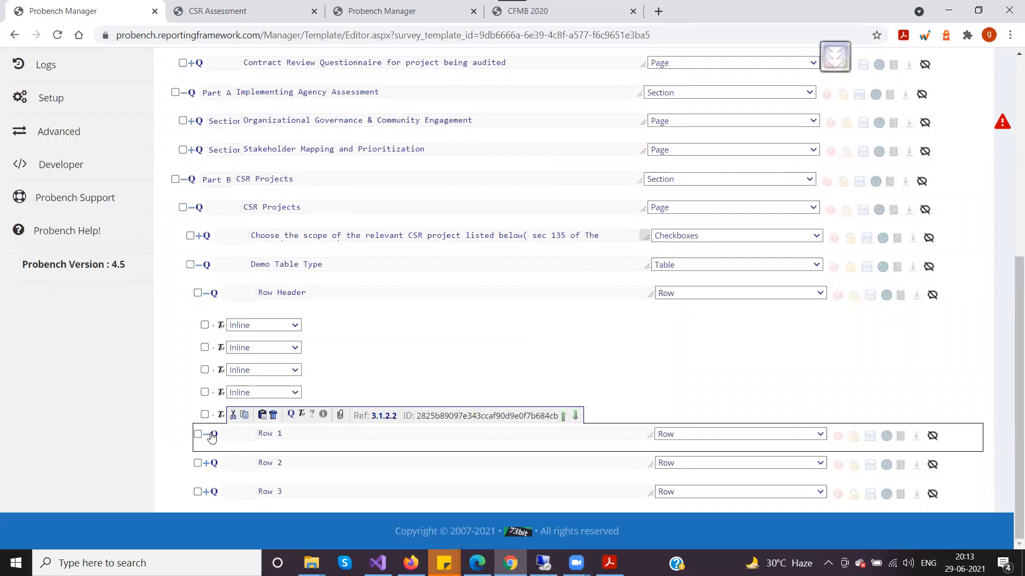
left_click(291, 414)
scroll(290, 414, "down", 2)
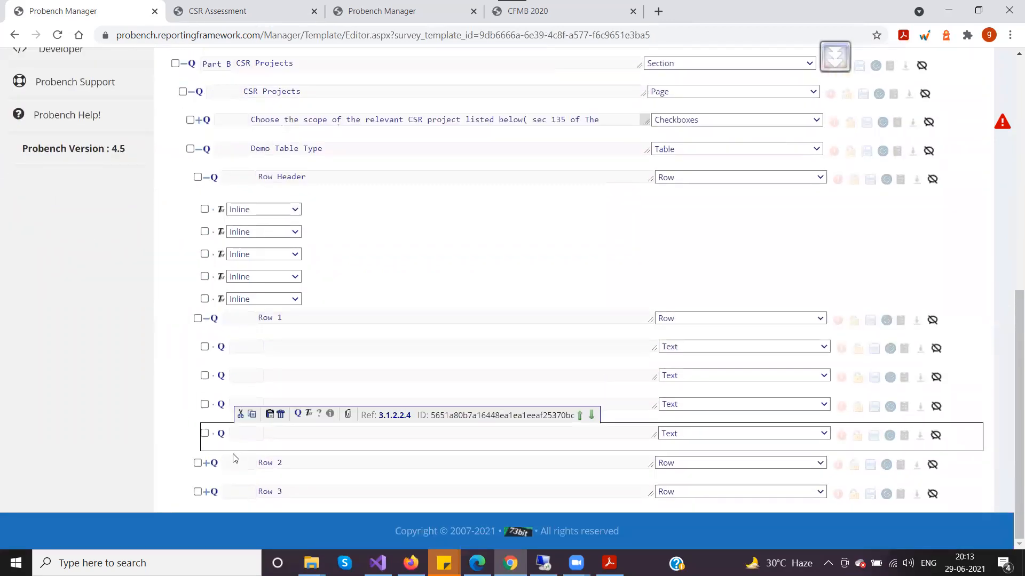
left_click(291, 446)
scroll(291, 449, "down", 2)
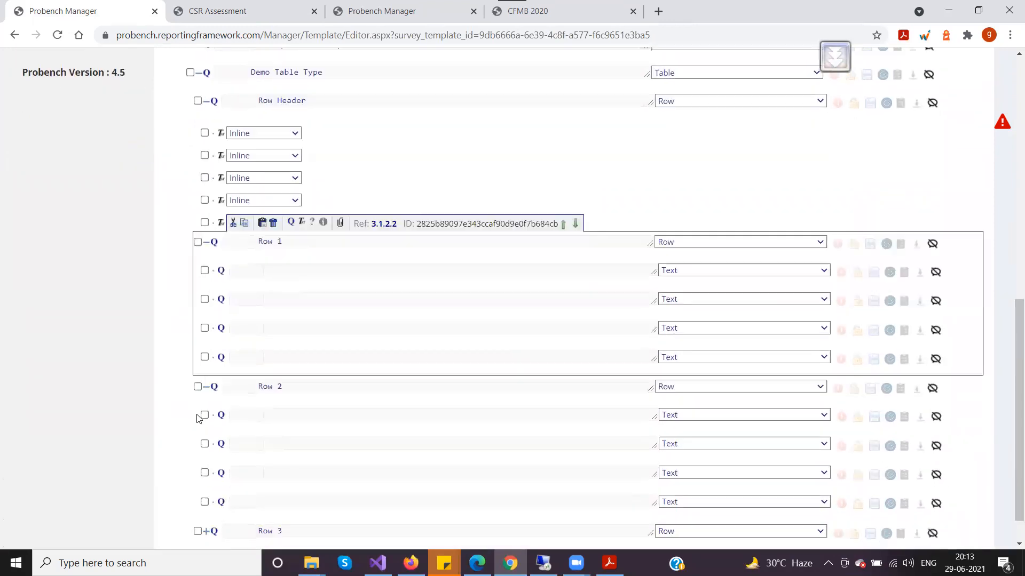
left_click(291, 472)
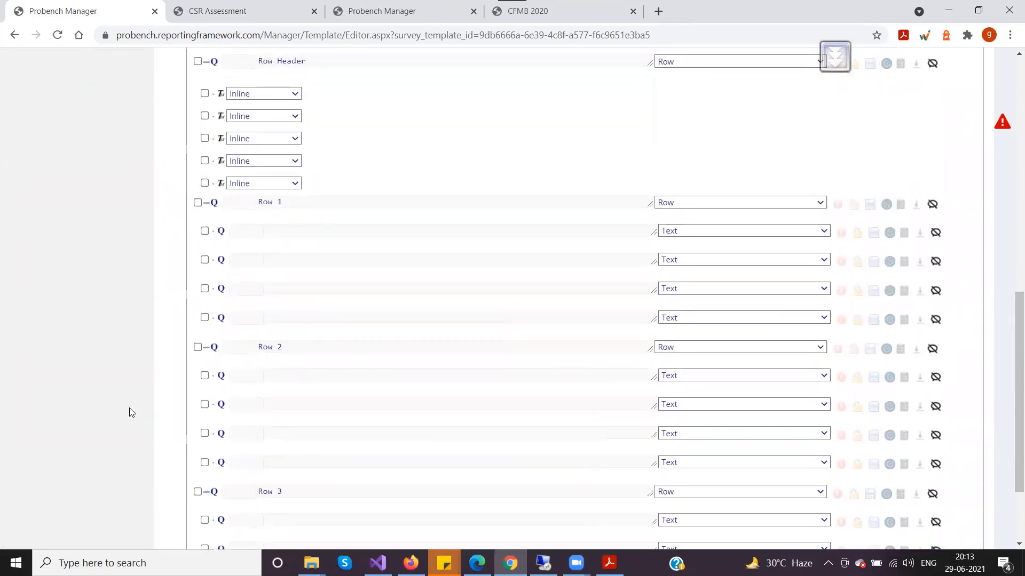
scroll(137, 402, "down", 2)
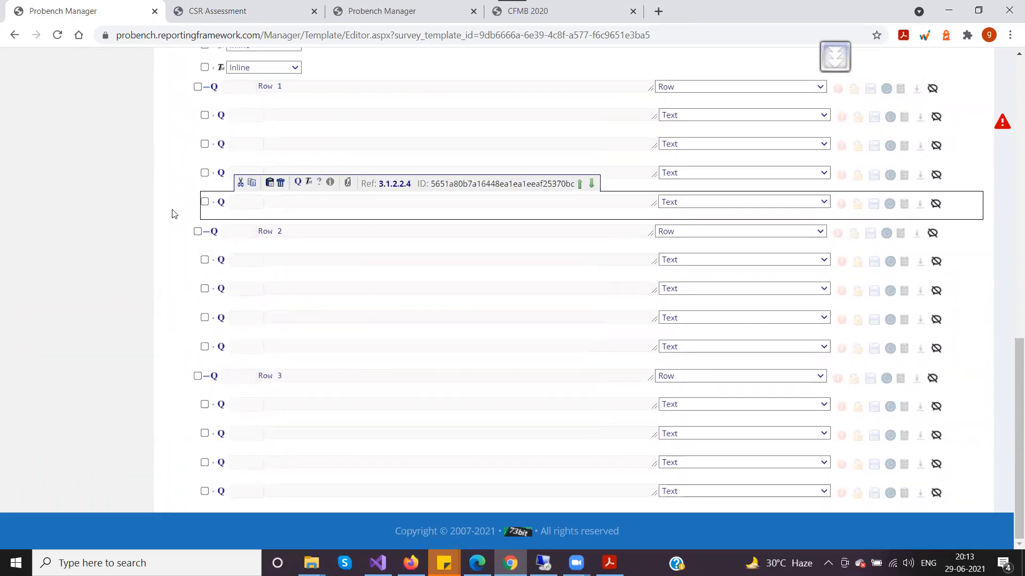
scroll(134, 213, "up", 14)
left_click(447, 163)
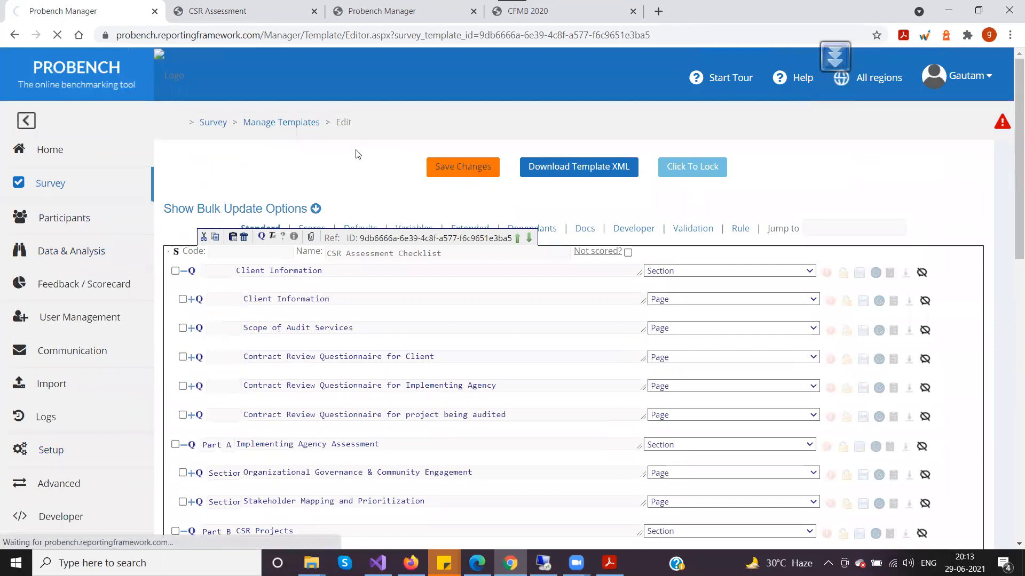
Switch to the CSR Assessment survey, rebuild the CSR Projects page and check the Column 4 cells of the Demo Table Type table.
left_click(165, 18)
scroll(512, 267, "up", 3)
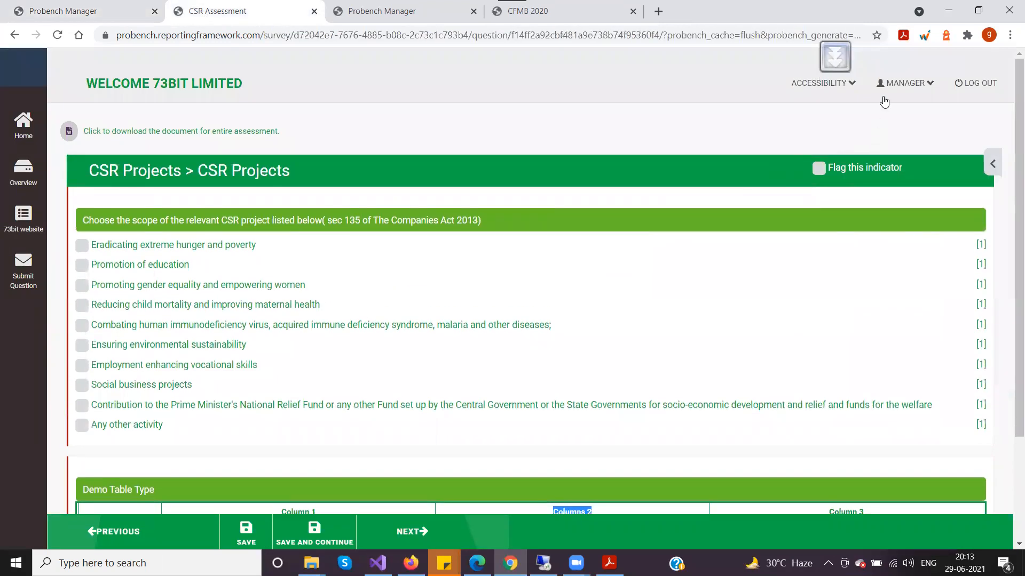
left_click(905, 82)
left_click(842, 148)
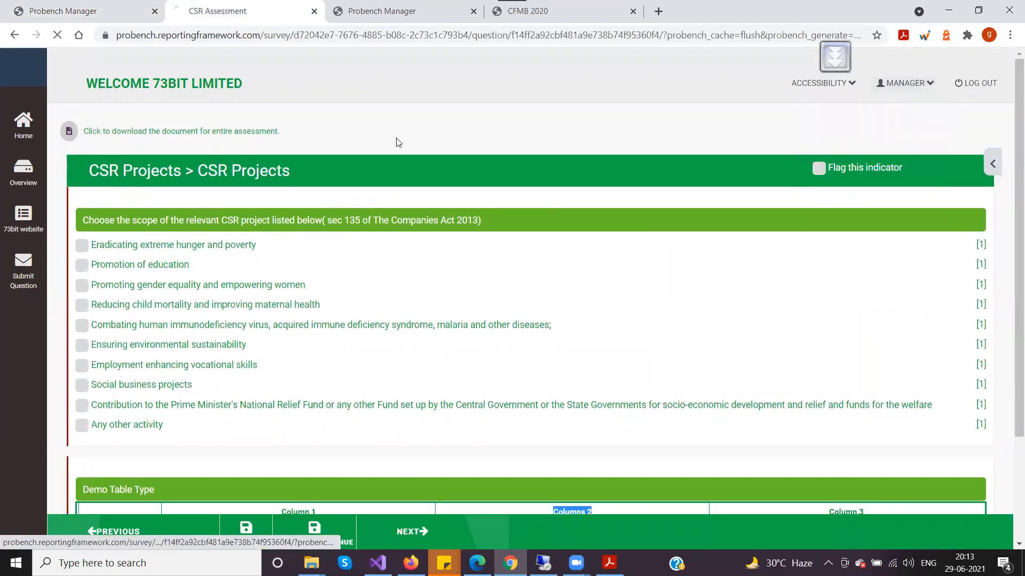
scroll(357, 149, "down", 2)
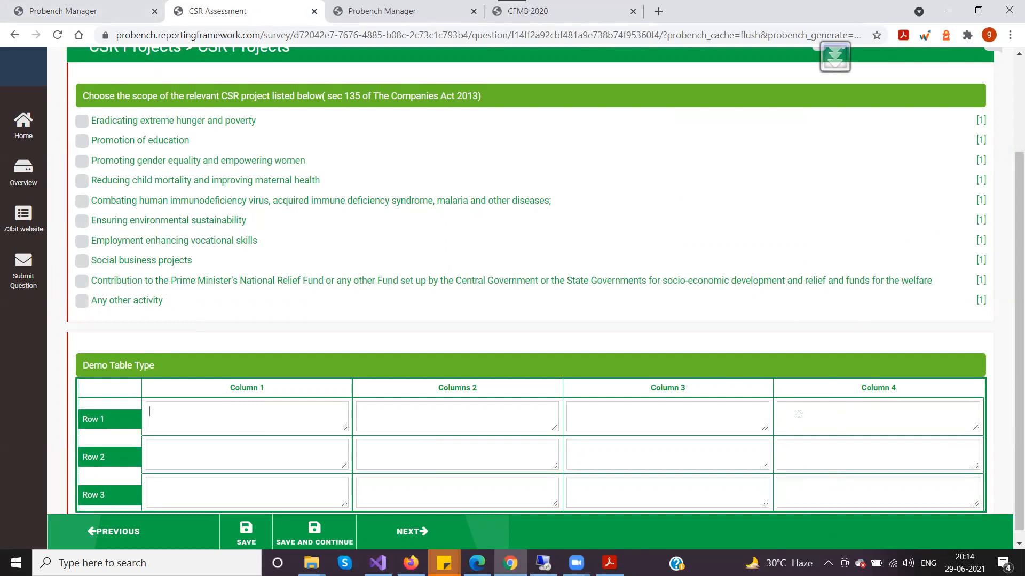
Return to the CSR Assessment Checklist template and expand the CSR Projects page under Part B.
left_click(99, 11)
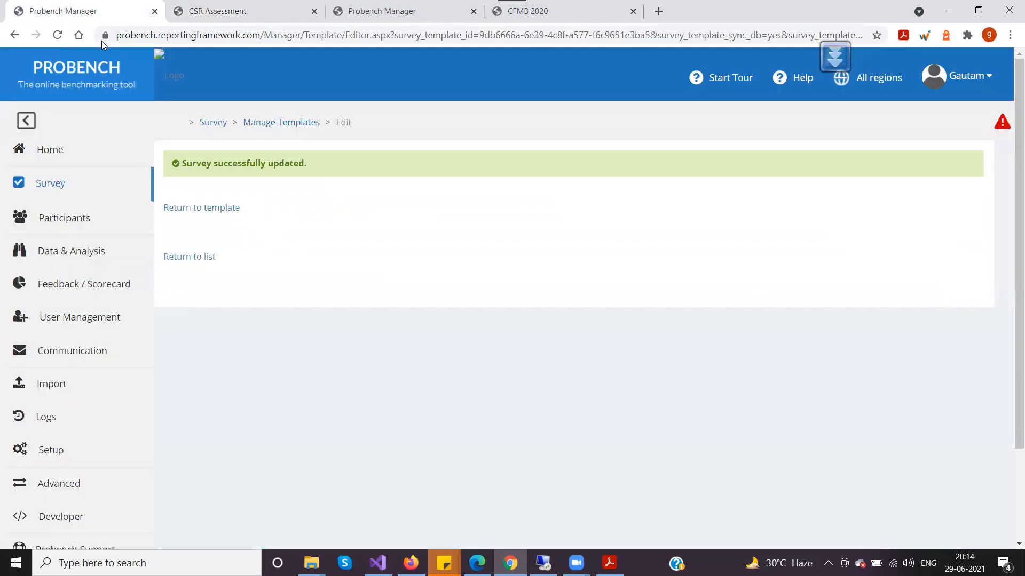
left_click(187, 207)
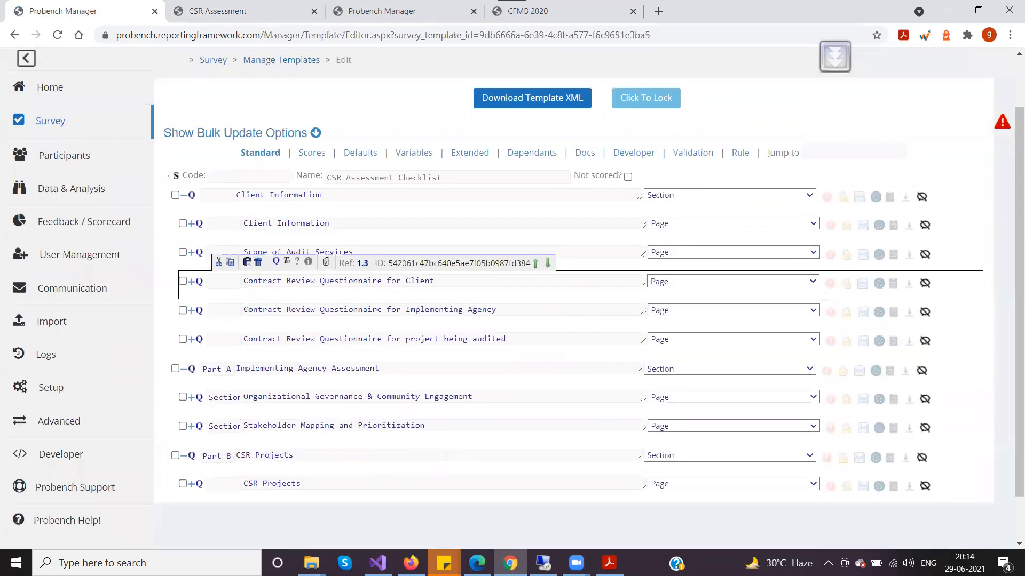
scroll(245, 300, "down", 1)
left_click(192, 432)
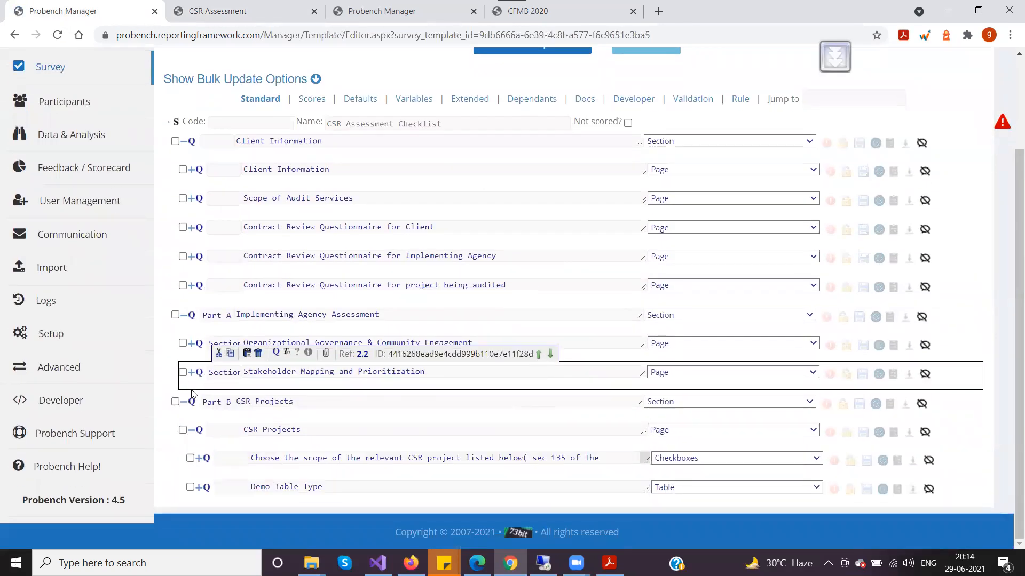
Expand Demo Table Type and its Row Header, and change the last inline text's content to "Percent Column 4".
left_click(203, 487)
scroll(205, 480, "down", 2)
left_click(209, 407)
scroll(209, 414, "down", 2)
left_click(226, 424)
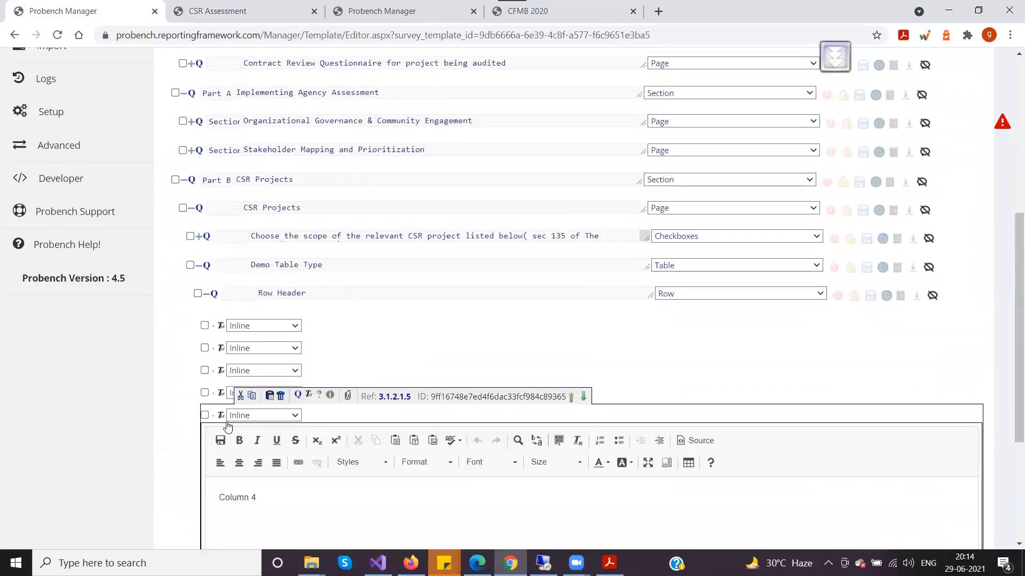
type("Percent")
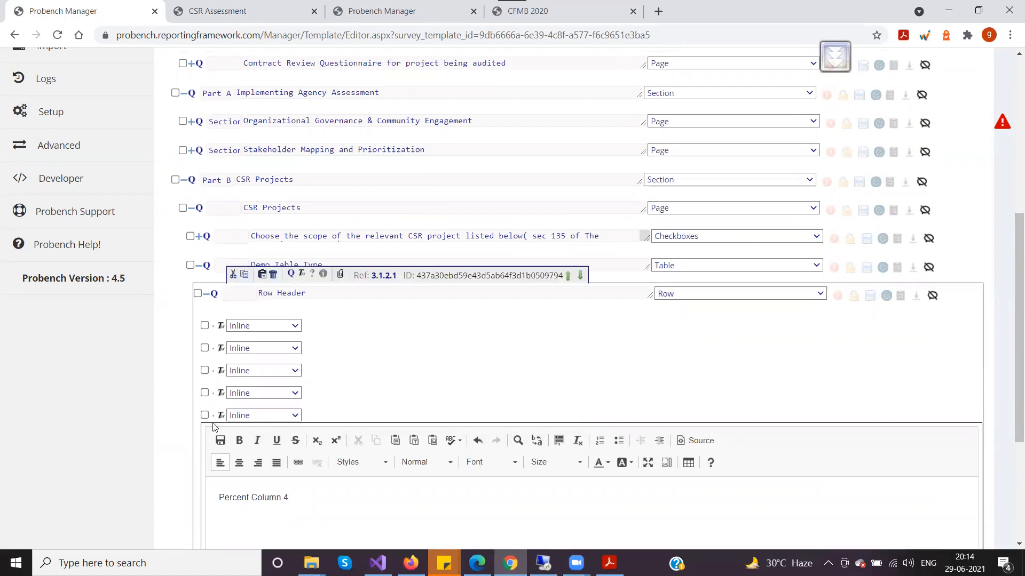
scroll(287, 515, "down", 4)
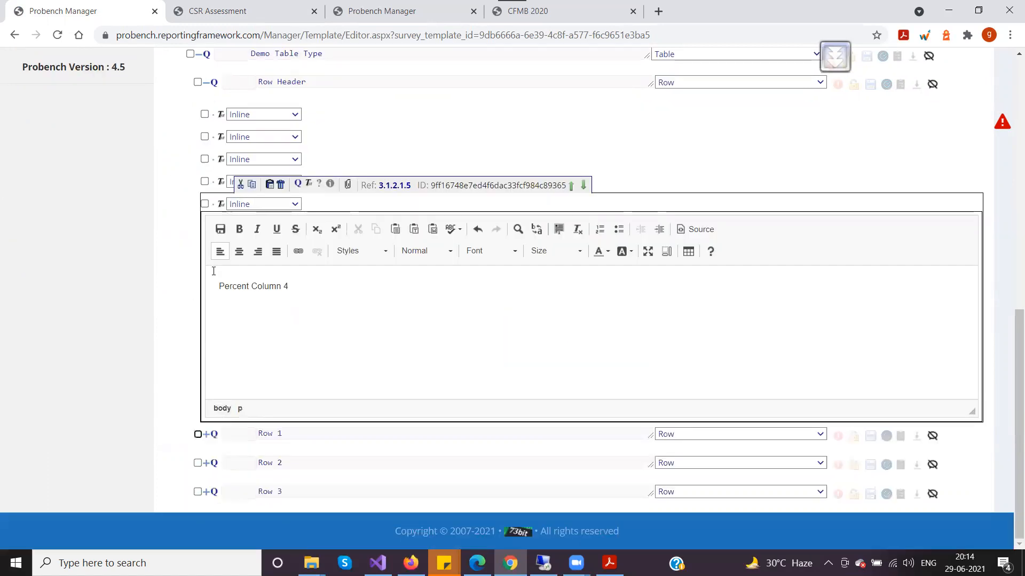
left_click(221, 205)
Expand Row 1 and change the question type of its fourth cell to Percent.
left_click(208, 436)
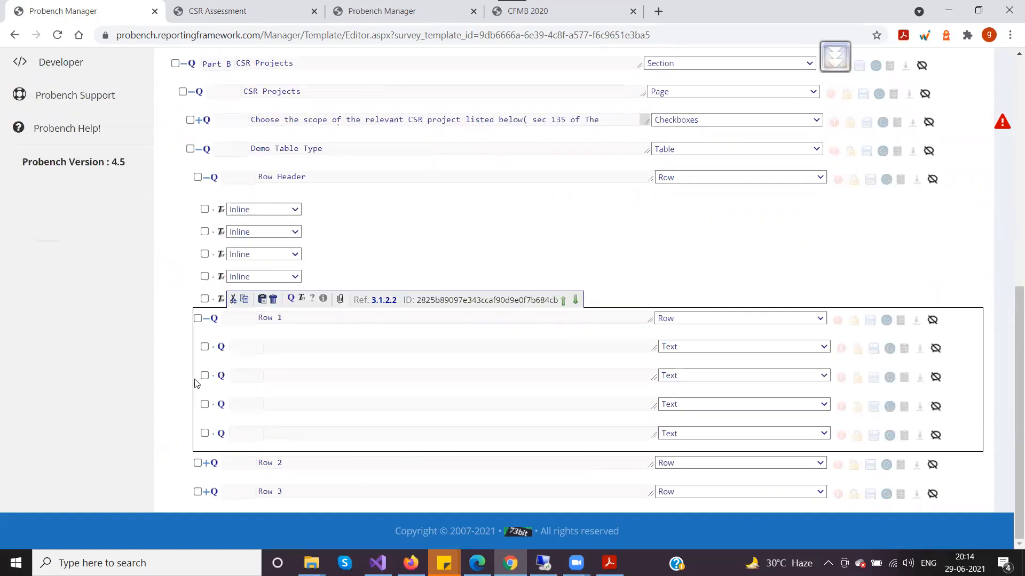
left_click(703, 435)
scroll(700, 421, "down", 1)
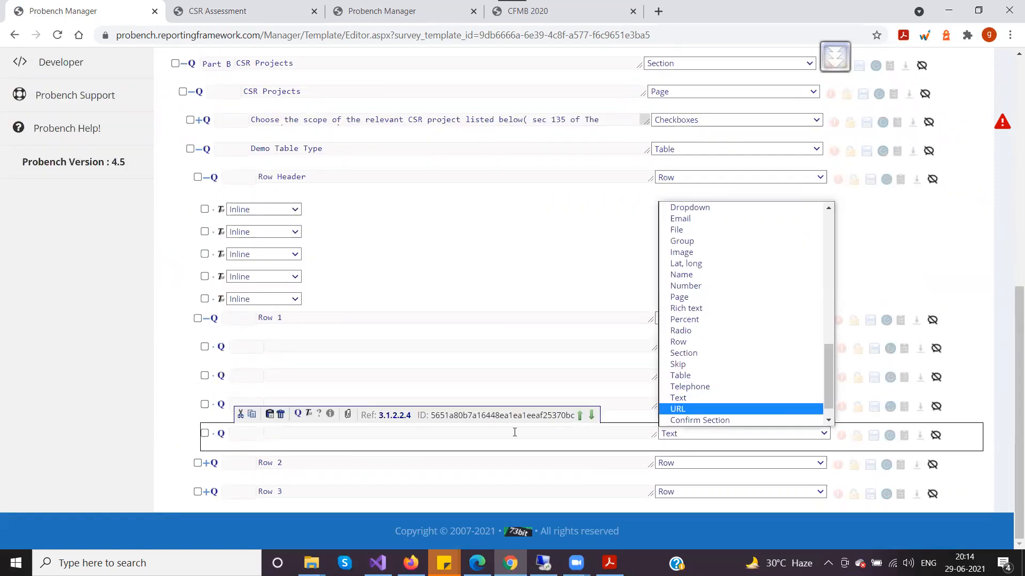
left_click(690, 323)
Expand Row 2 and Row 3 and set the question type of the fourth cell in each to Percent.
left_click(205, 463)
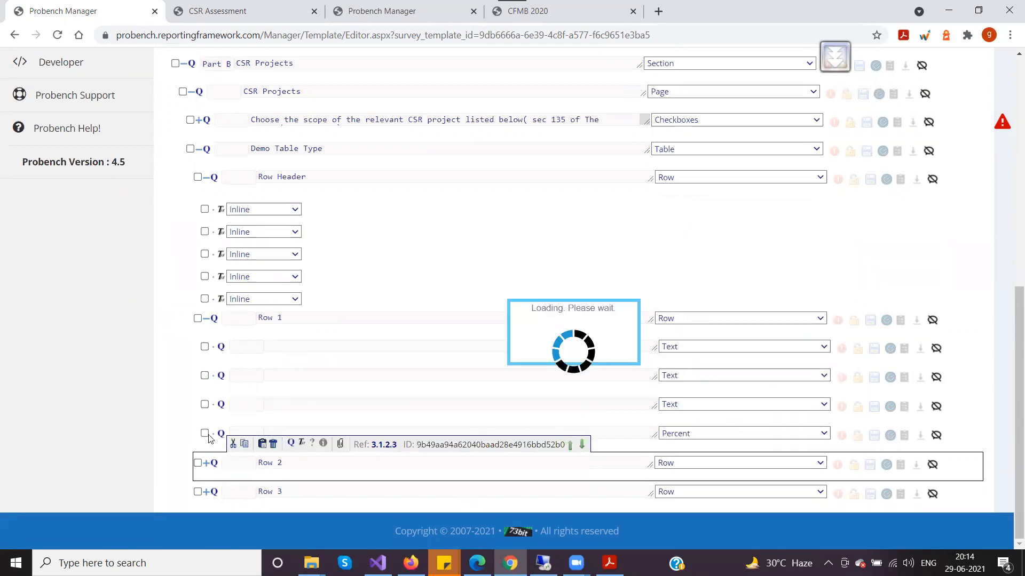
scroll(208, 388, "down", 1)
scroll(208, 387, "down", 1)
left_click(683, 464)
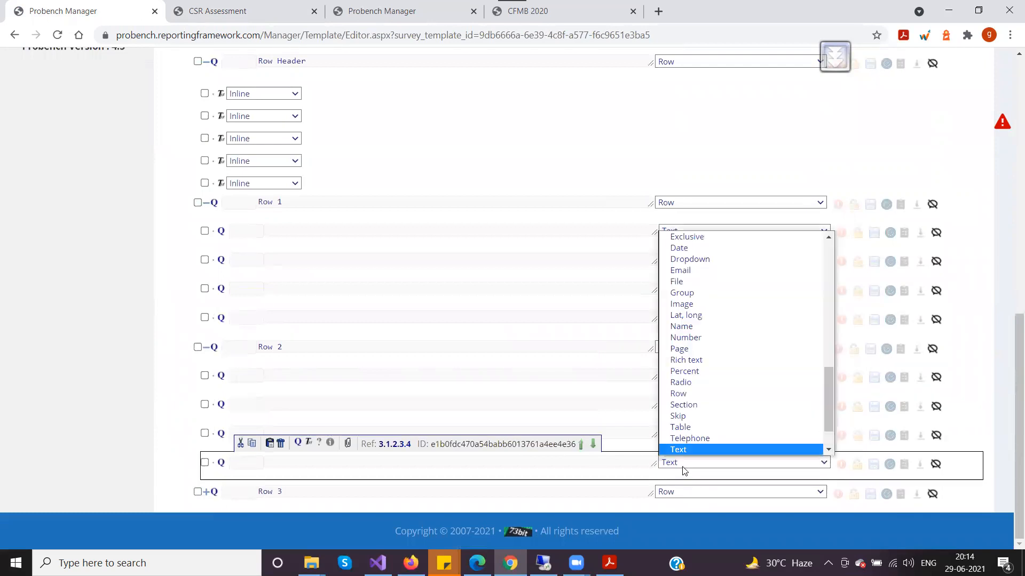
left_click(688, 371)
left_click(206, 492)
scroll(210, 427, "down", 2)
left_click(682, 492)
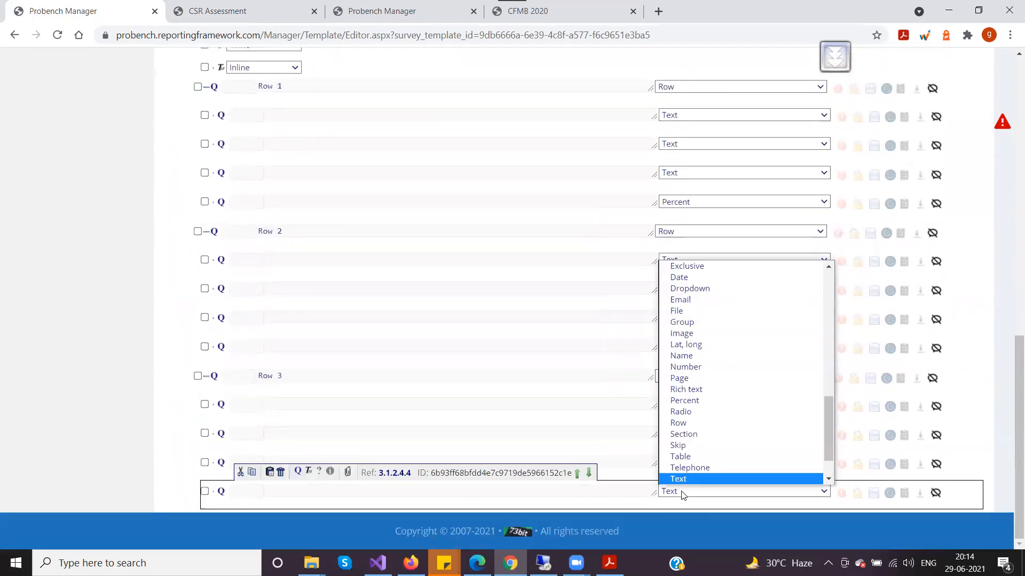
left_click(694, 402)
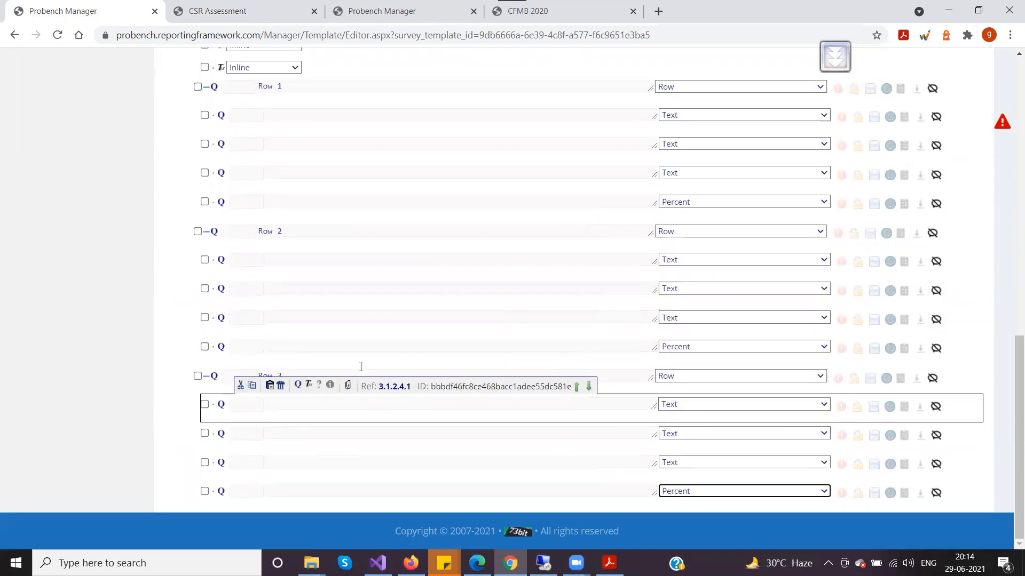
Switch to the CSR Assessment survey, rebuild the CSR Projects page and check the Percent Column 4 cells of the Demo Table Type table.
scroll(223, 318, "up", 15)
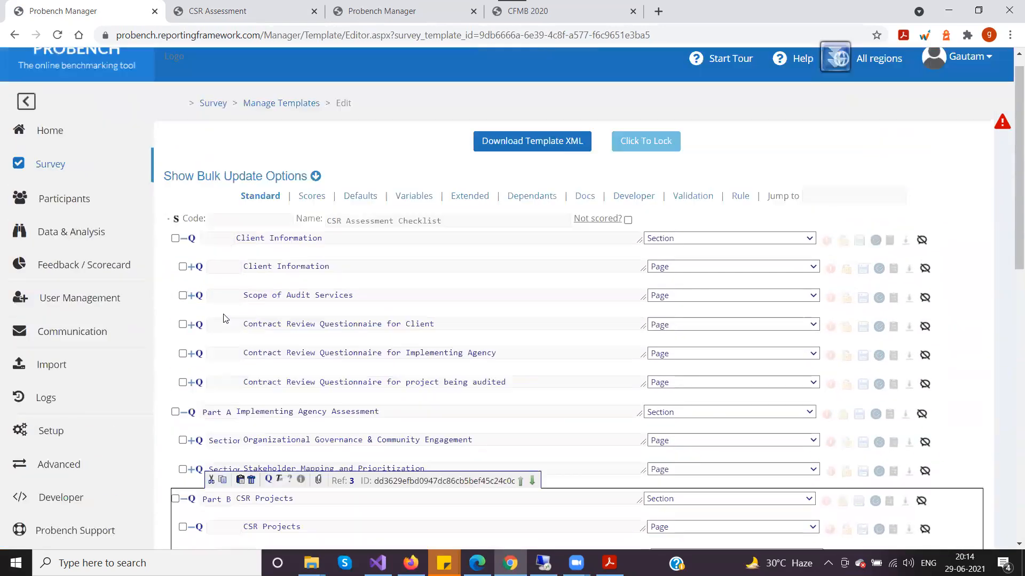
scroll(242, 219, "down", 6)
scroll(242, 219, "up", 5)
scroll(249, 216, "down", 6)
scroll(249, 208, "up", 3)
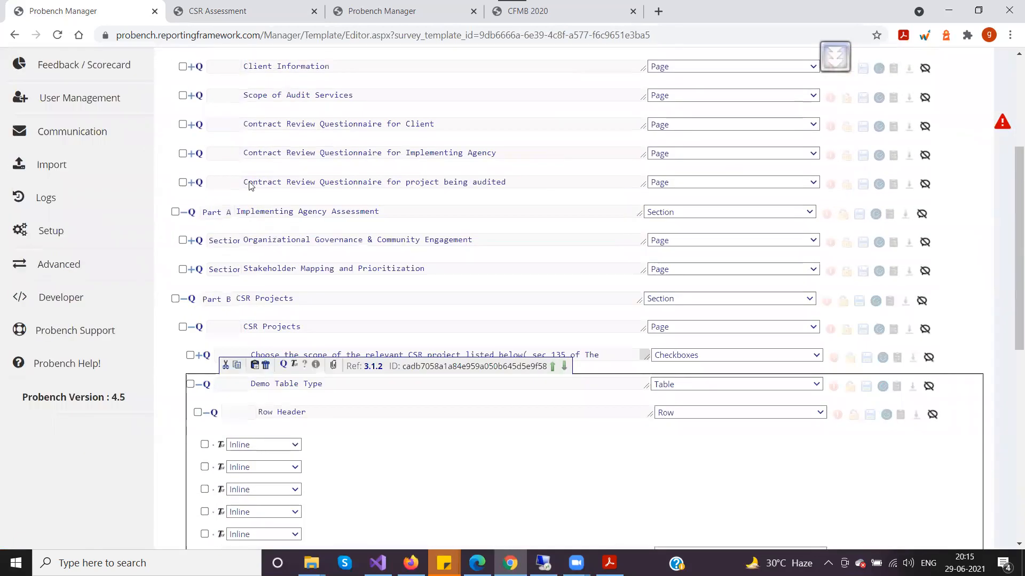
left_click(234, 12)
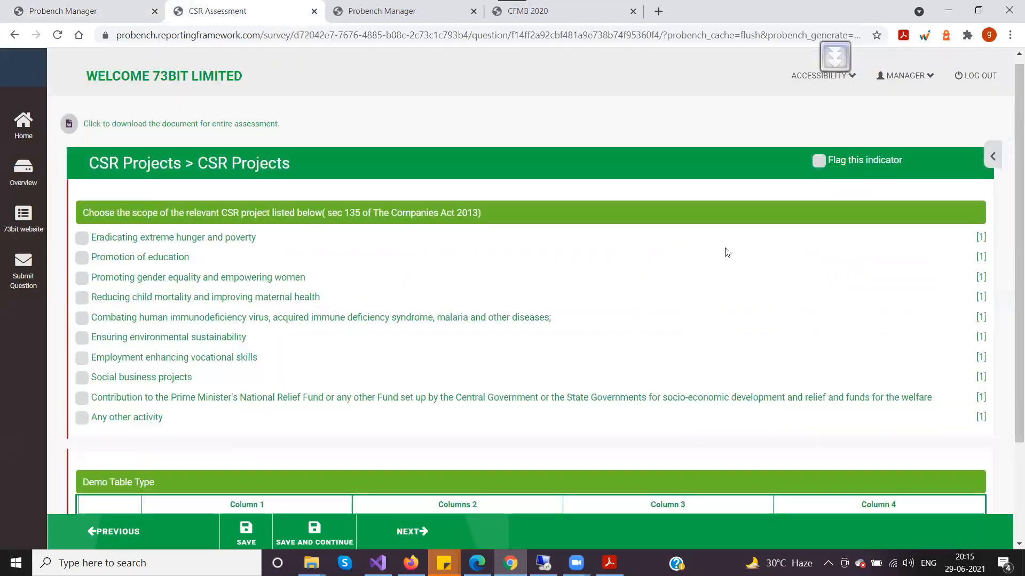
left_click(903, 83)
left_click(833, 141)
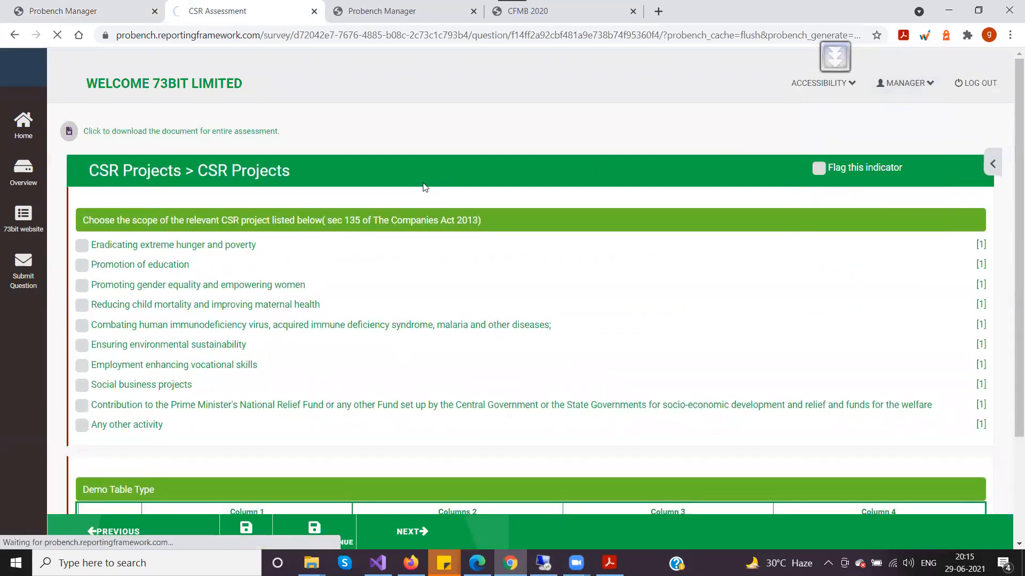
scroll(422, 240, "down", 3)
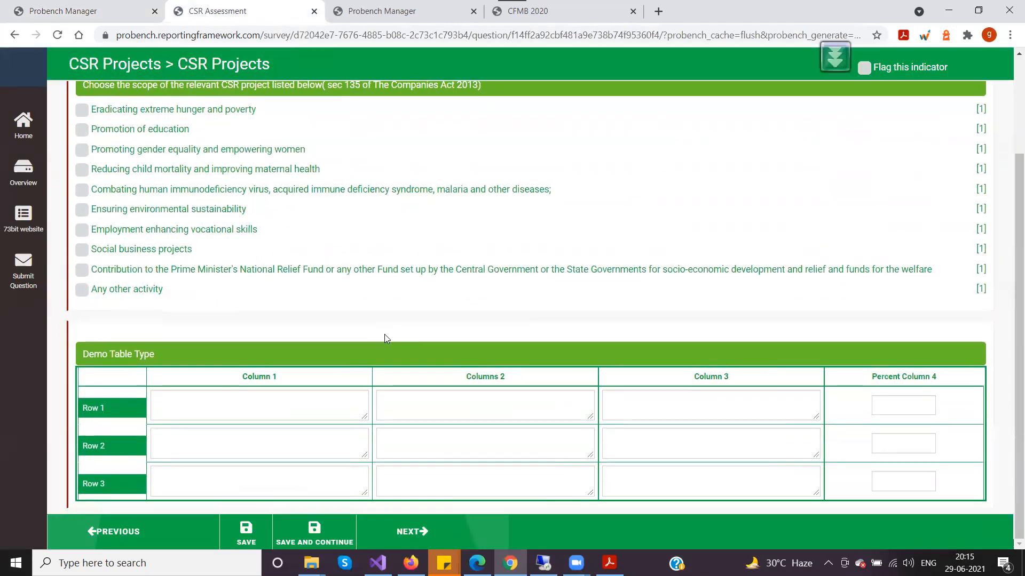
Test Row 1's Percent Column 4 cell with the value 1000, and correct the entry to 100.
left_click(890, 415)
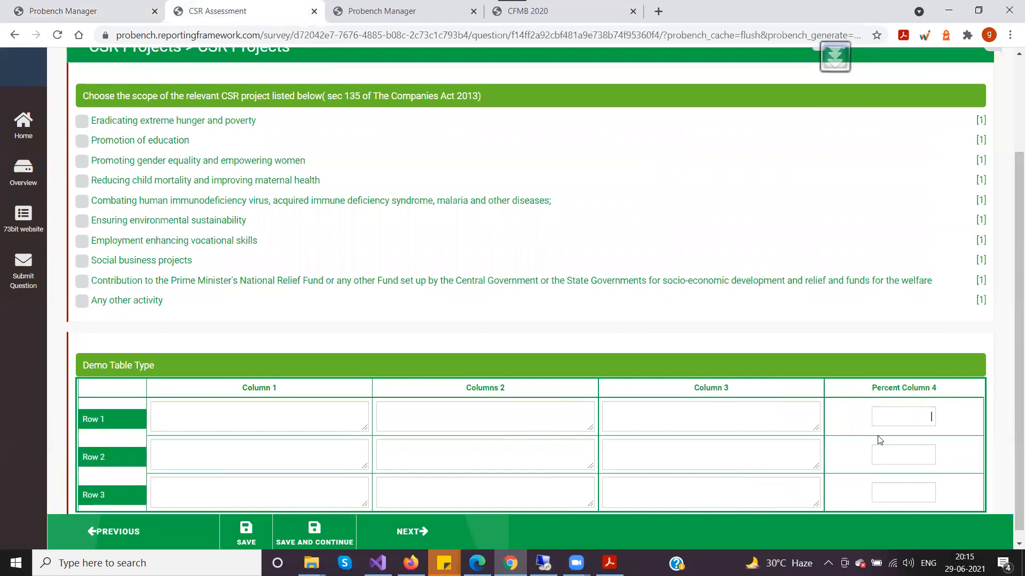
type("1000")
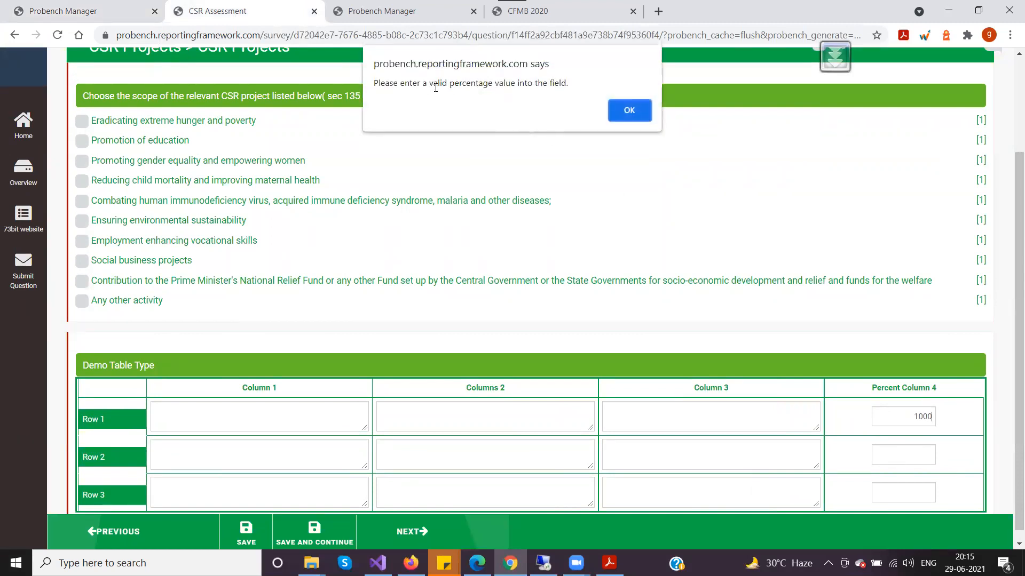
left_click(643, 111)
key("BackSpace")
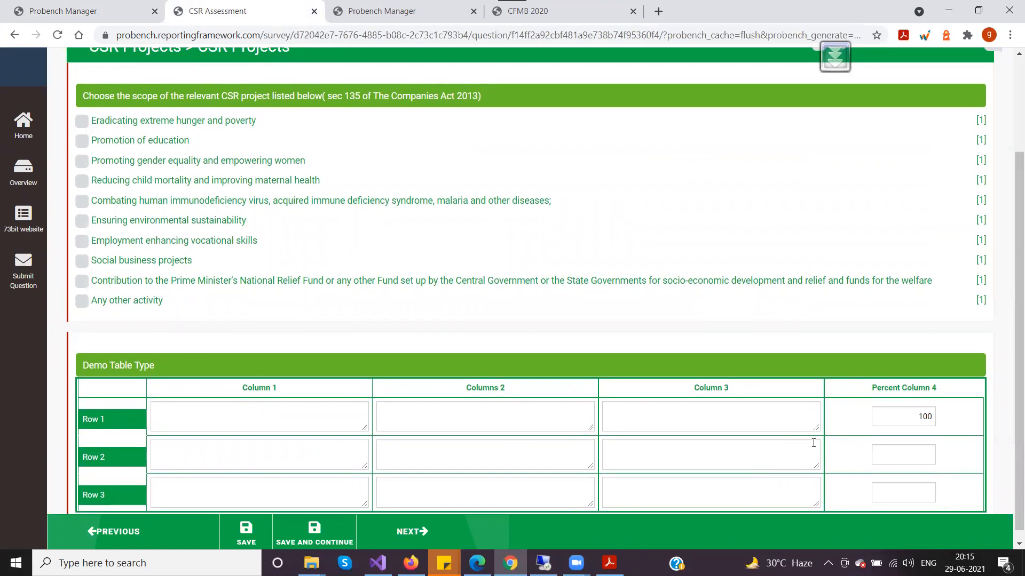
Examine the fiber uptake and priority status table in the CFMB 2020 survey, and return to the CSR Assessment survey.
left_click(542, 16)
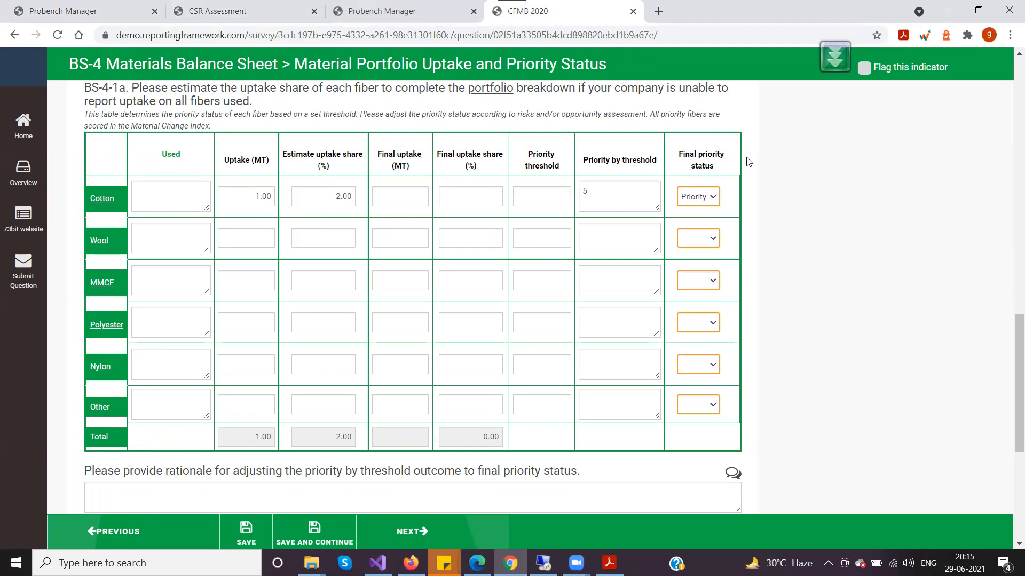
left_click(238, 8)
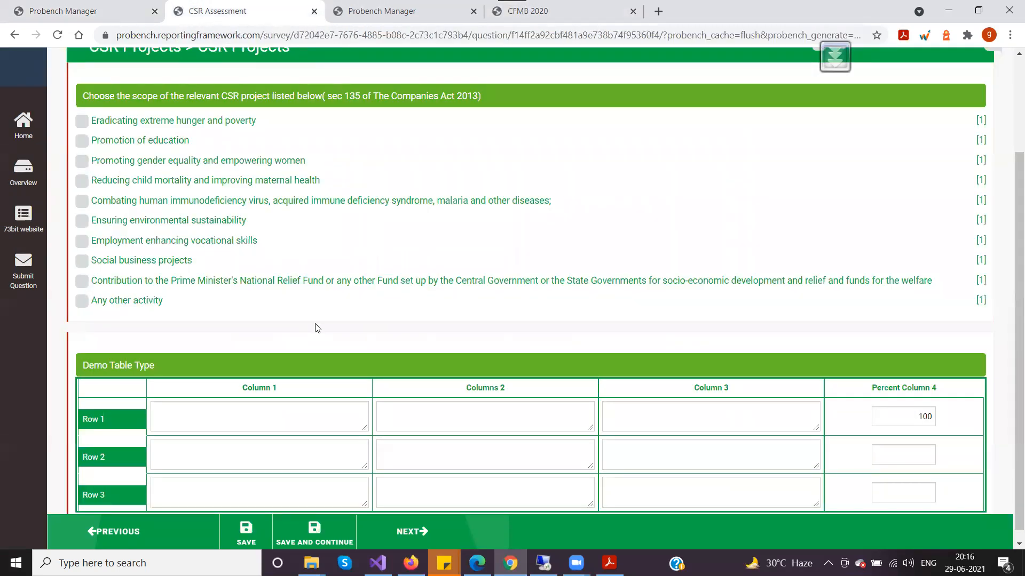
Return to the CSR Assessment Checklist template, review the row cells of Demo Table Type, and collapse Row 1 and Row 2.
left_click(79, 12)
scroll(222, 320, "down", 5)
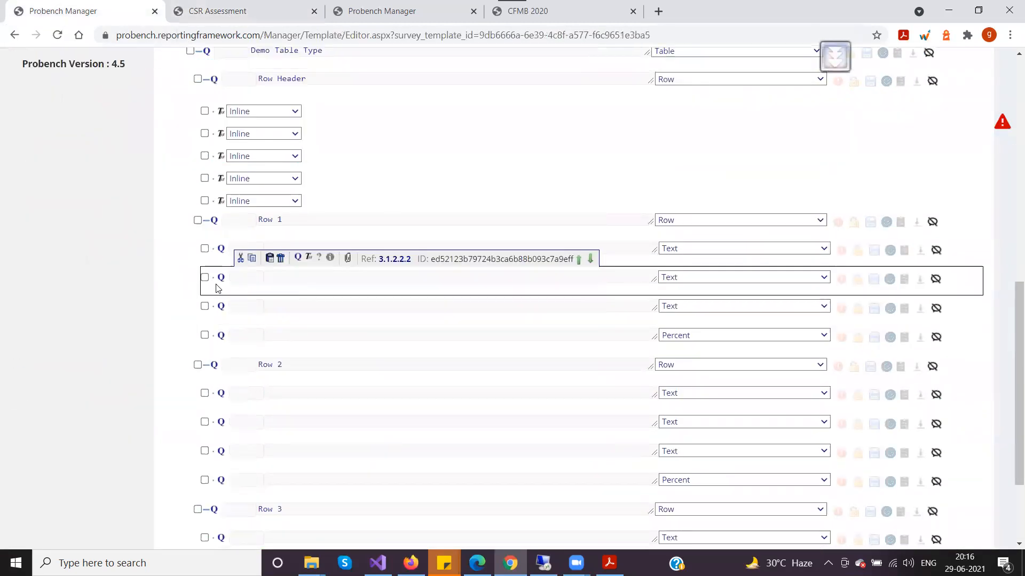
scroll(218, 288, "down", 1)
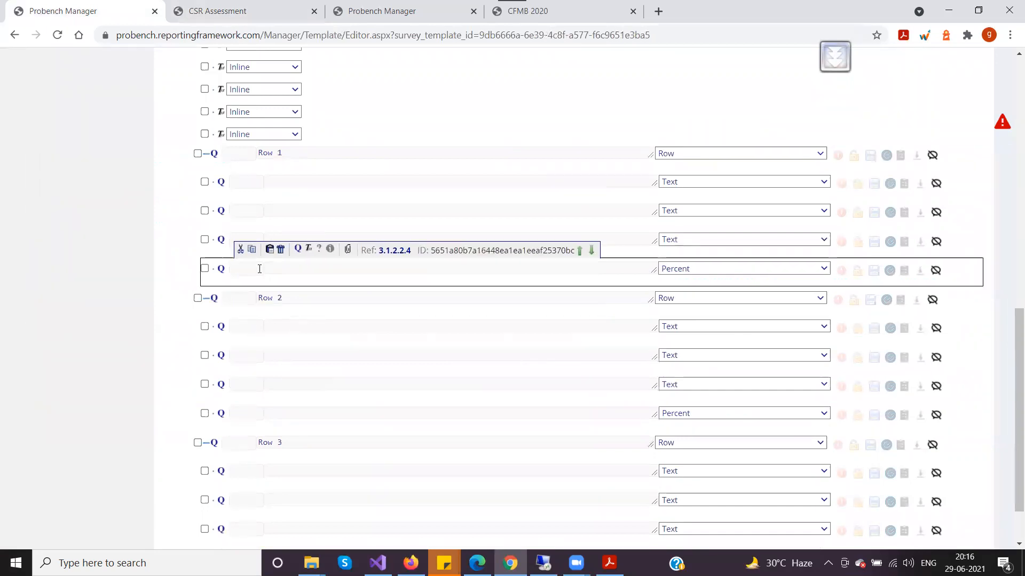
scroll(203, 246, "up", 1)
left_click(207, 220)
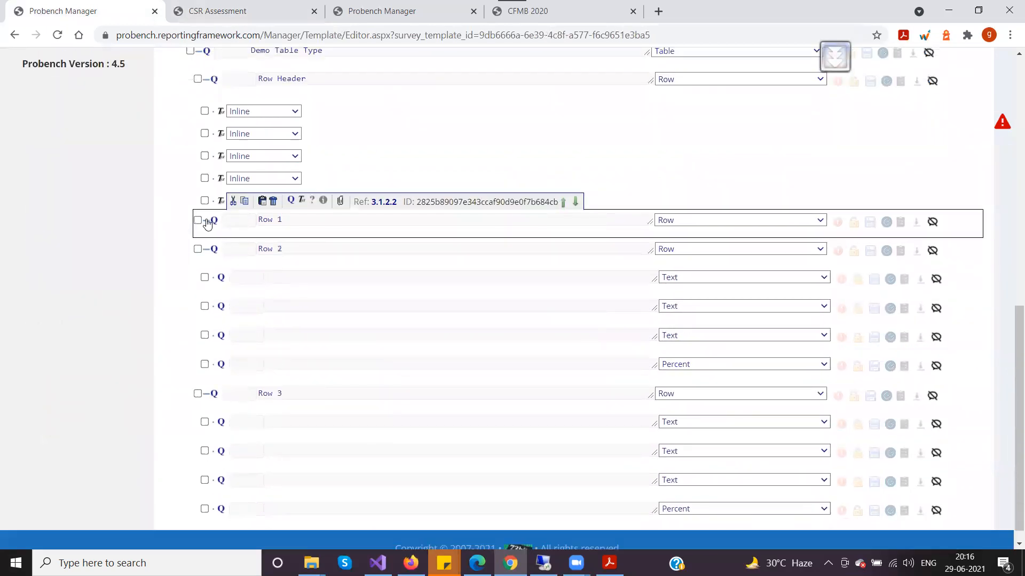
left_click(206, 249)
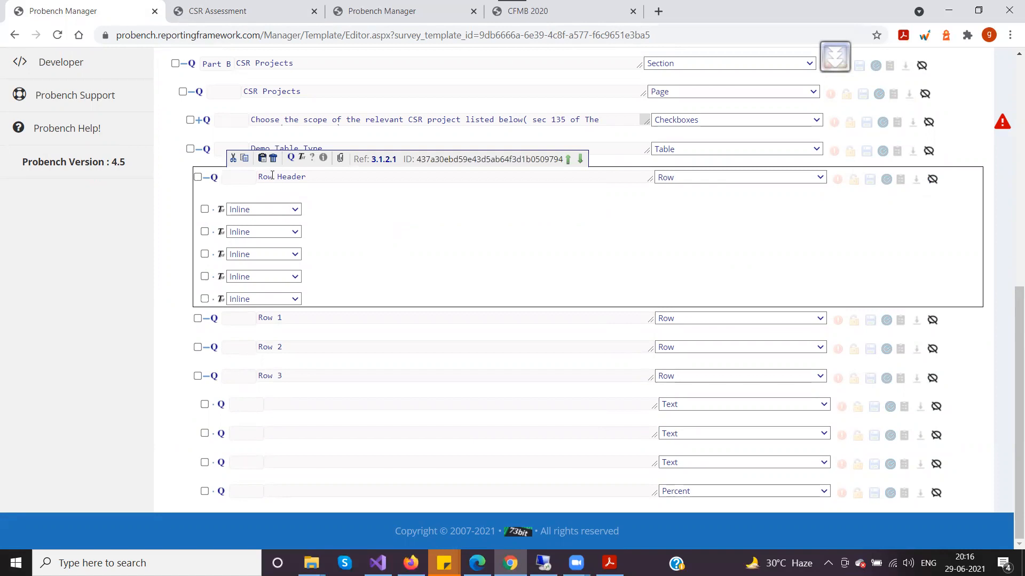
Switch to the CSR Assessment survey and examine the first three column headers of the Demo Table Type table.
left_click(242, 17)
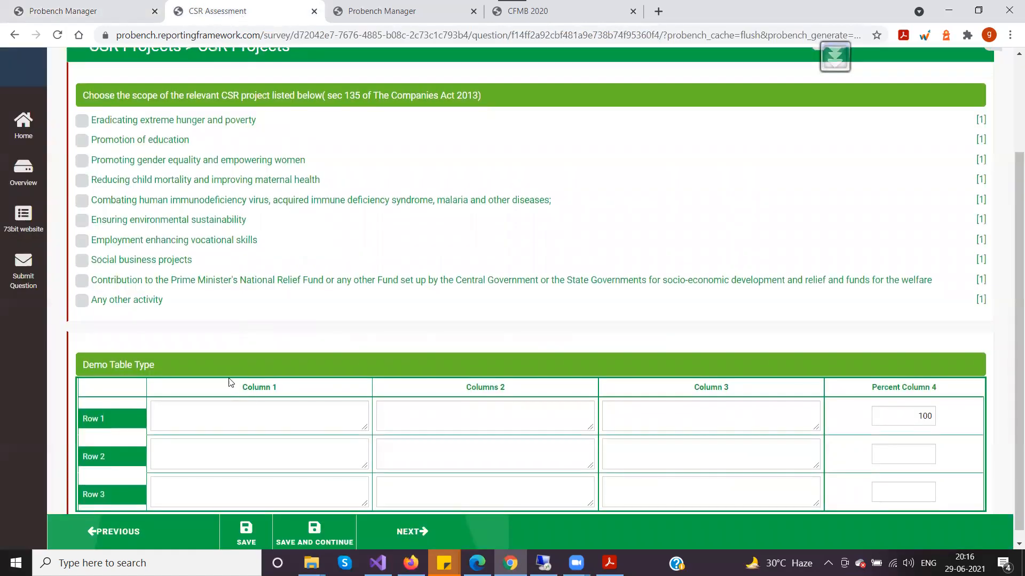
left_click_drag(244, 388, 287, 390)
left_click_drag(451, 392, 553, 398)
left_click_drag(717, 388, 726, 392)
Open the first inline text of Row Header in the template and compare it with the table's corner header cell in the survey.
left_click(106, 19)
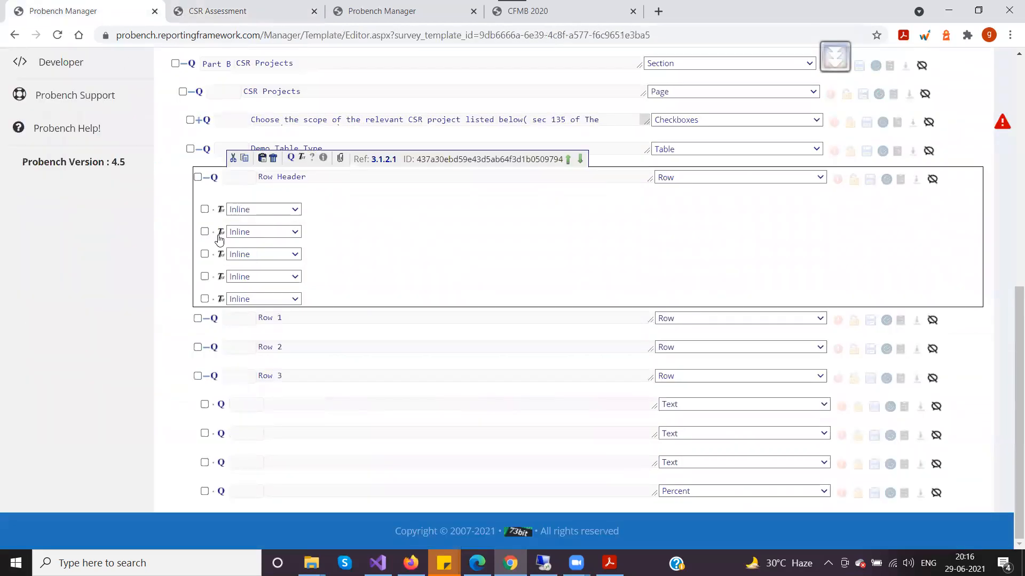
mouse_move(219, 211)
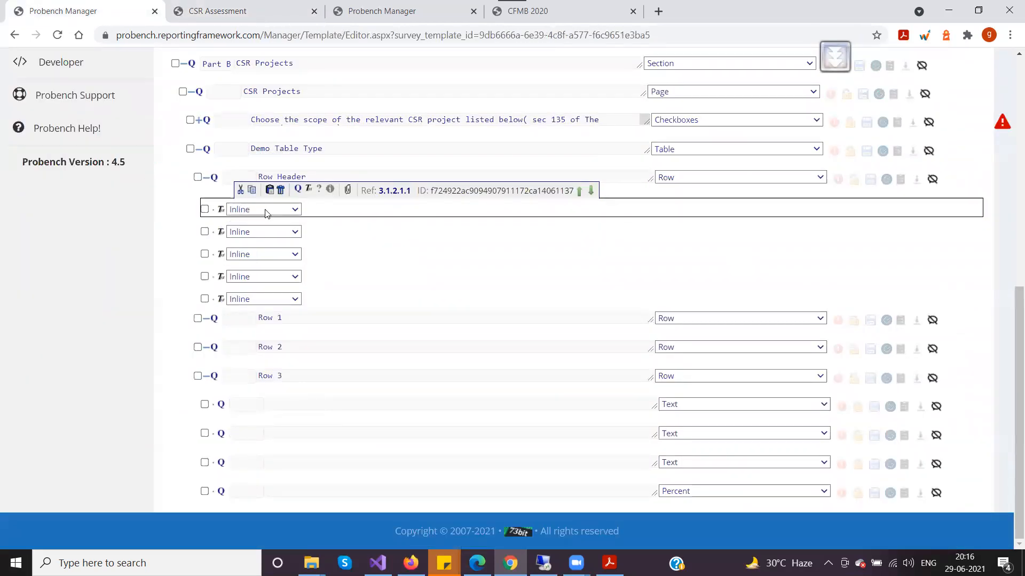
left_click(215, 214)
left_click(258, 216)
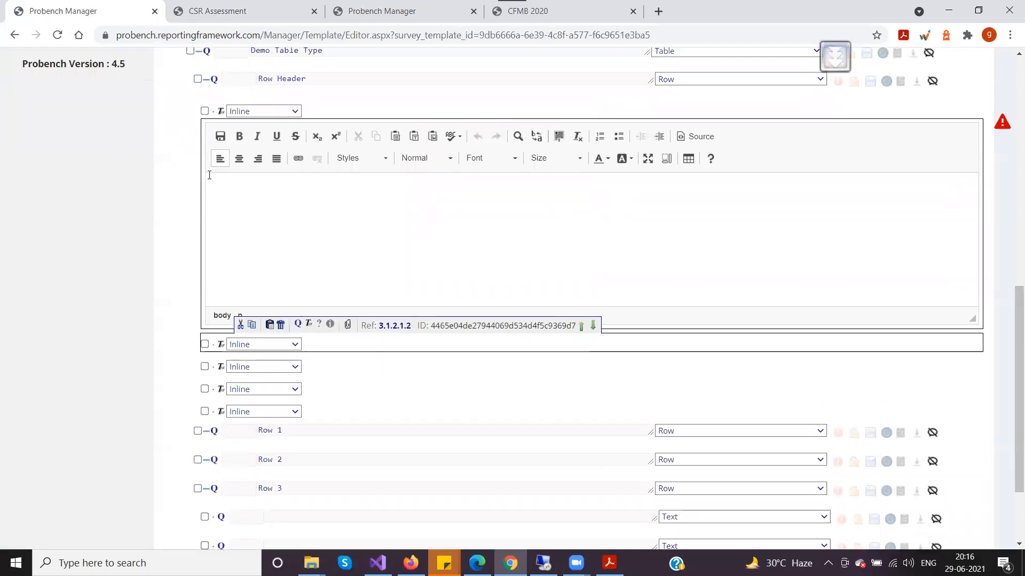
left_click(222, 16)
left_click(99, 393)
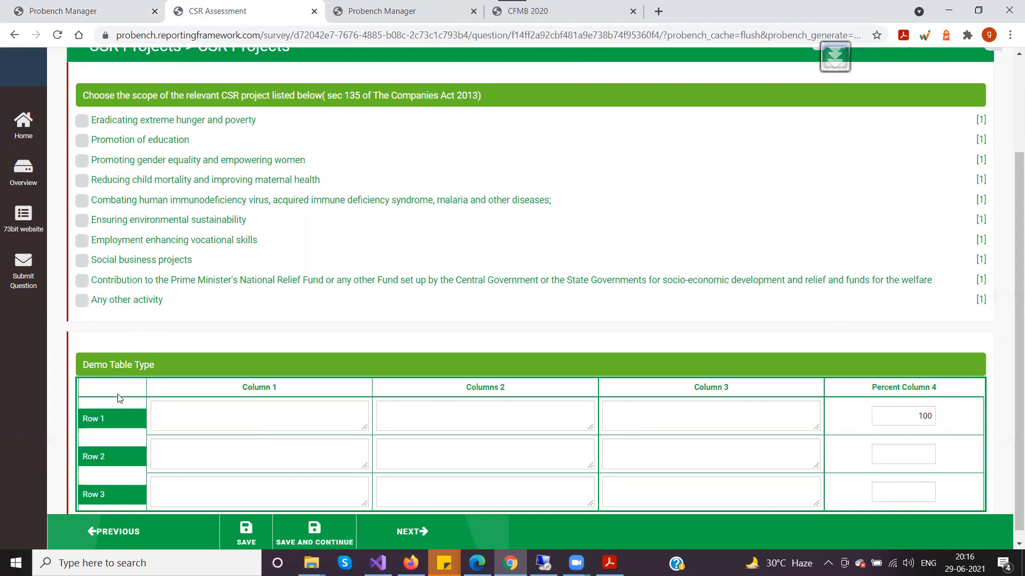
Open the second inline text of Row Header in the template and compare it with the four column headers in the survey.
left_click(73, 12)
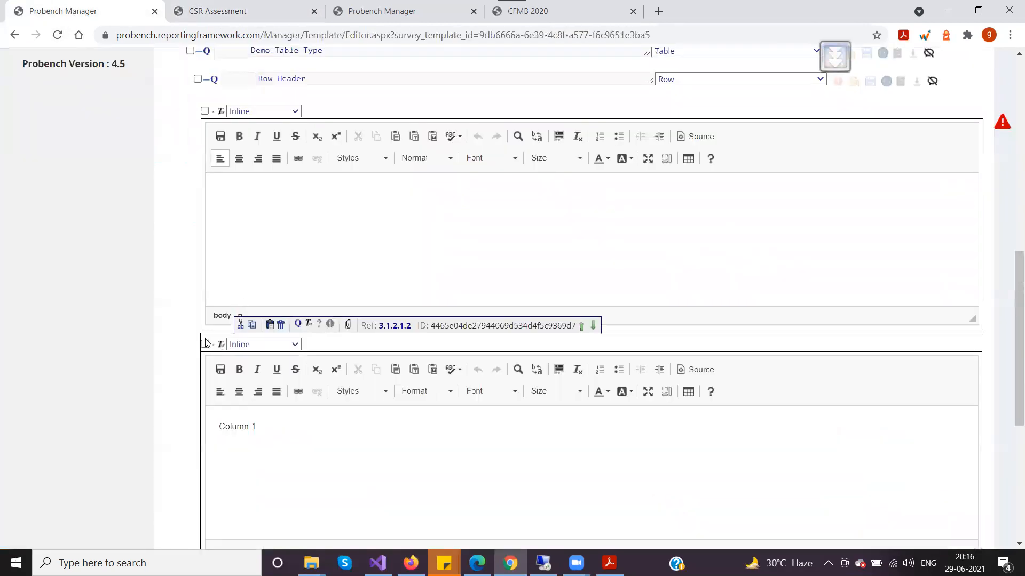
left_click_drag(267, 424, 197, 425)
left_click(219, 12)
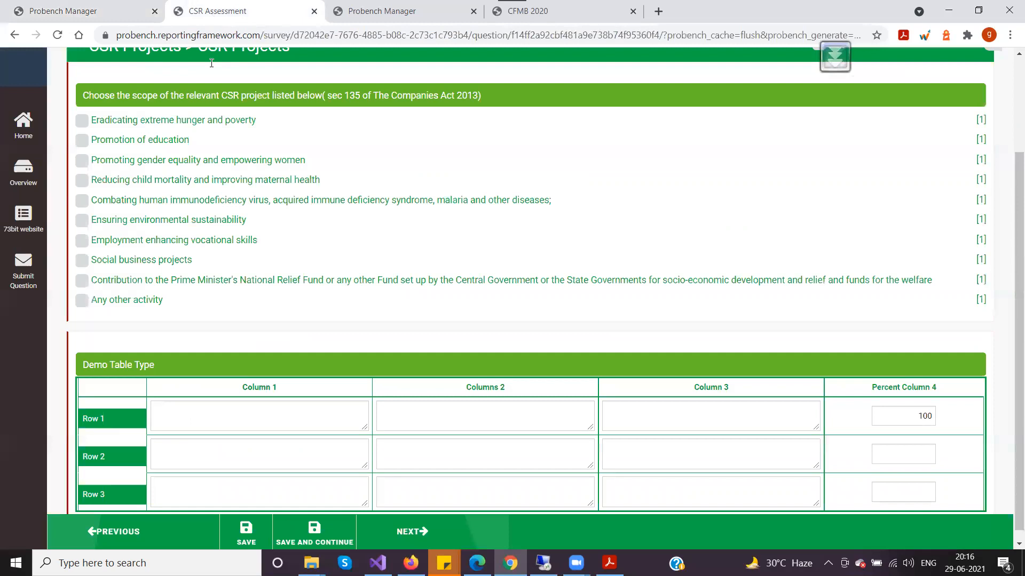
triple_click(260, 388)
triple_click(464, 389)
triple_click(710, 388)
triple_click(875, 388)
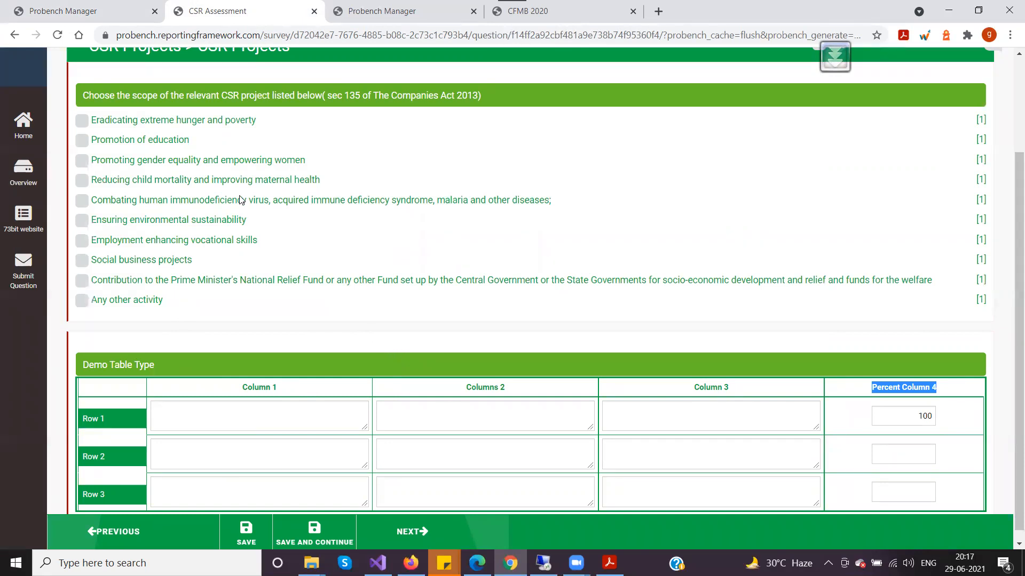
Close the content editors of Row Header's first two inline texts in the template, and switch back to the CSR Assessment survey.
left_click(85, 11)
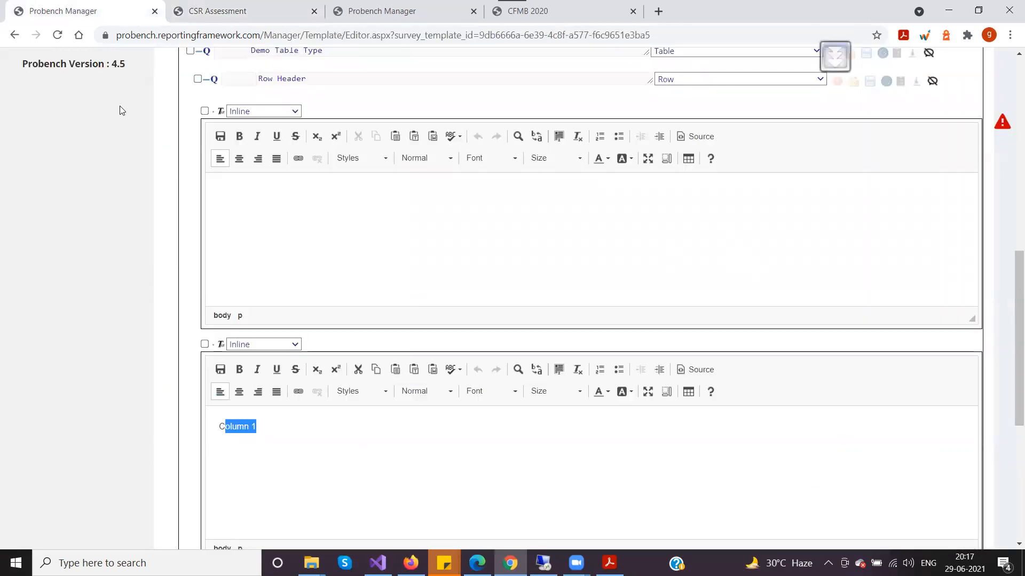
left_click(219, 112)
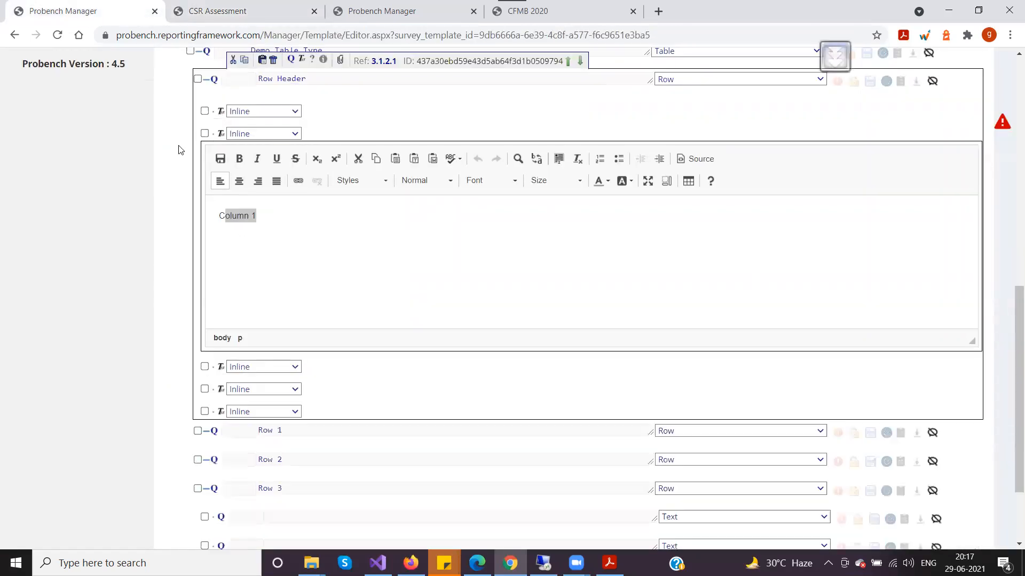
left_click(220, 133)
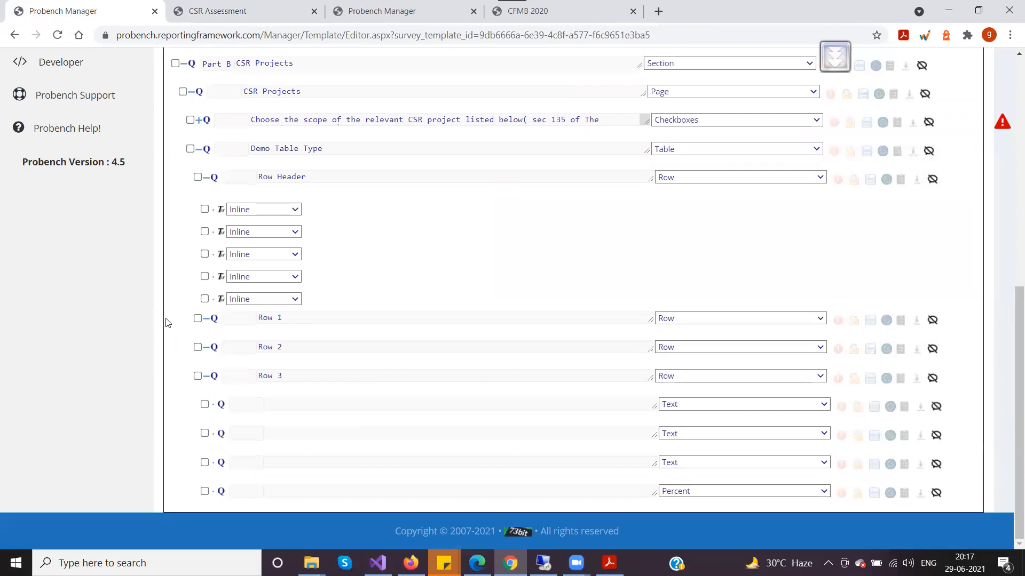
left_click(235, 14)
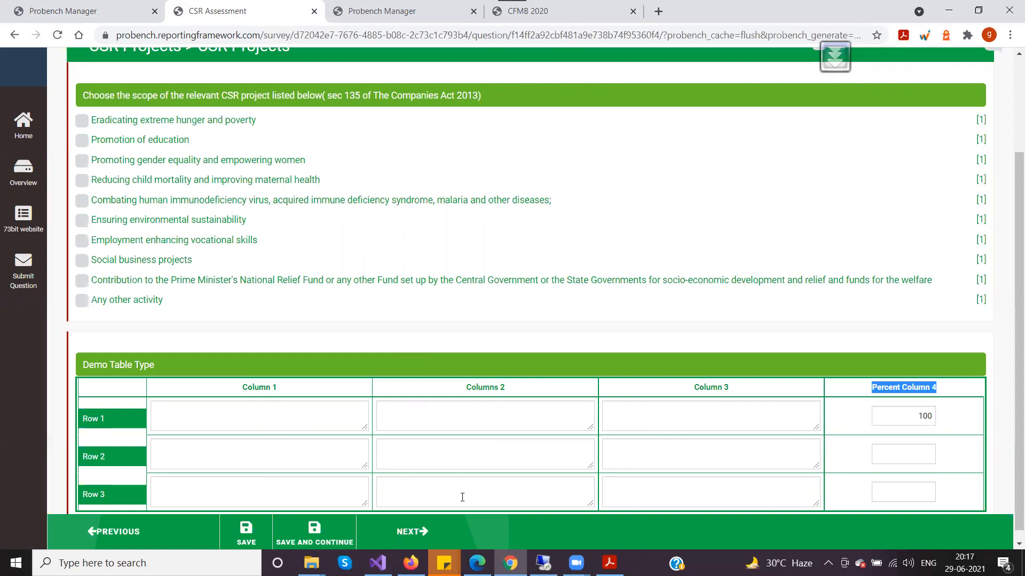
Switch to the template editor, expand Row 1 of Demo Table Type and set its first column question's type to Radio.
left_click(86, 10)
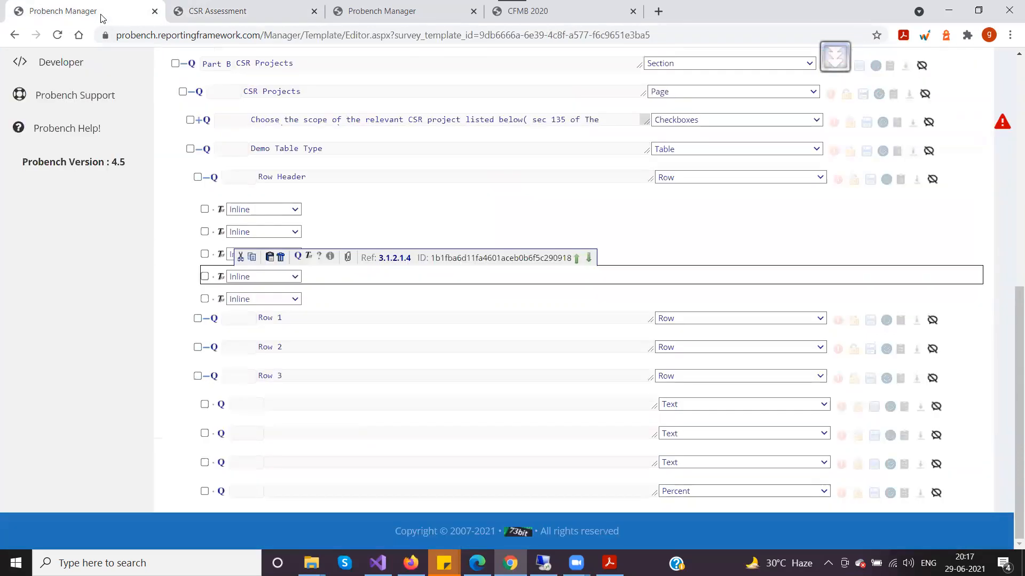
left_click(205, 320)
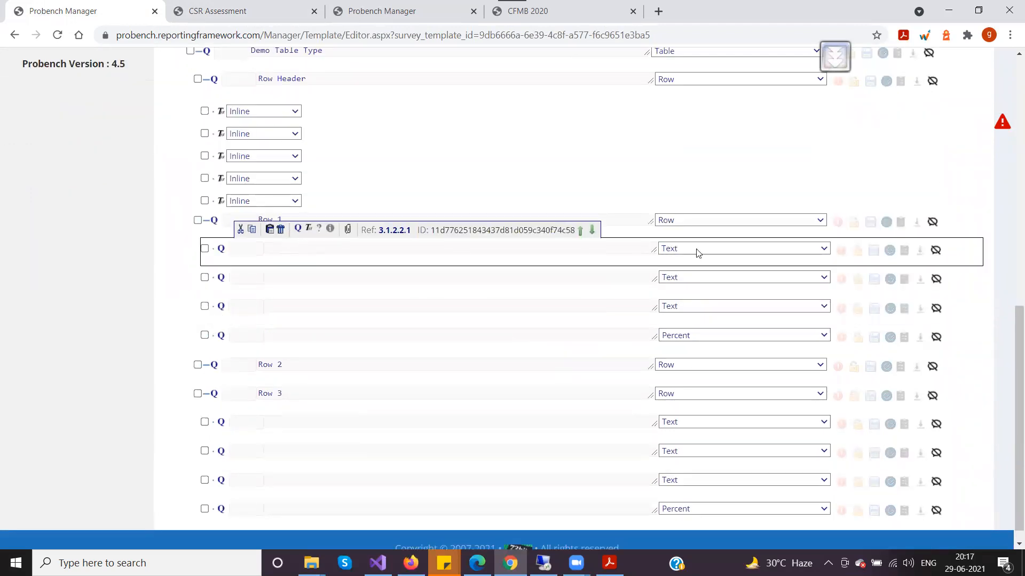
left_click(673, 249)
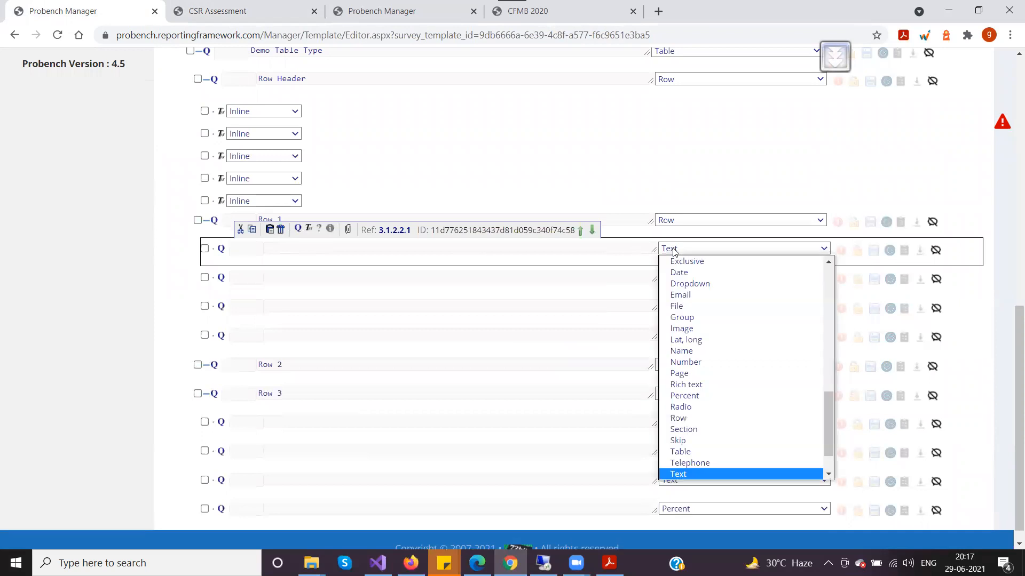
left_click(687, 407)
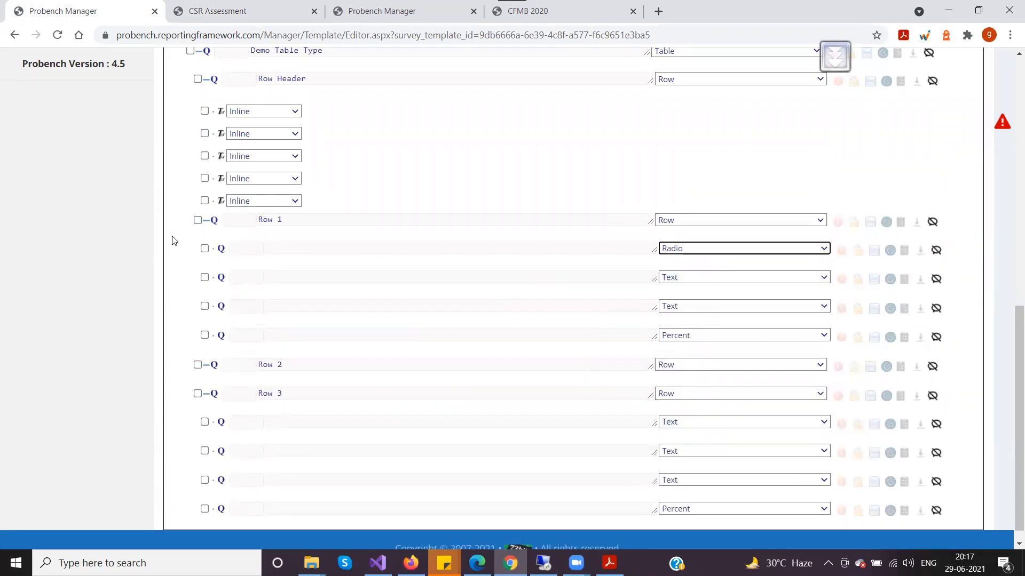
Add two sub-questions under Row 1's Radio question and name them Choice 1 and Choice 2.
left_click(297, 229)
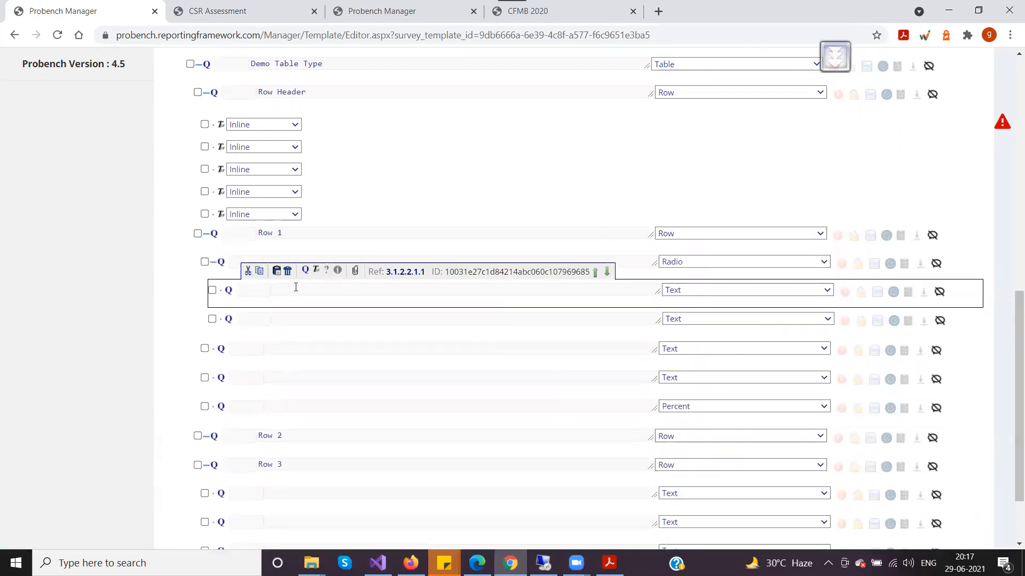
left_click(294, 289)
type("Choice 1")
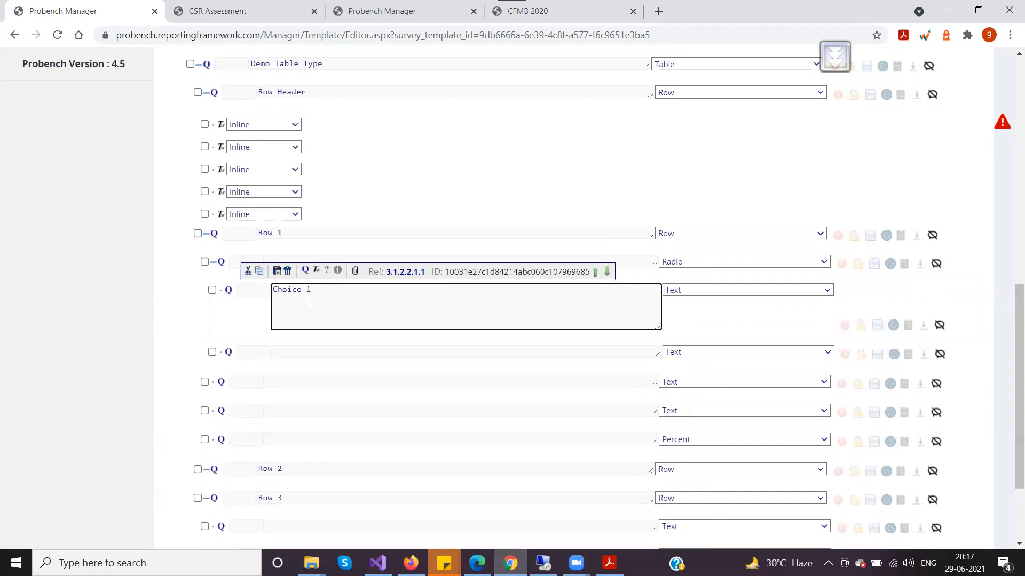
left_click(289, 351)
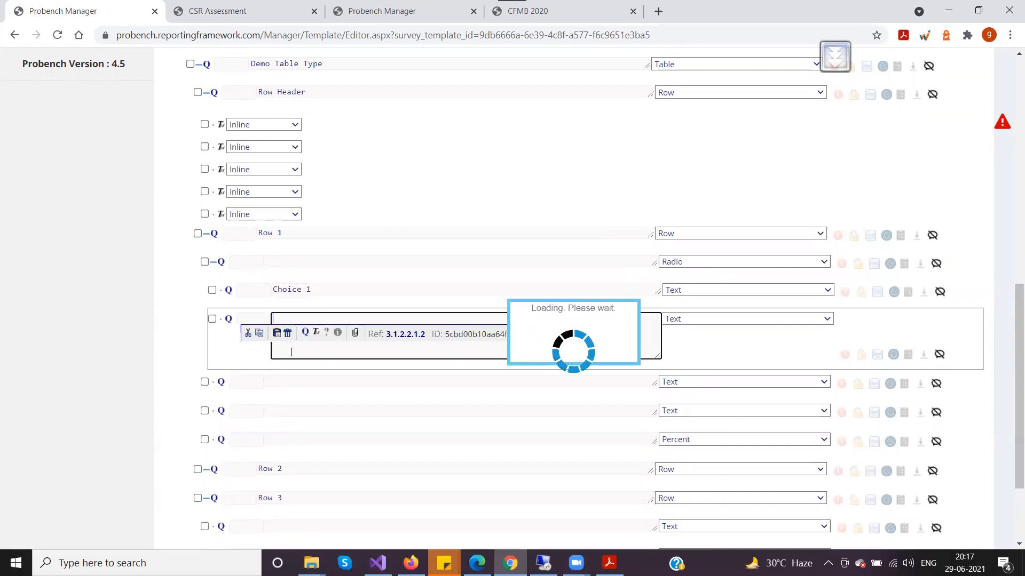
type("Choic")
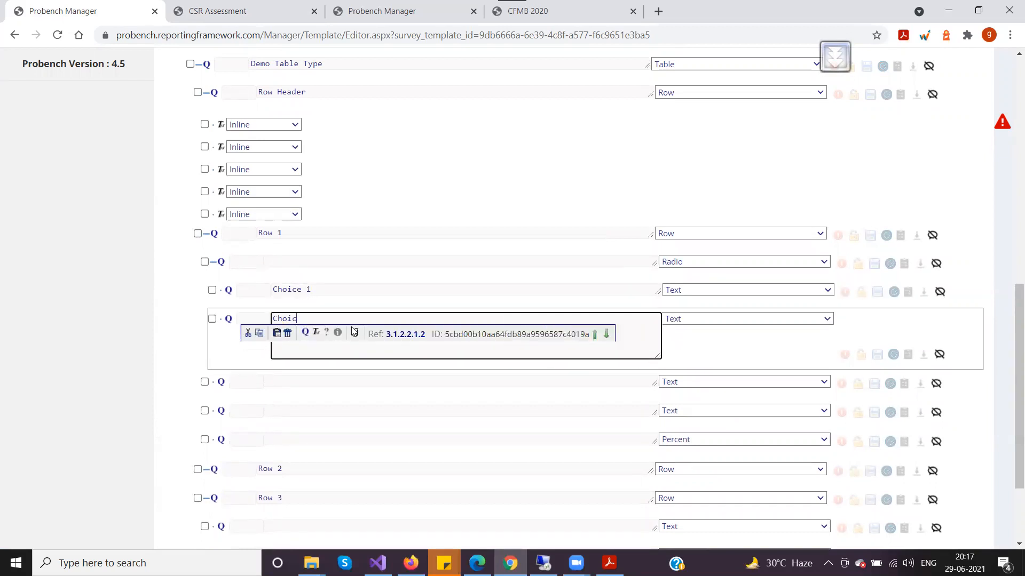
type("e 2")
left_click(469, 282)
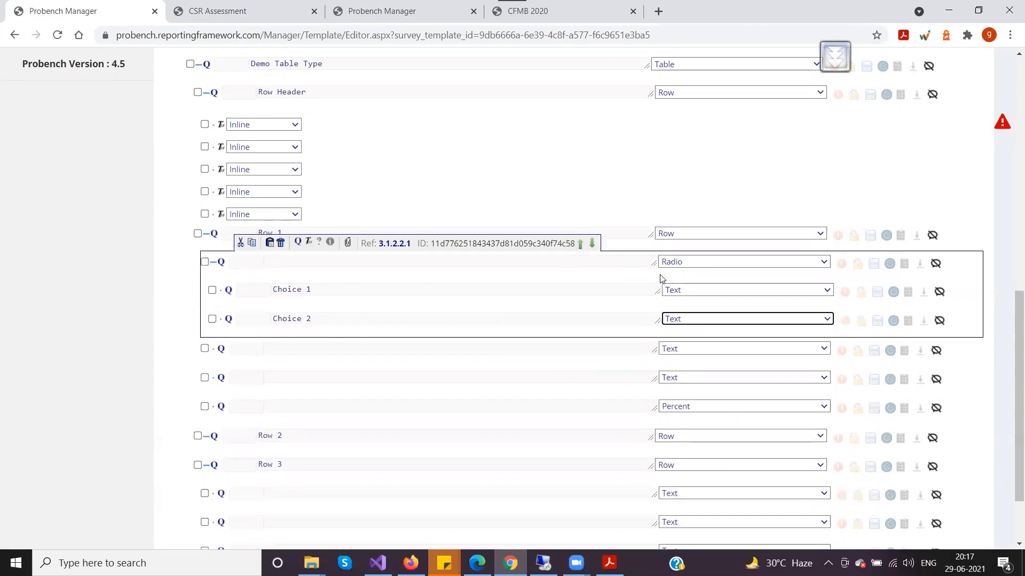
Set the type of both Choice 1 and Choice 2 under Row 1's Radio question to Choice.
left_click(747, 290)
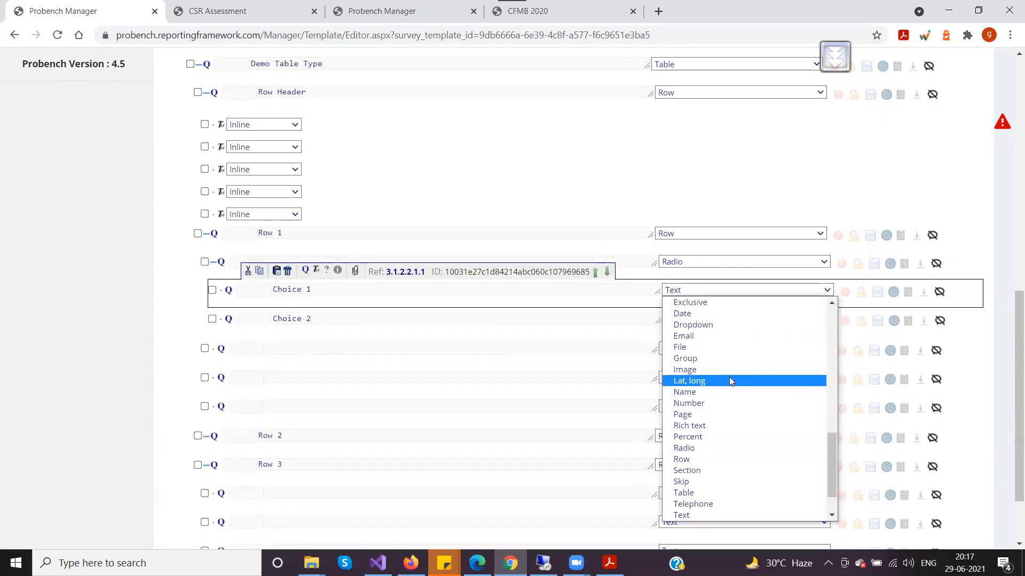
scroll(716, 427, "up", 5)
scroll(715, 427, "up", 5)
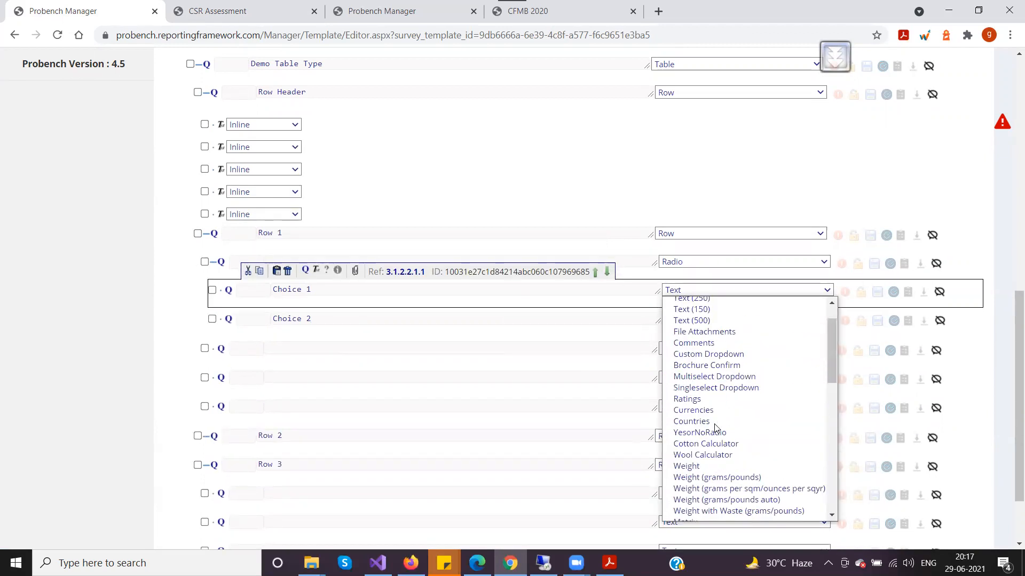
scroll(711, 405, "down", 10)
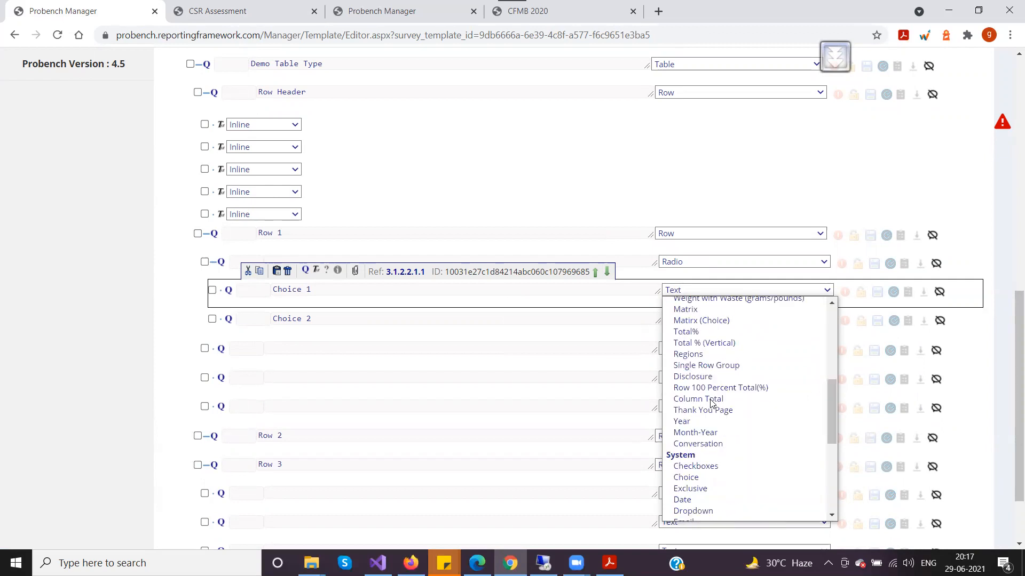
left_click(698, 327)
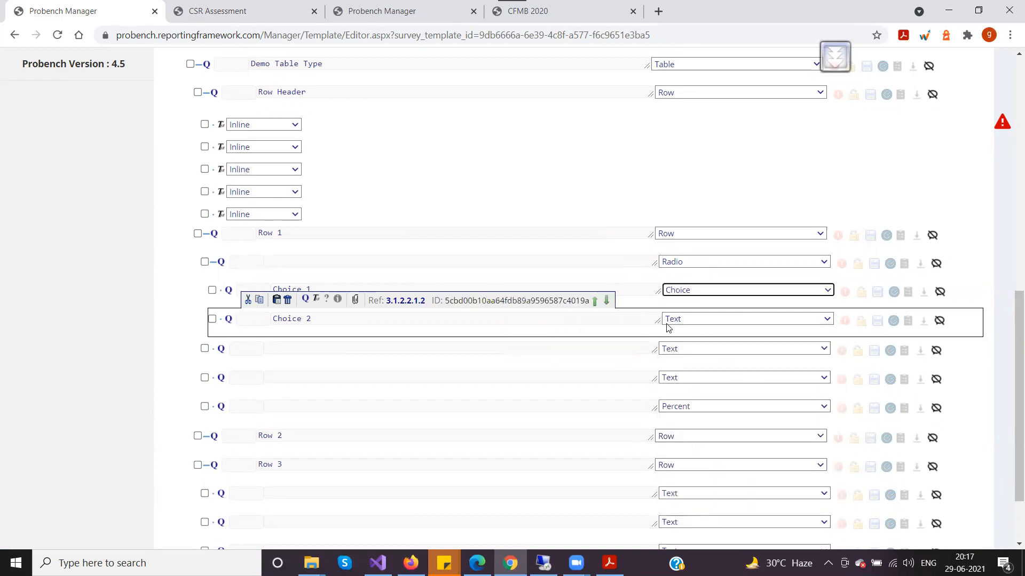
left_click(670, 320)
scroll(688, 230, "up", 5)
scroll(689, 231, "down", 3)
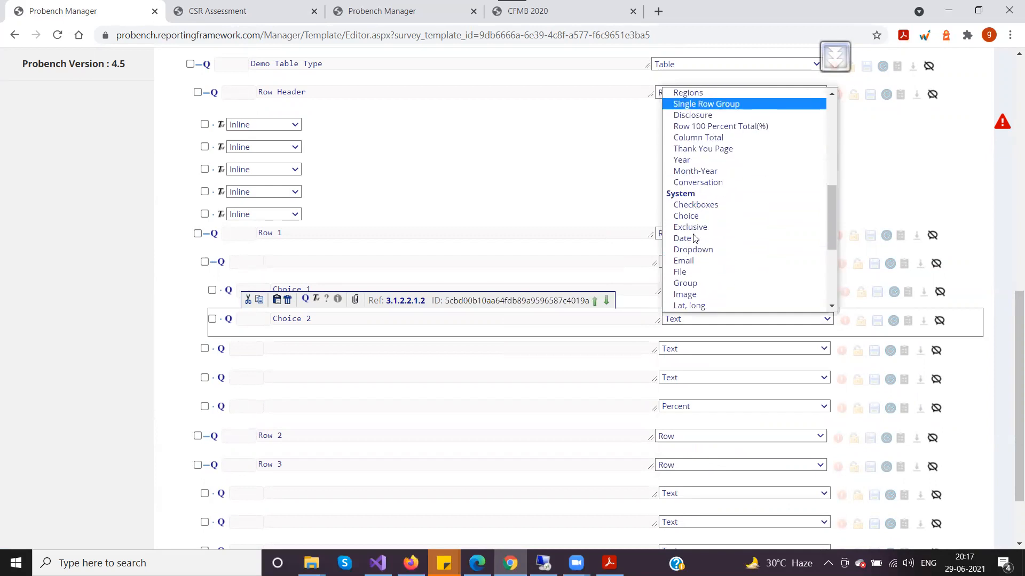
left_click(691, 213)
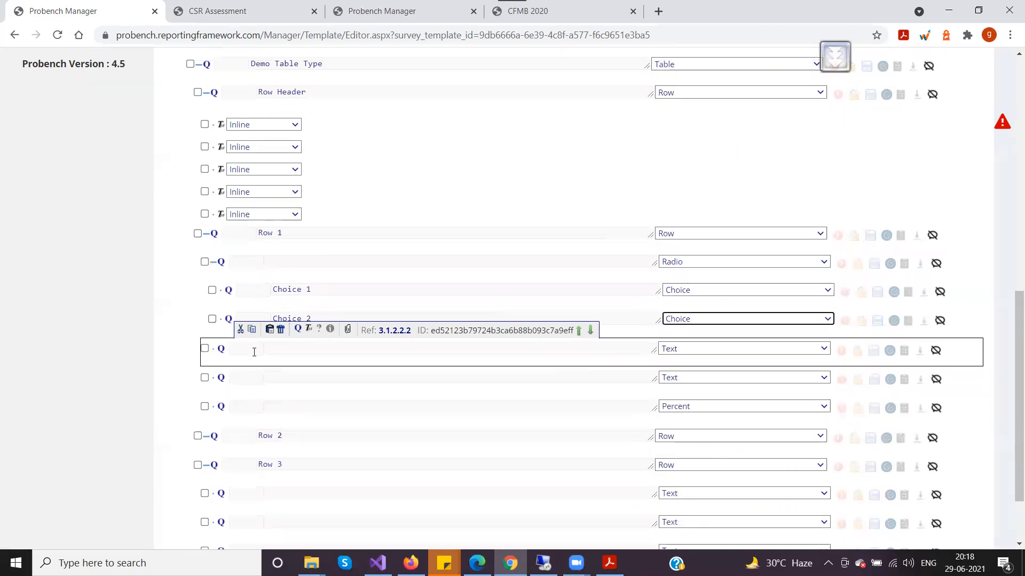
Collapse Row 1's Radio question and set the type of the row's second column question to Checkboxes.
left_click(671, 350)
left_click(213, 262)
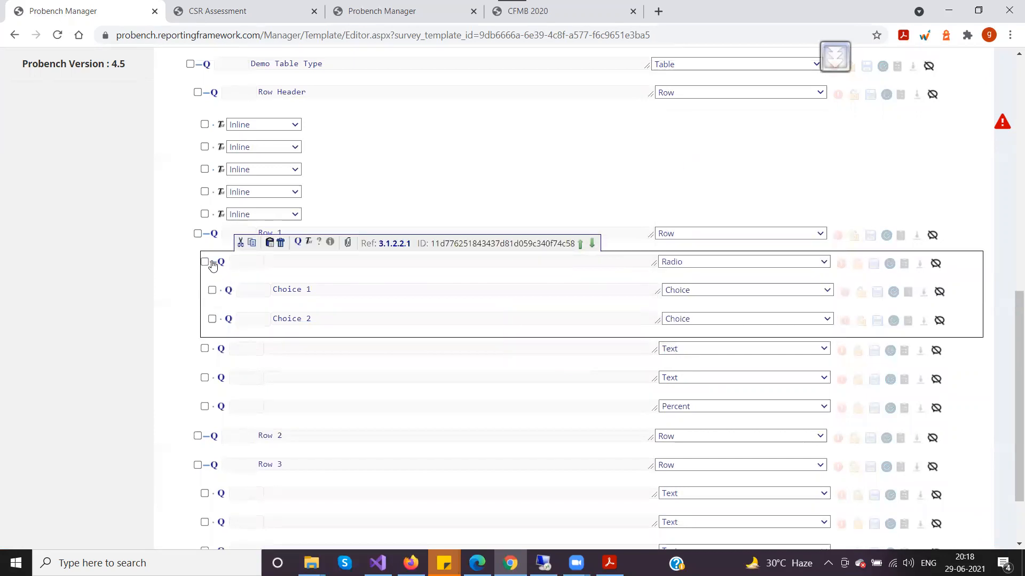
left_click(213, 262)
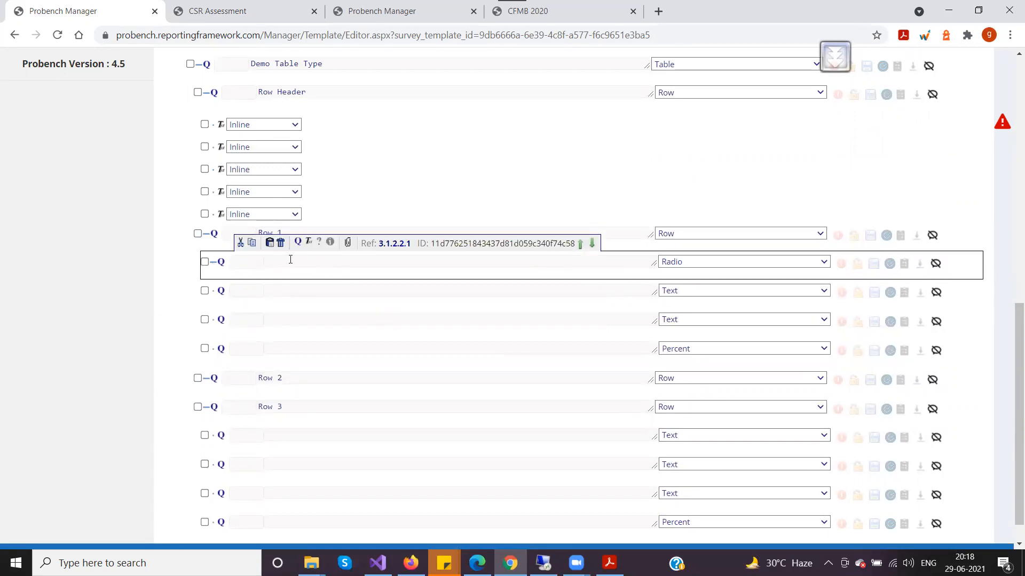
left_click(667, 291)
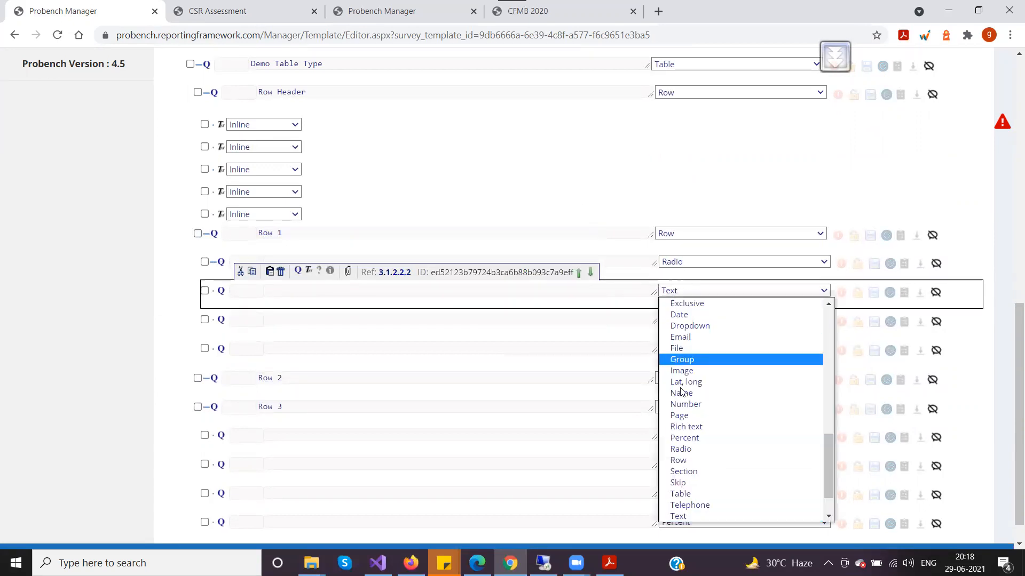
scroll(721, 433, "up", 3)
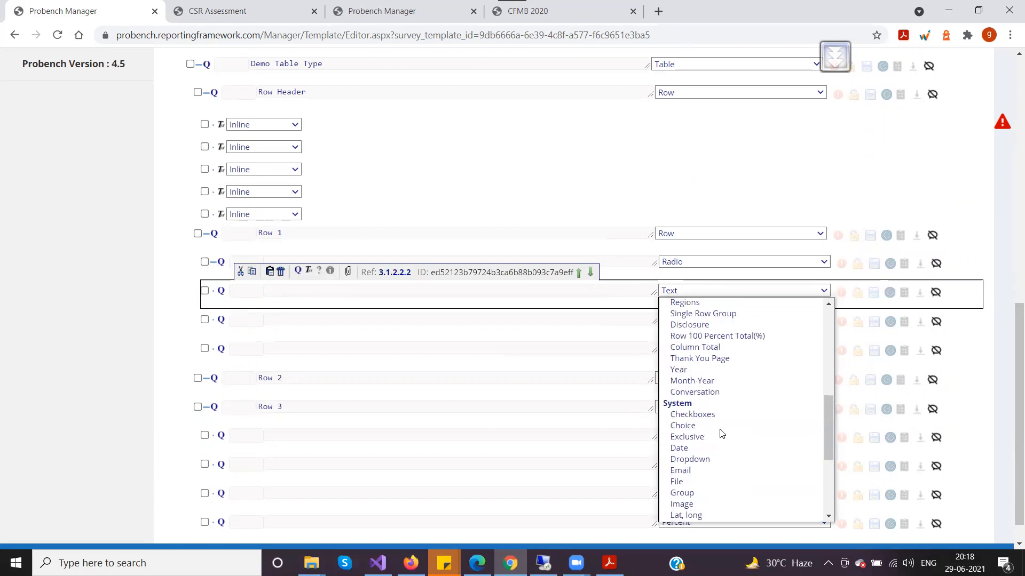
left_click(694, 414)
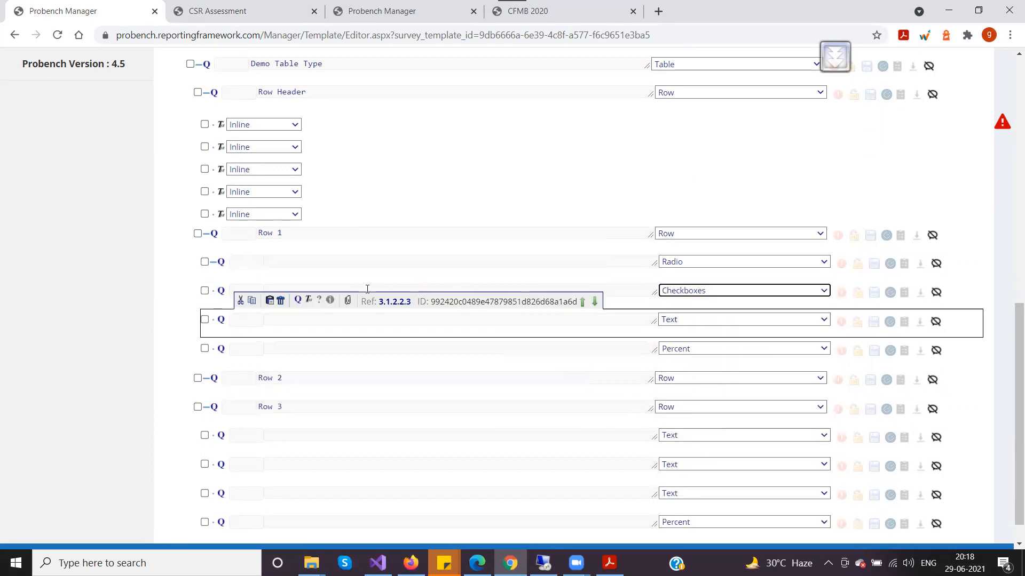
Add two sub-questions under Row 1's Checkboxes question and name them Multiselect Choice 1 and Multiselect Choice 2.
left_click(298, 274)
left_click(298, 271)
left_click(289, 317)
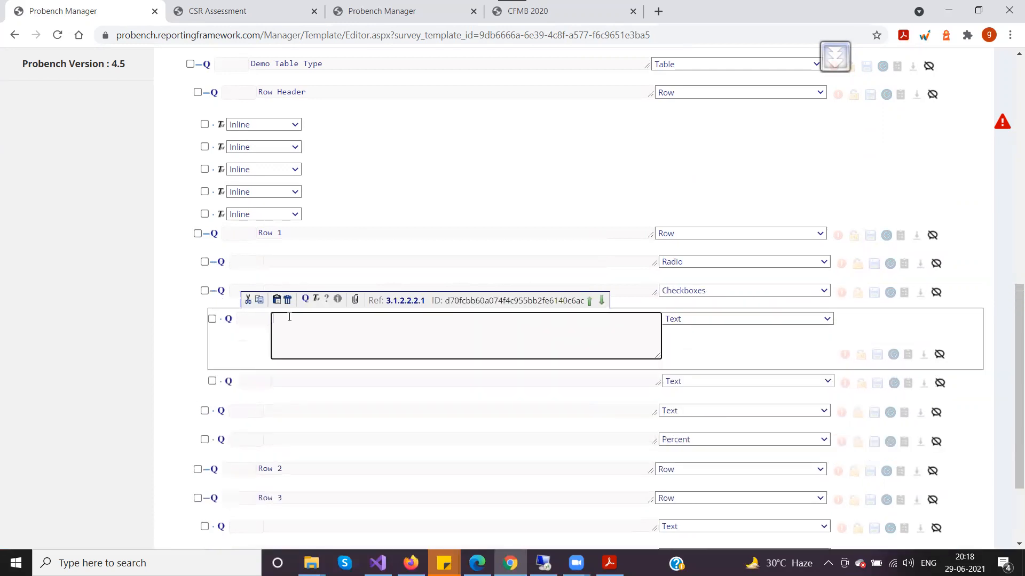
type("Multiselect Choices 1")
left_click(286, 343)
type("Multiselect ")
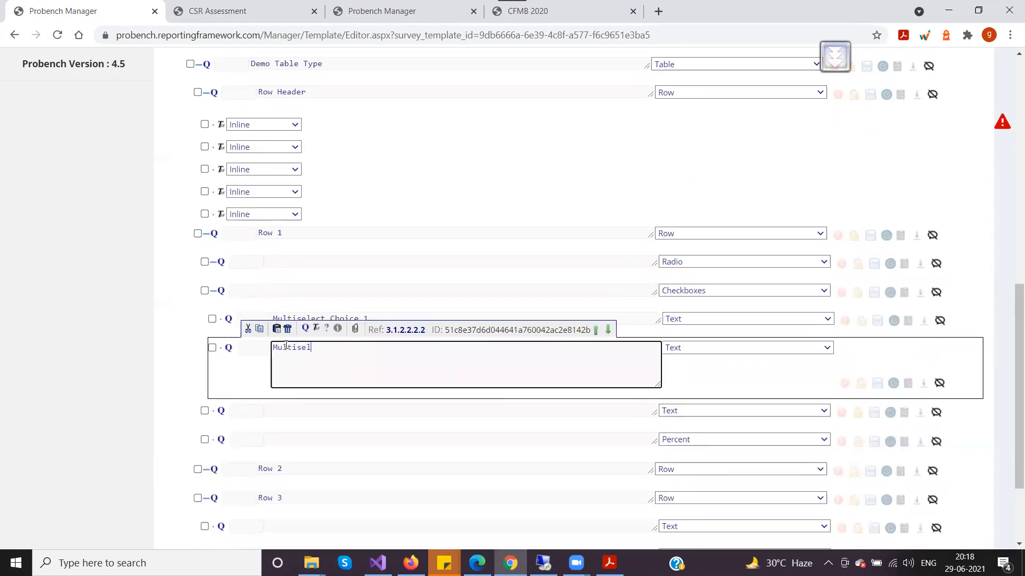
type("Cou")
type("ise")
key("BackSpace")
key("BackSpace")
key("BackSpace")
type("hoice")
key("Tab")
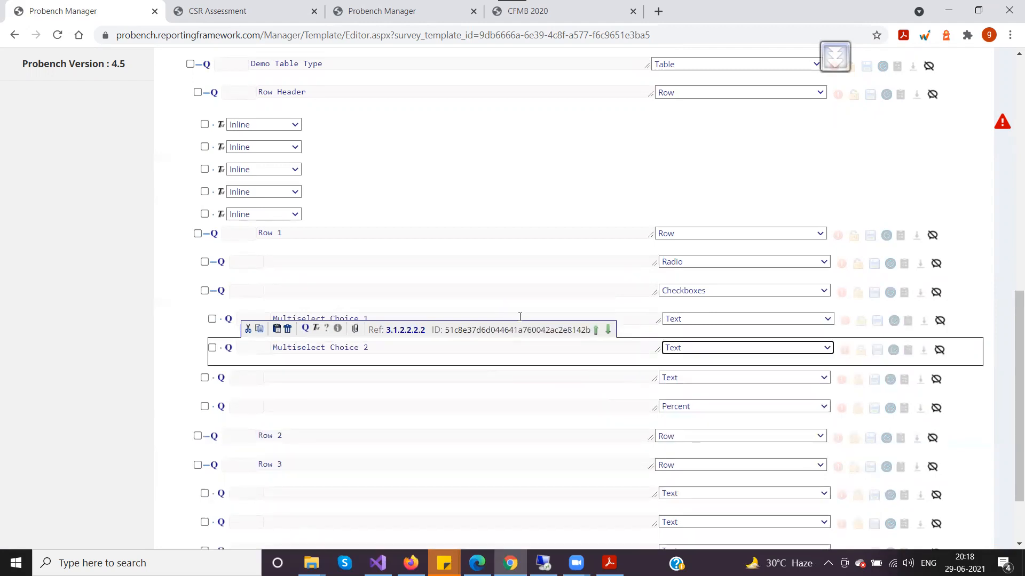
Set the type of both Multiselect Choice 1 and Multiselect Choice 2 to Choice.
left_click(686, 319)
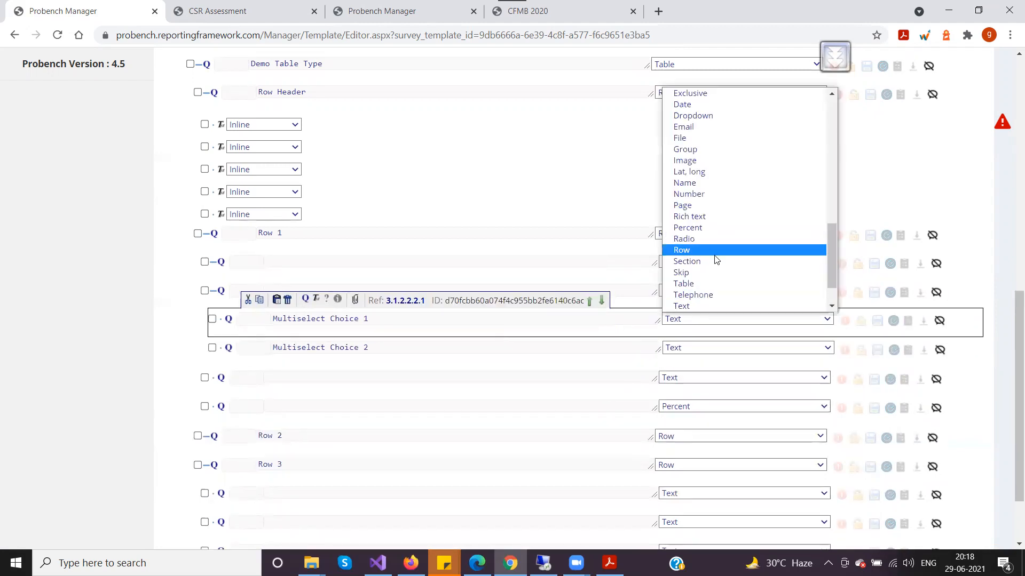
scroll(715, 252, "up", 3)
left_click(696, 204)
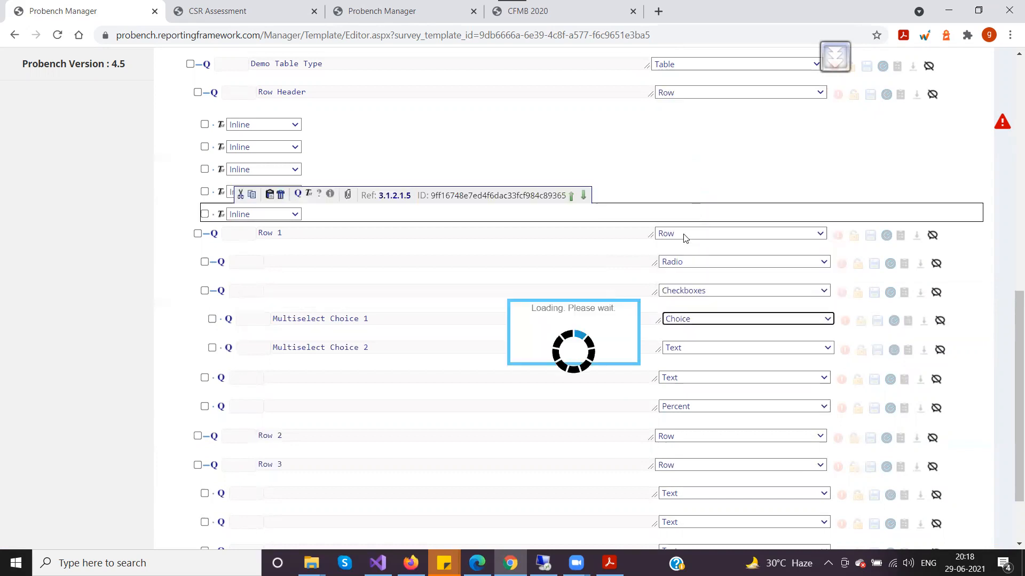
left_click(684, 349)
scroll(701, 224, "down", 1)
scroll(701, 229, "up", 4)
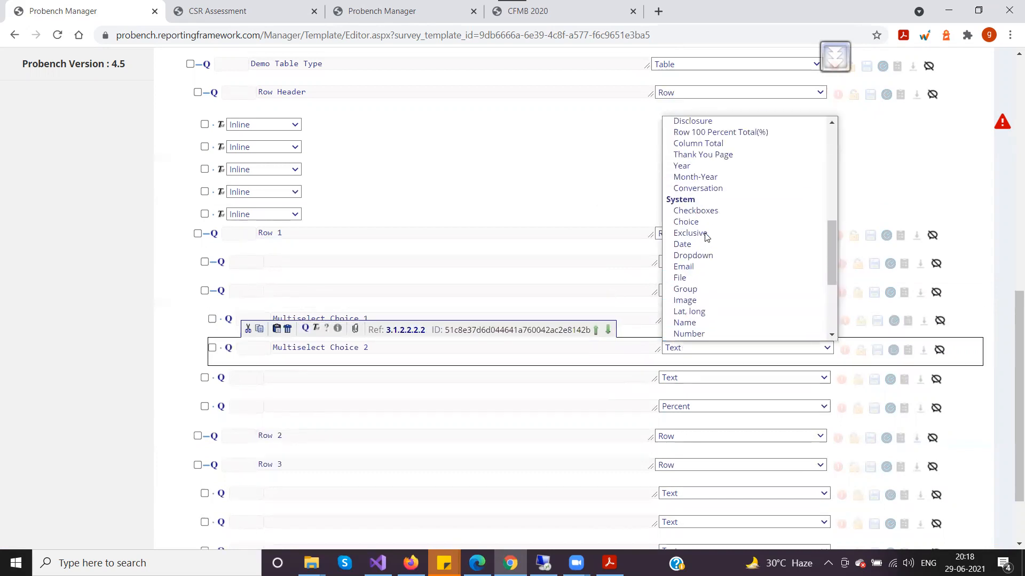
left_click(695, 223)
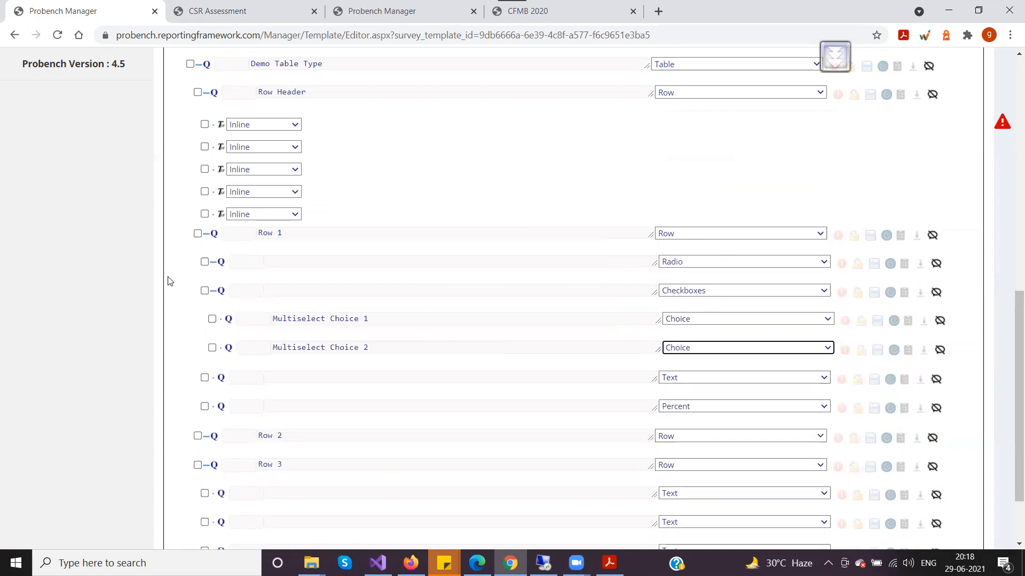
Save the template changes and rebuild the CSR Projects page in the CSR Assessment survey to show the updated table.
scroll(174, 284, "up", 15)
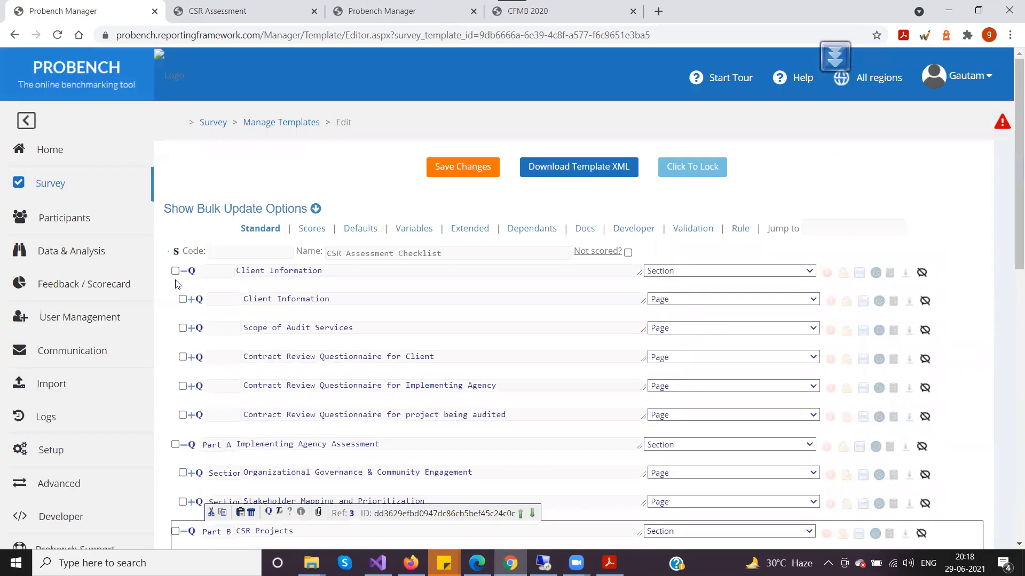
left_click(463, 168)
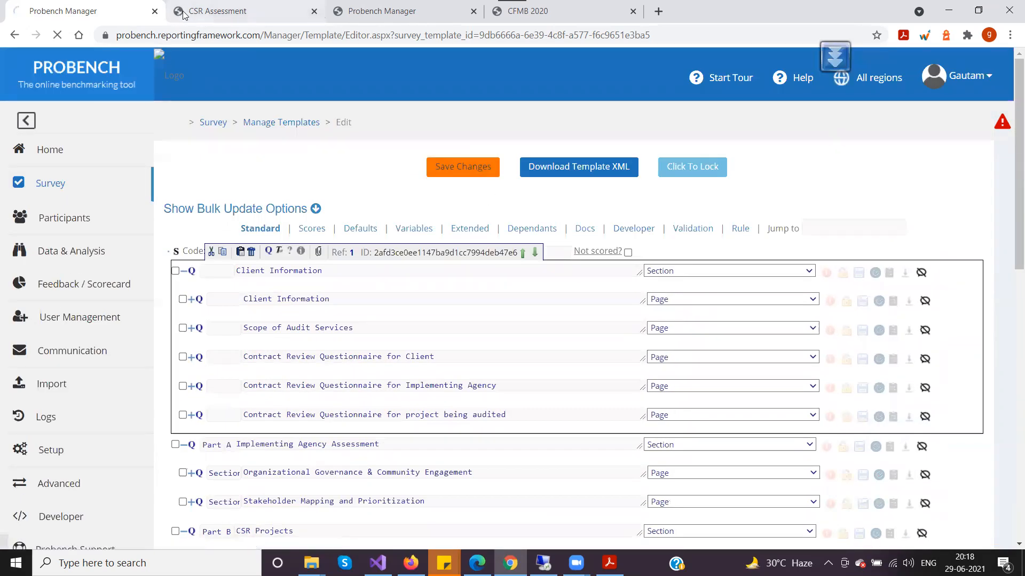
left_click(197, 13)
scroll(675, 203, "up", 3)
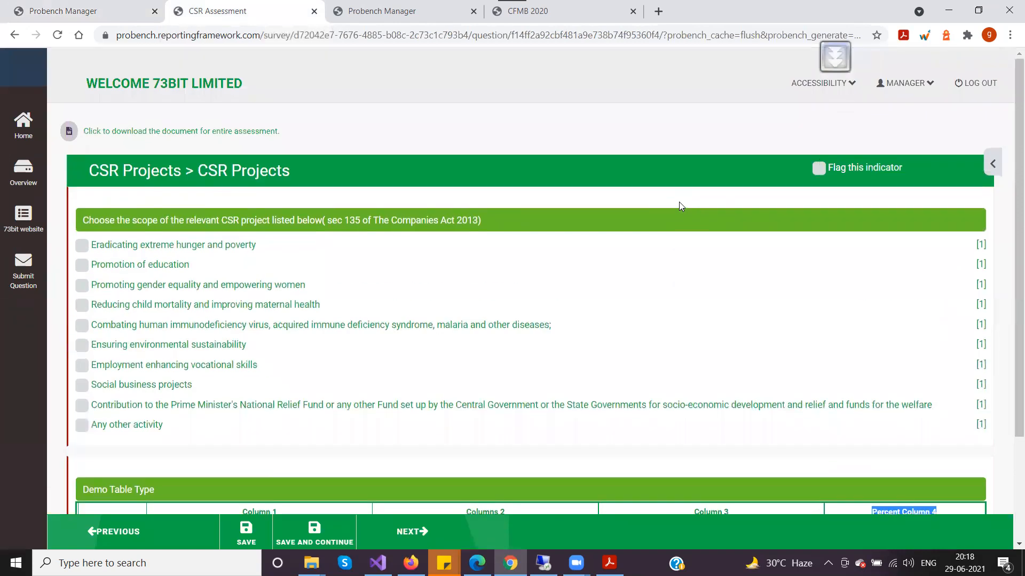
left_click(899, 86)
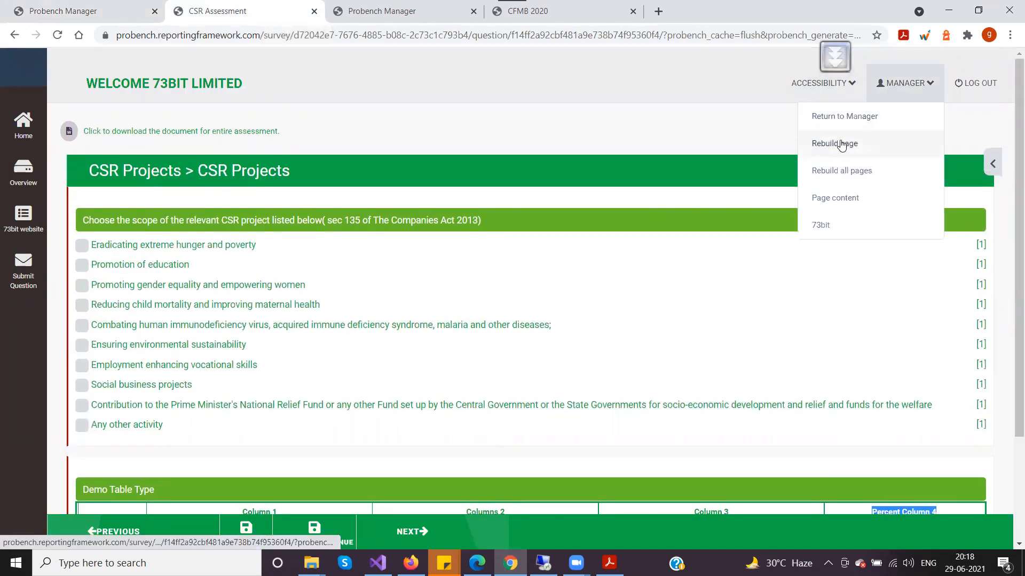
left_click(840, 143)
left_click(576, 110)
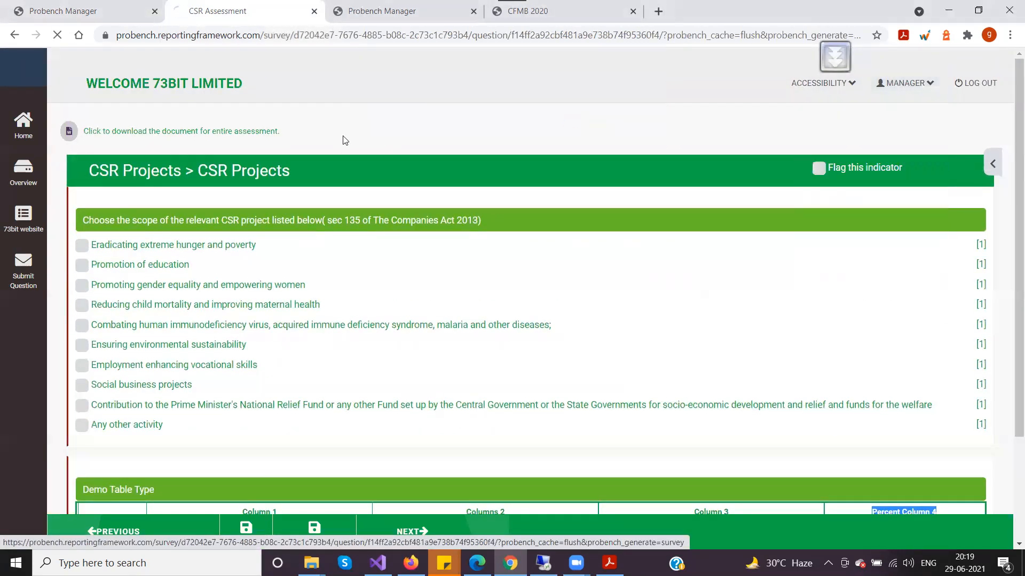
scroll(342, 136, "down", 1)
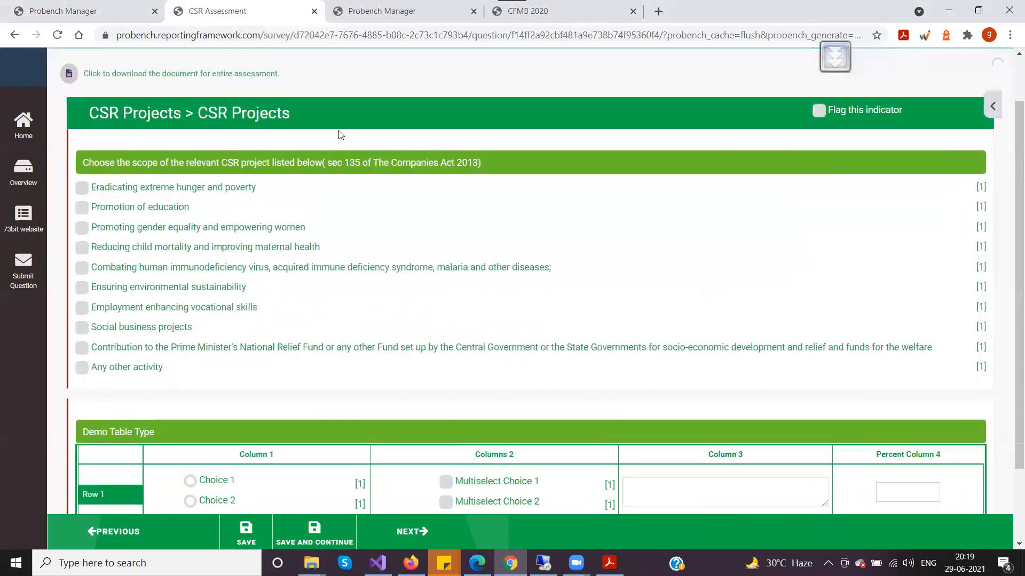
scroll(340, 134, "down", 2)
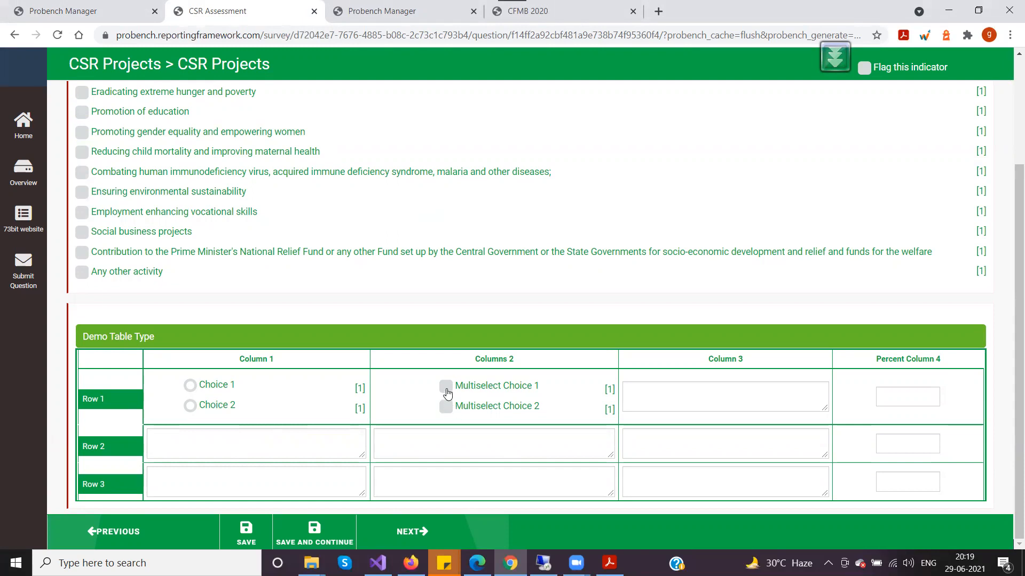
Test Row 1's radio choices and multiselect checkboxes in the survey's Demo Table Type table, and return to the template manager.
left_click(190, 386)
left_click(190, 406)
left_click(190, 385)
left_click(446, 406)
left_click(446, 386)
left_click(446, 406)
left_click(74, 17)
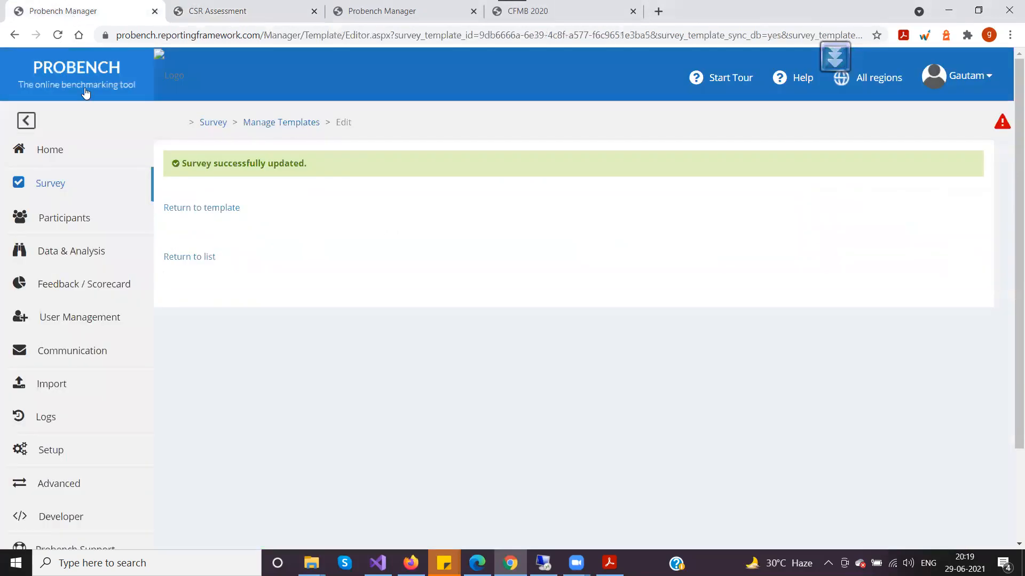
Return to the template and expand the CSR Projects page, Demo Table Type and Row 1 to view its column questions.
left_click(169, 207)
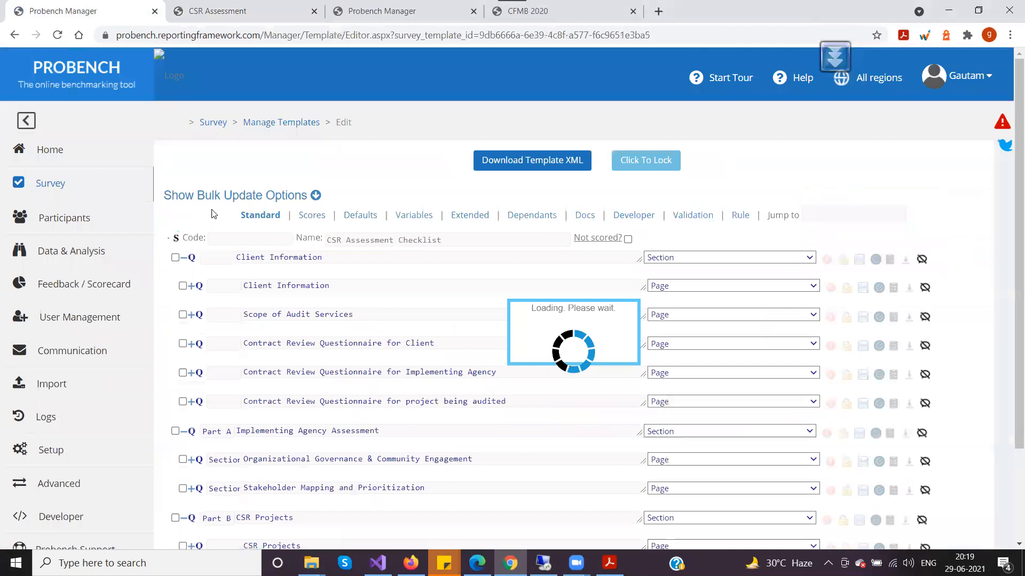
scroll(212, 214, "down", 3)
left_click(193, 433)
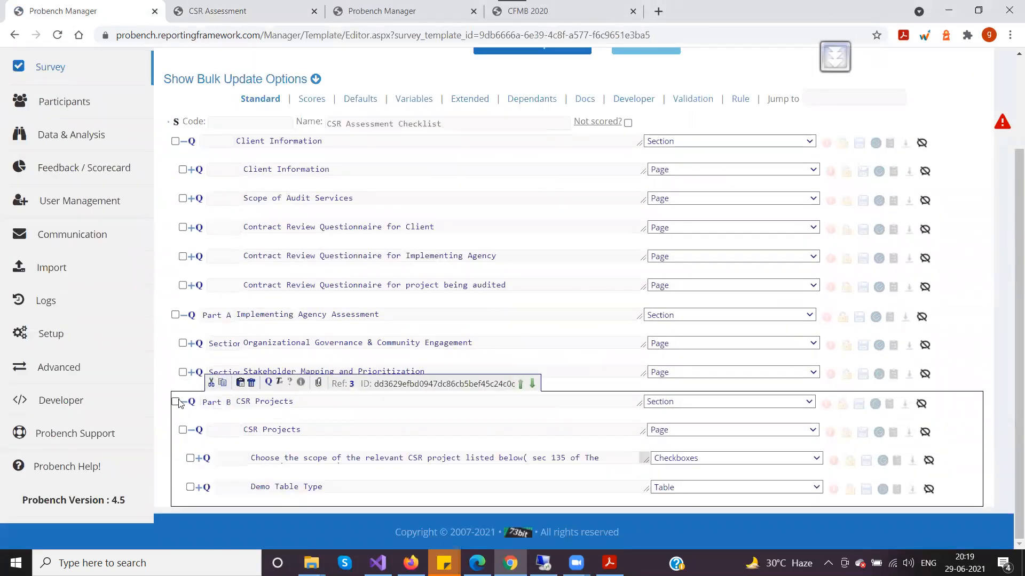
left_click(199, 487)
scroll(208, 444, "down", 2)
left_click(207, 434)
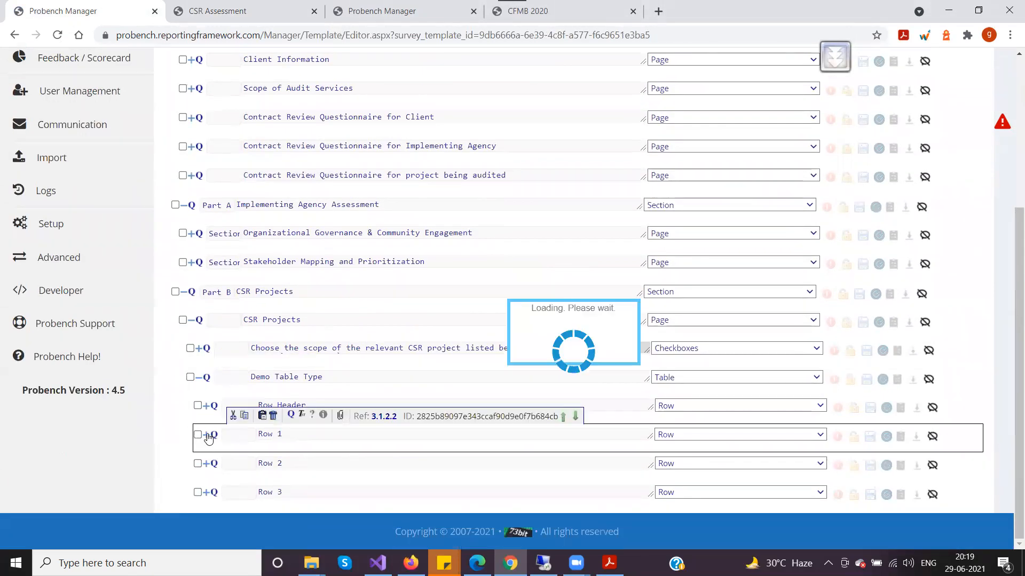
scroll(224, 384, "down", 2)
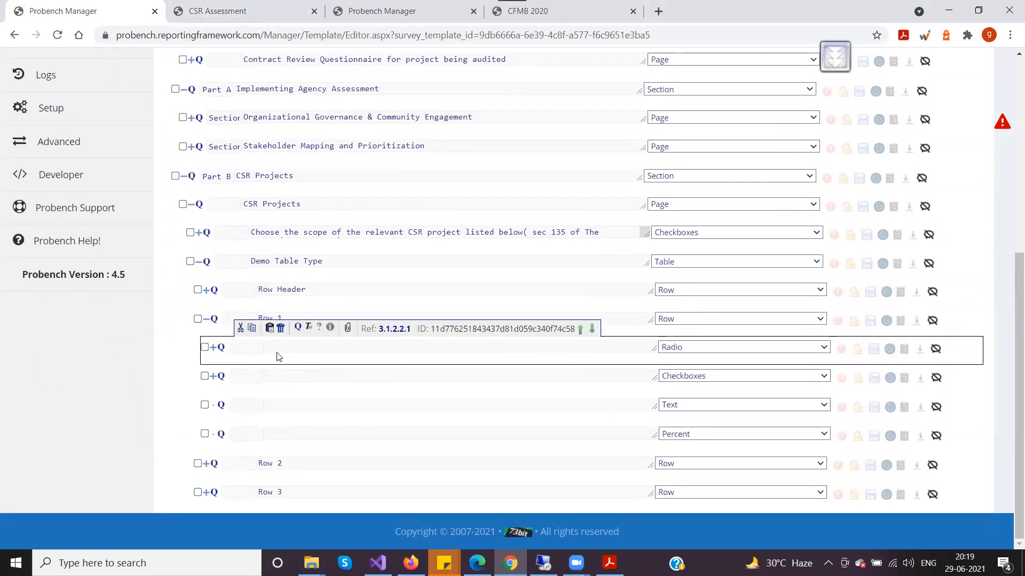
Compare the column questions of Row 1 and Row 2 in the template with the survey's Demo Table Type table.
left_click(227, 10)
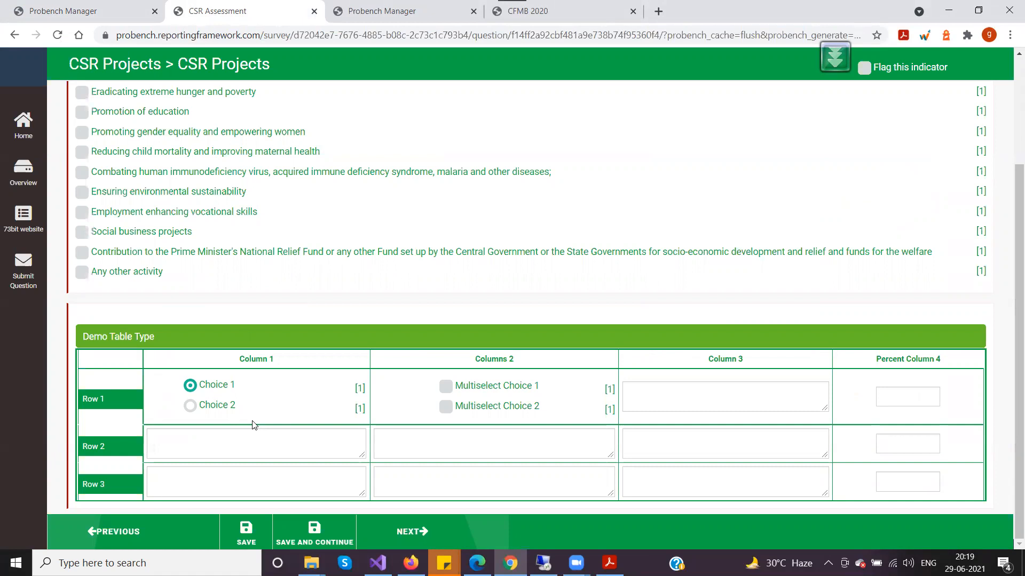
key("ctrl+shift+Tab")
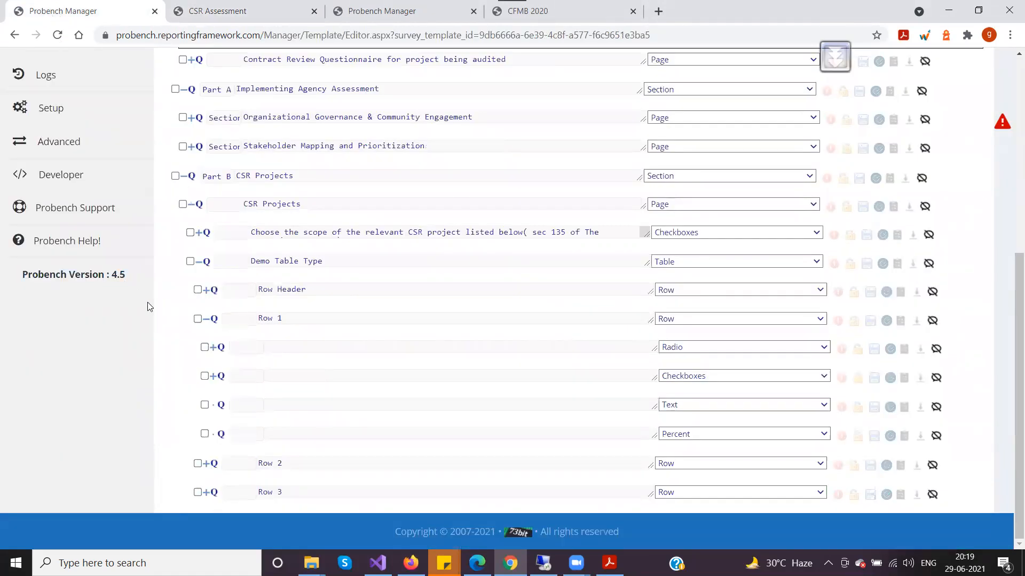
left_click(206, 464)
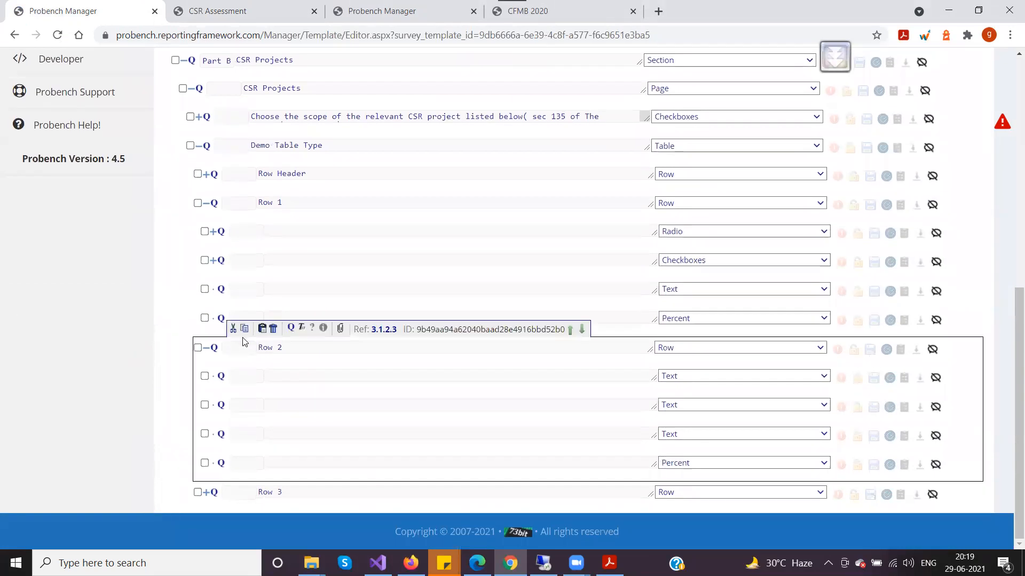
left_click(257, 402)
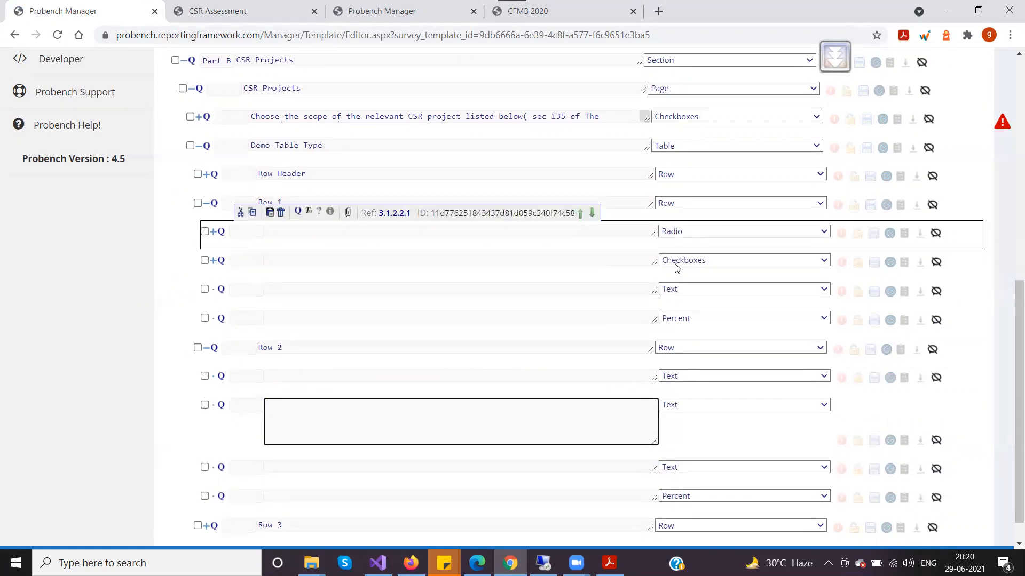
left_click(227, 16)
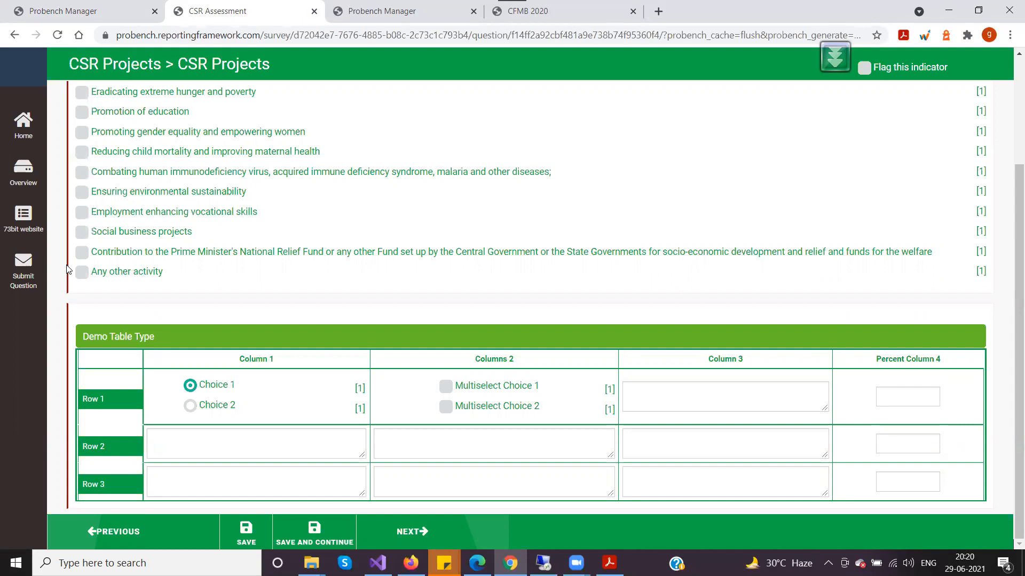
left_click(64, 11)
left_click(212, 331)
left_click(311, 421)
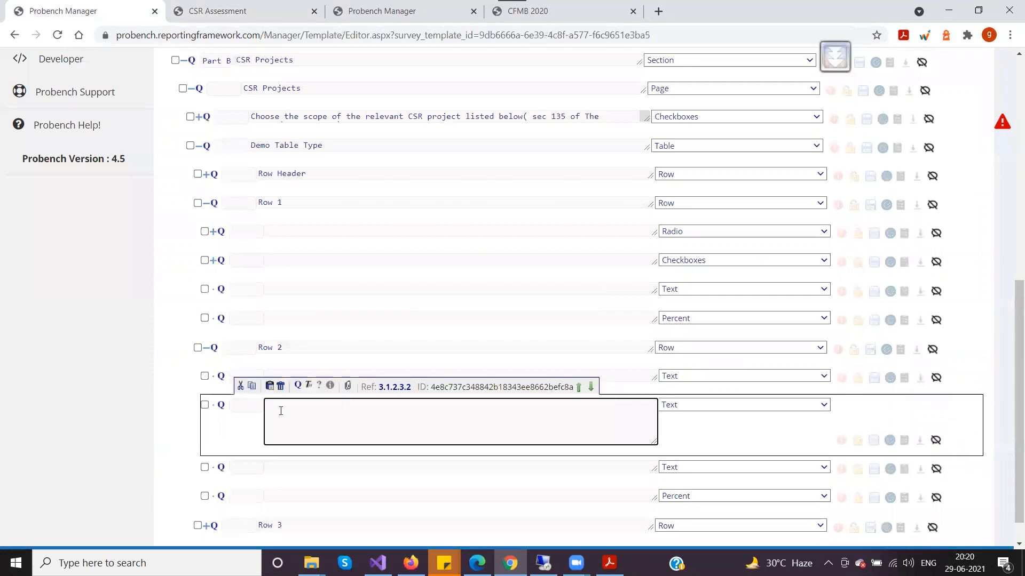
left_click(206, 202)
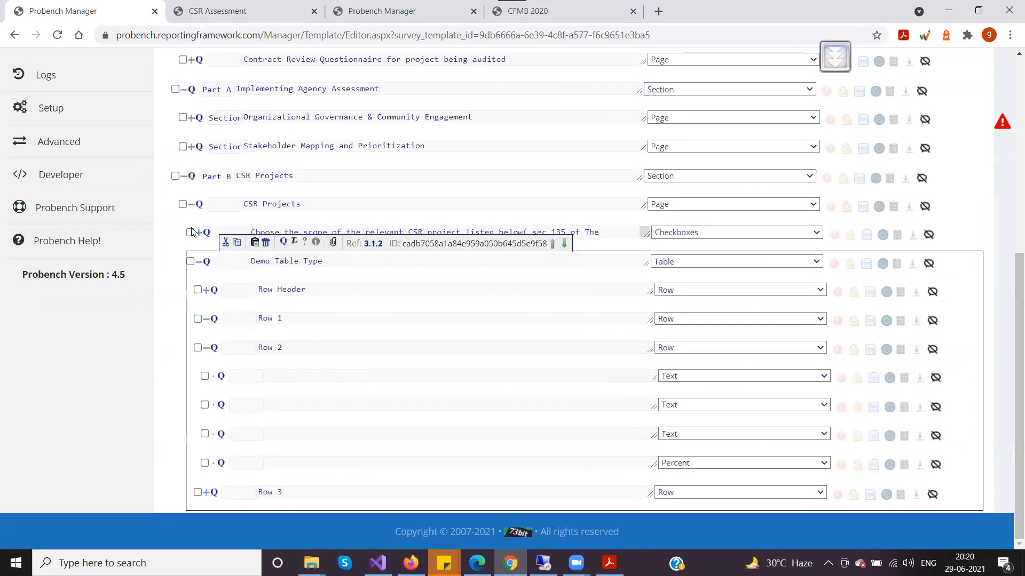
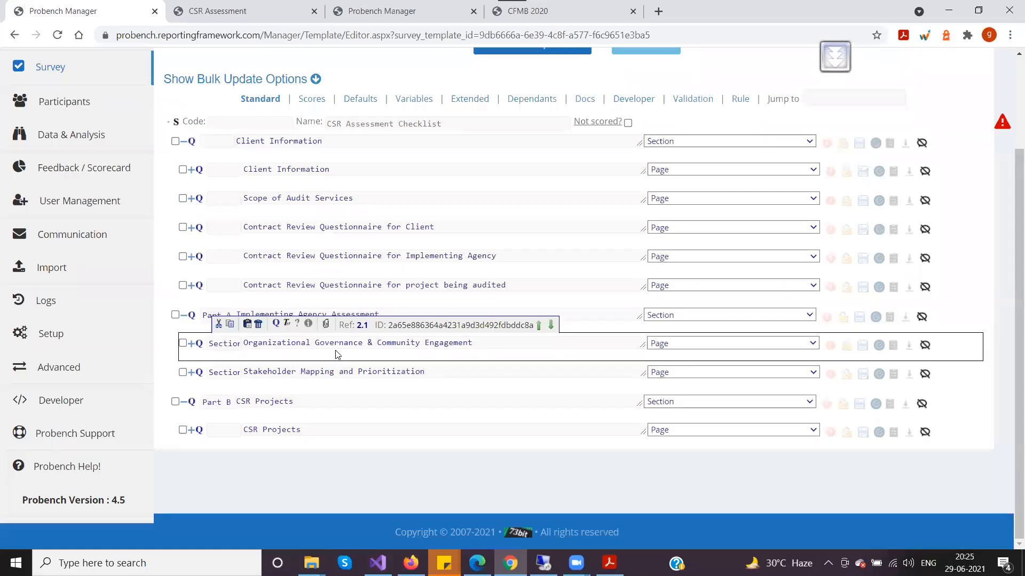
Expand Demo Table Type on the CSR Projects page and name the three rows below Row Header Row 1, Row 2 and Row 3.
left_click(195, 430)
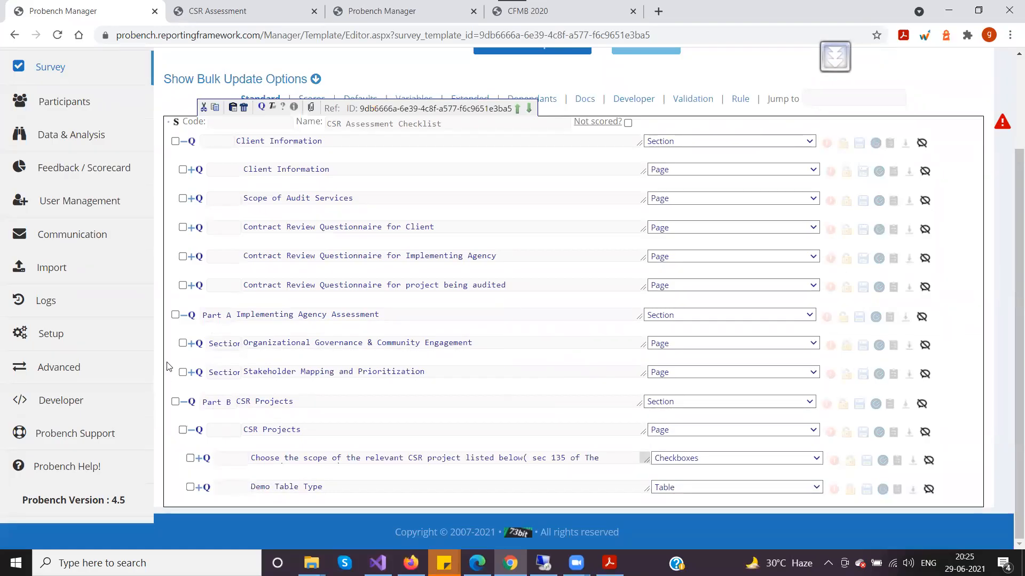
left_click(199, 488)
scroll(241, 451, "down", 2)
left_click(268, 433)
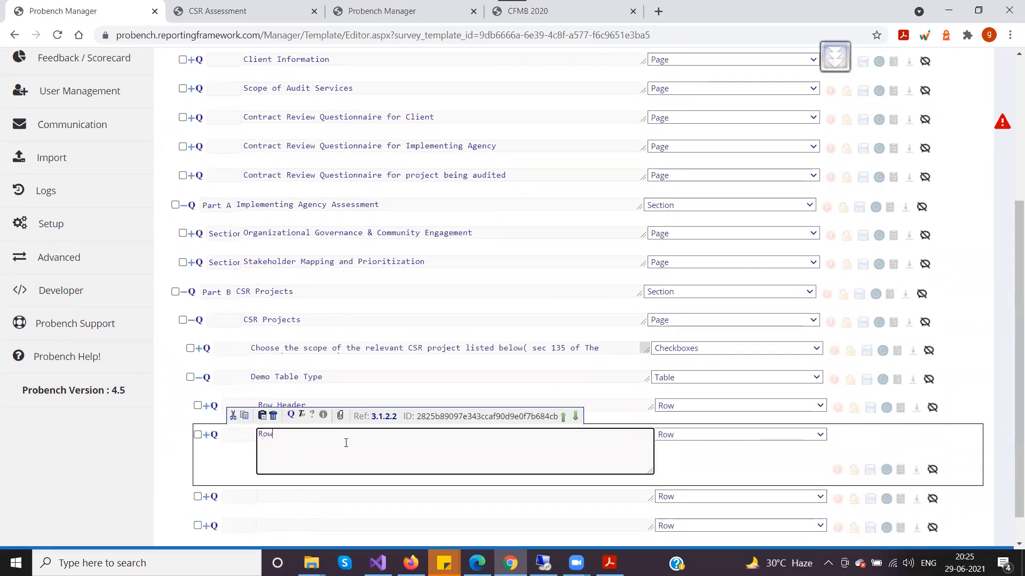
key("Tab")
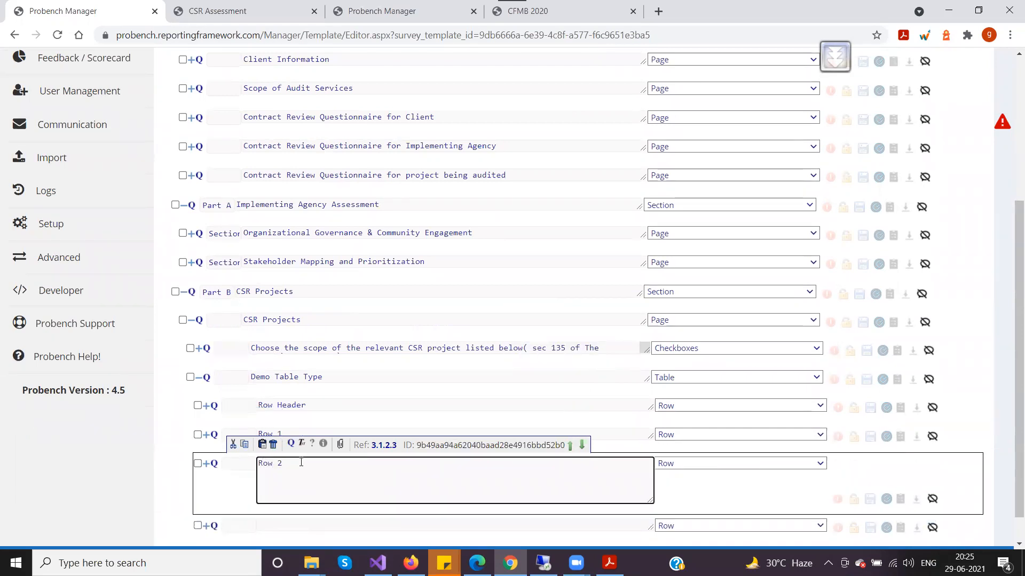
key("Tab")
type("Row")
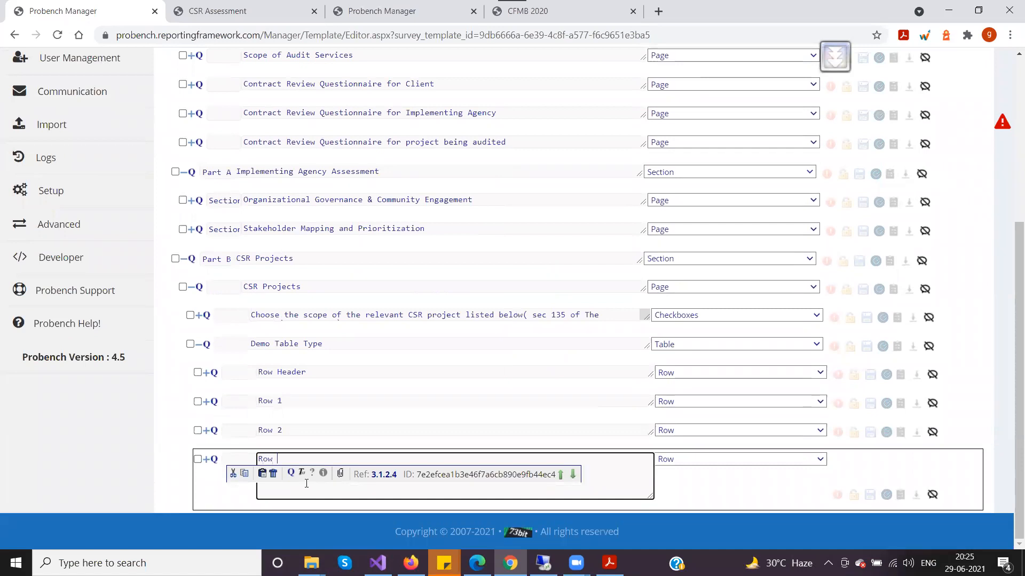
key("Tab")
Copy the first inline text item under Row Header and paste the copy immediately before it.
left_click(210, 407)
left_click(231, 437)
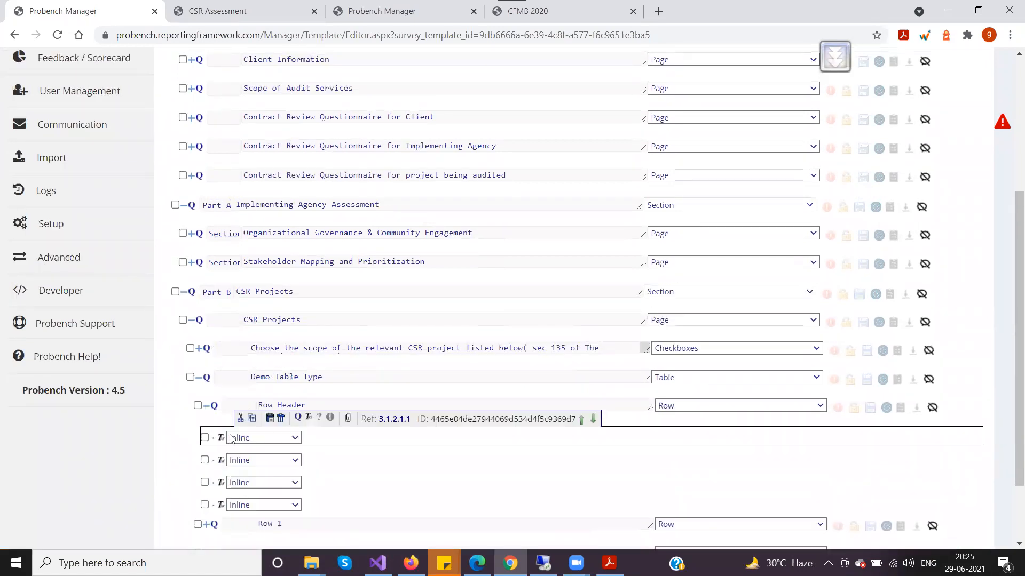
left_click(252, 419)
left_click(270, 418)
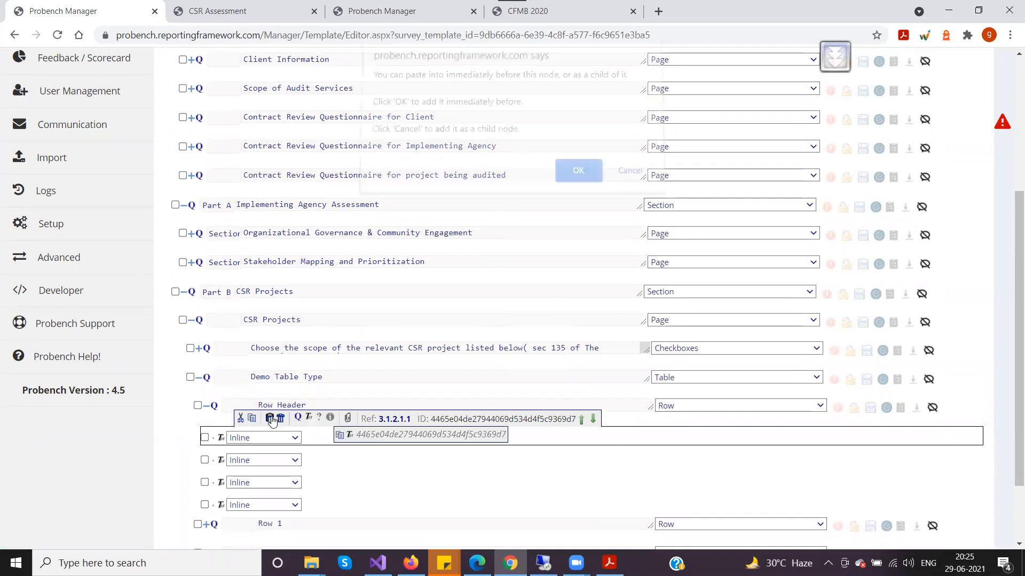
left_click(579, 176)
scroll(295, 344, "down", 3)
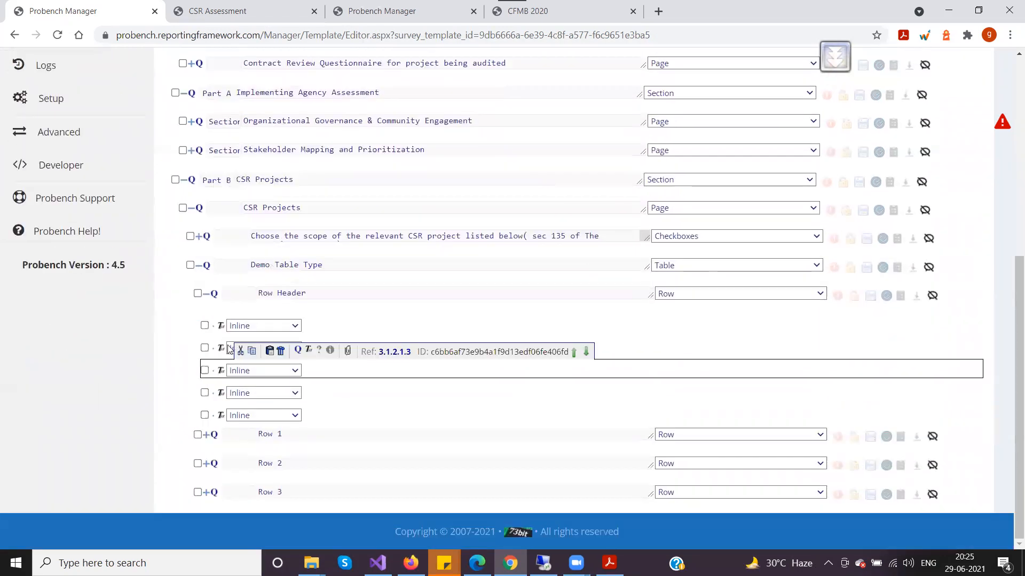
Open the Column 1 header text under Row Header and make it bold, italic and underlined.
left_click(220, 348)
left_click_drag(258, 430, 219, 430)
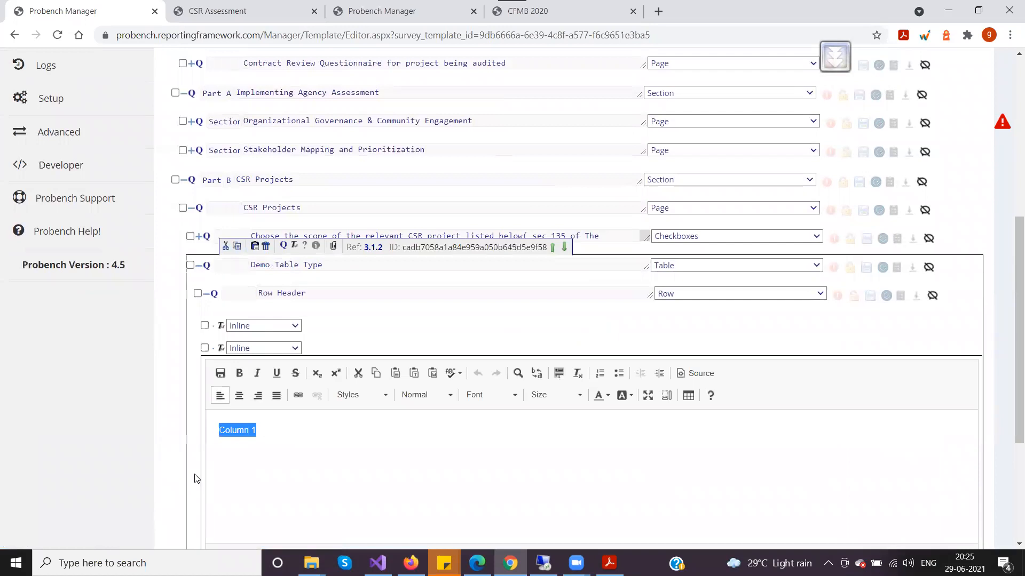
left_click(240, 374)
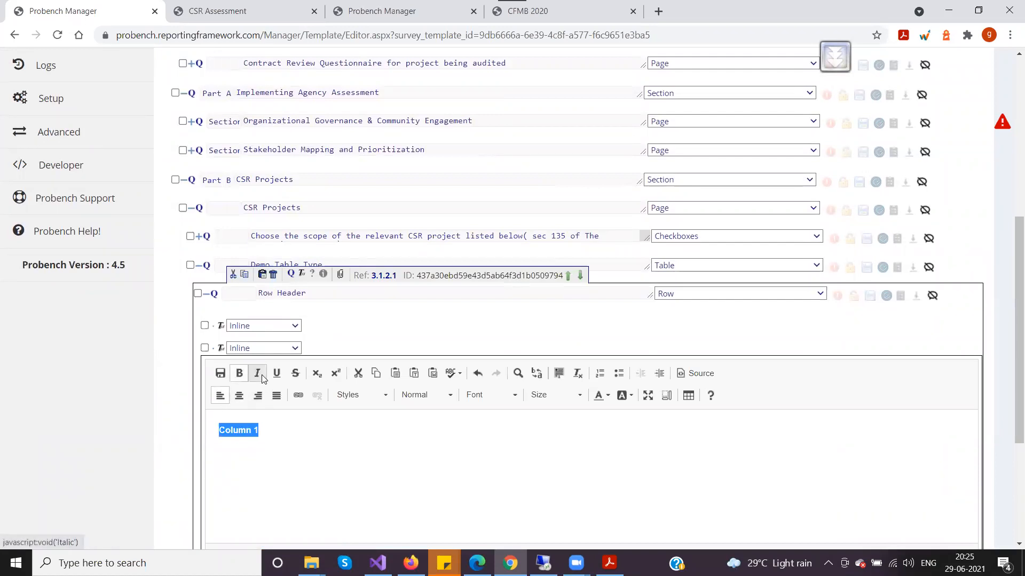
left_click(259, 374)
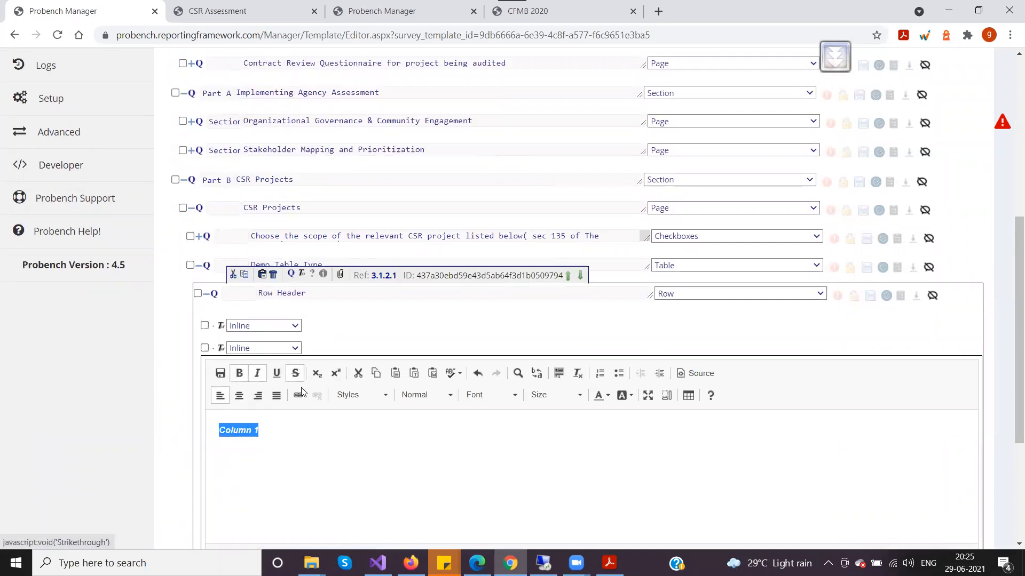
left_click(277, 374)
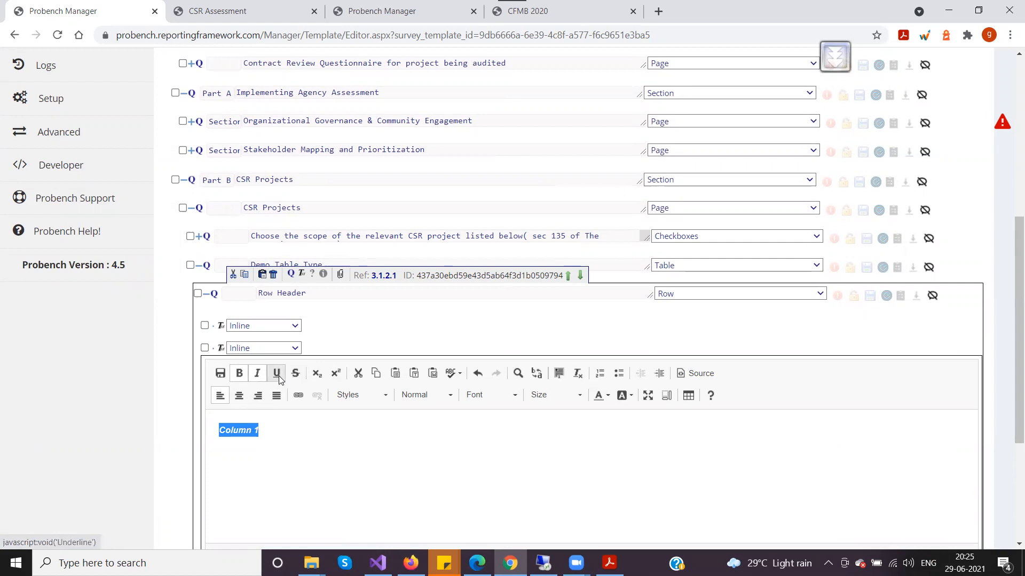
left_click(209, 457)
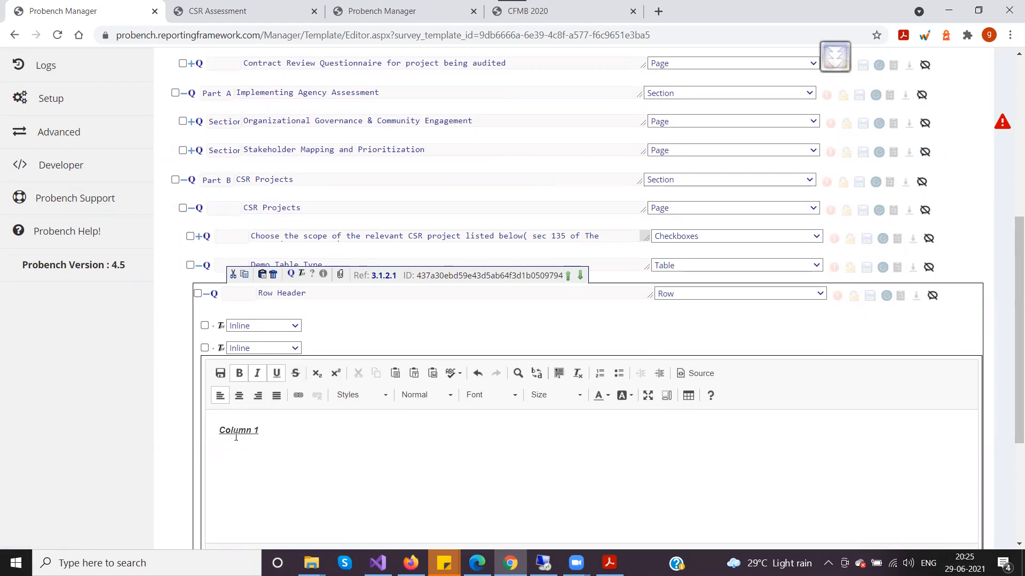
left_click_drag(259, 430, 216, 429)
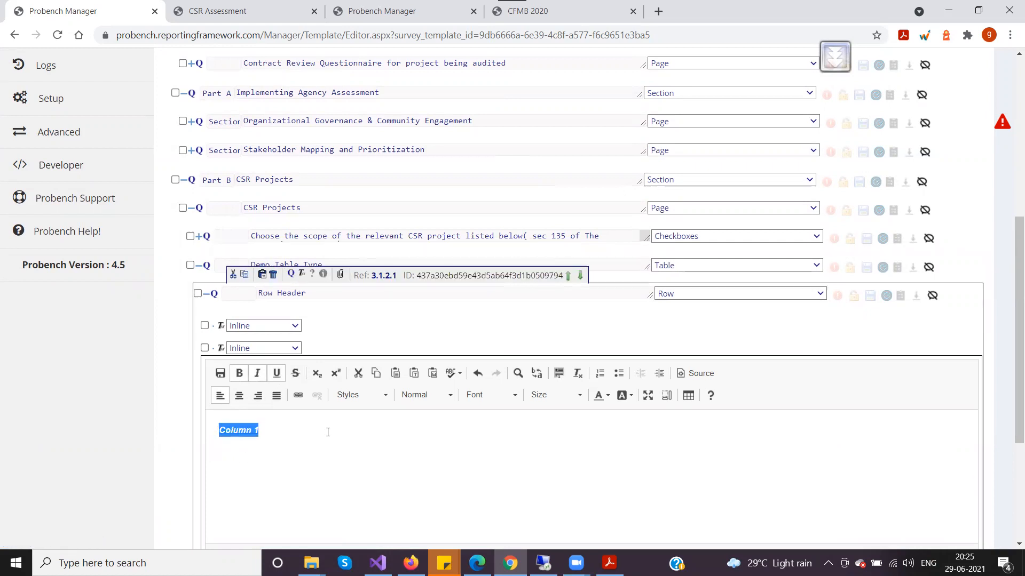
Try superscript and subscript on the Column 1 header text, removing each one again.
left_click(336, 373)
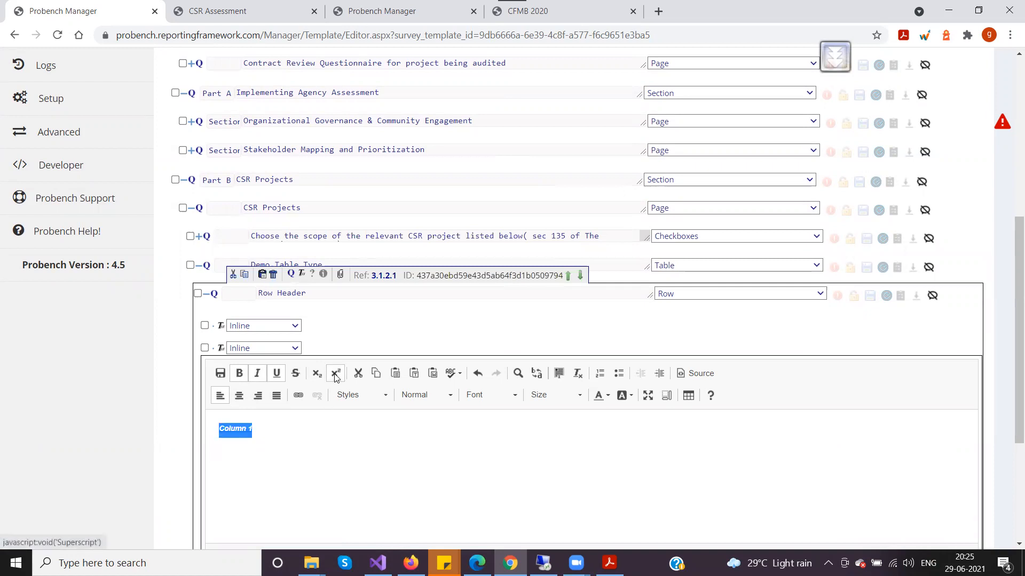
left_click(335, 375)
left_click(334, 375)
left_click(335, 374)
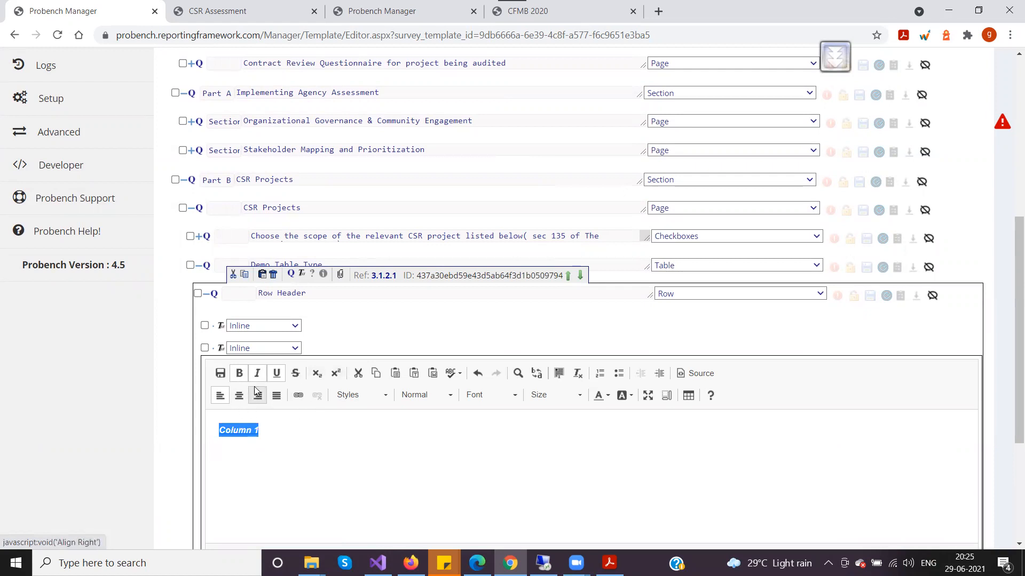
left_click(316, 377)
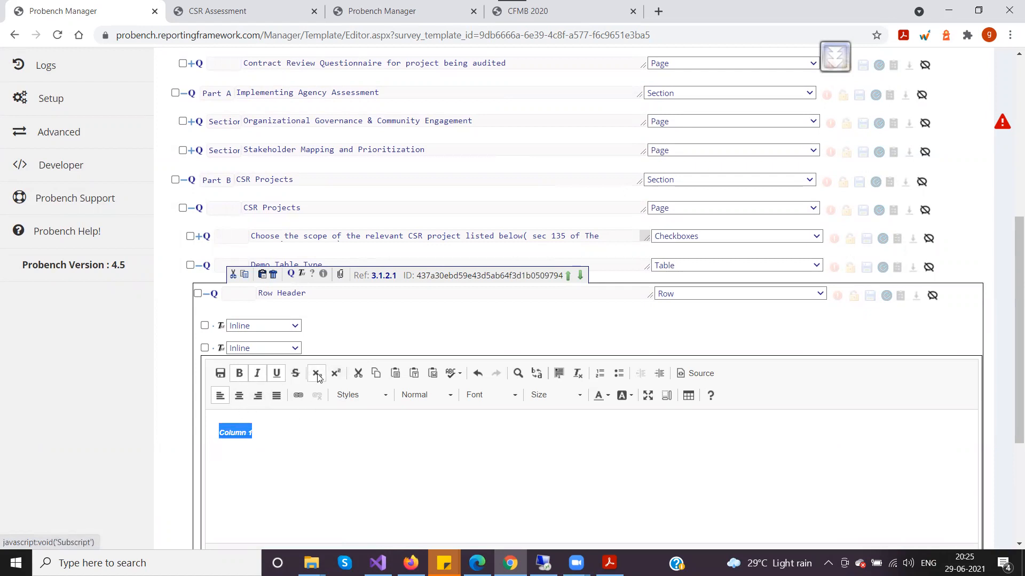
left_click(317, 377)
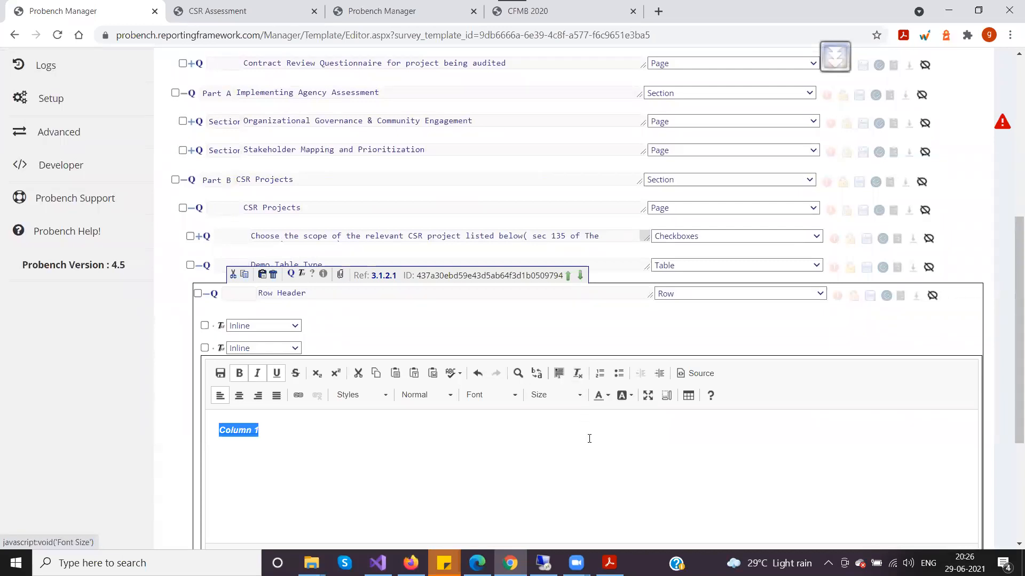
Color the Column 1 header text red and close its editor.
left_click(603, 397)
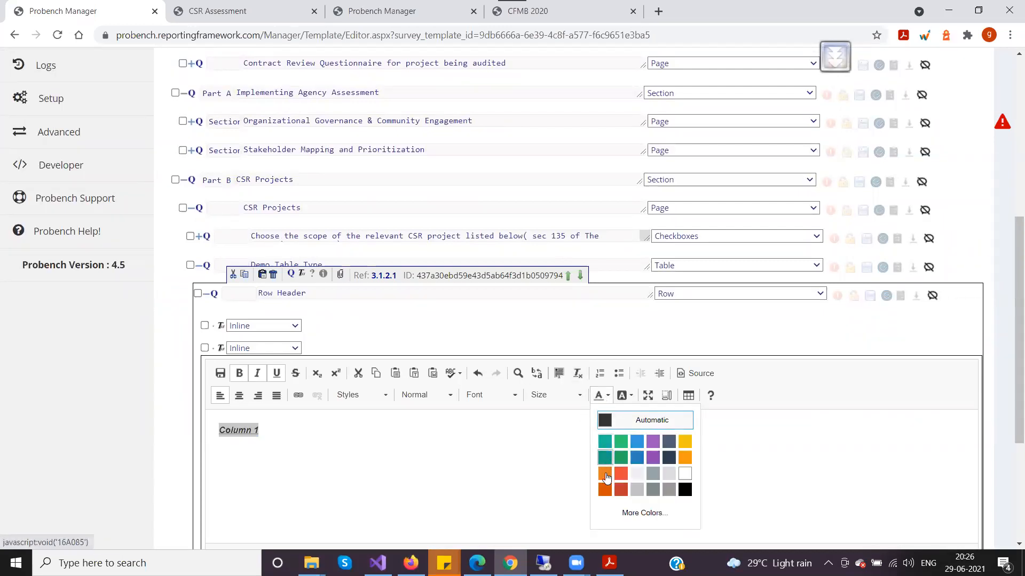
left_click(620, 475)
left_click(354, 469)
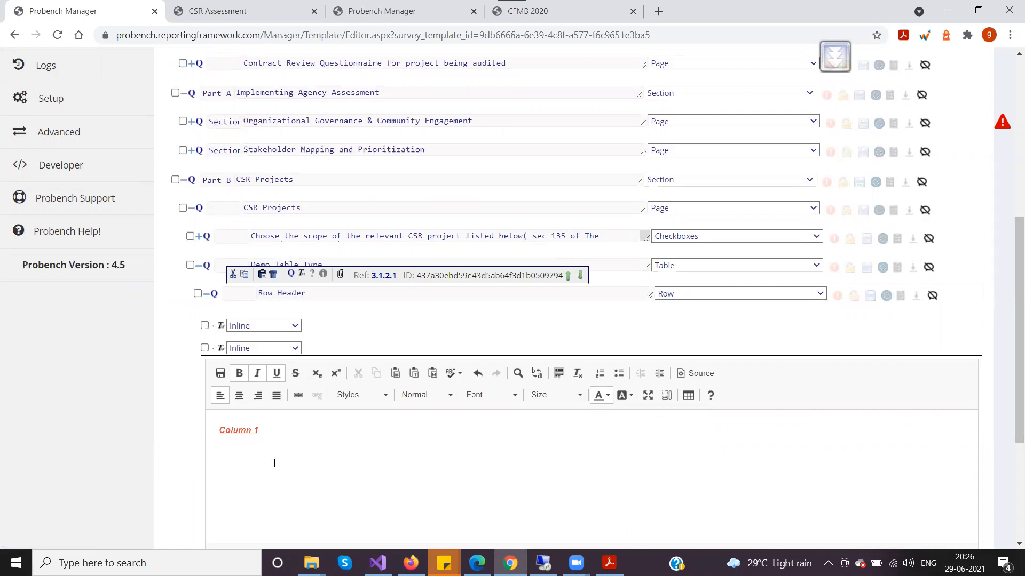
left_click(220, 348)
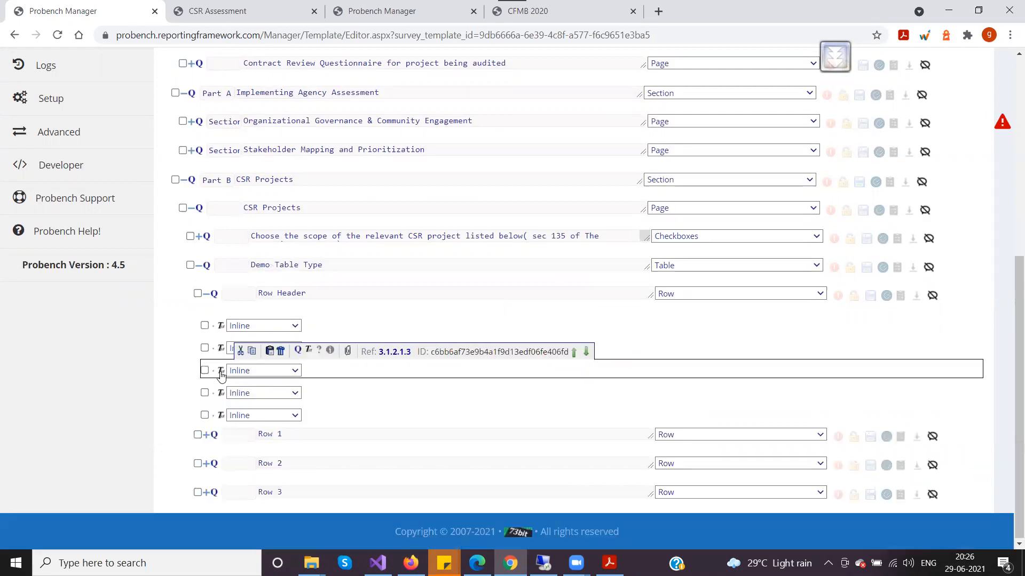
Open the Columns 2 header text under Row Header and color it blue.
left_click(221, 372)
left_click_drag(263, 453, 219, 453)
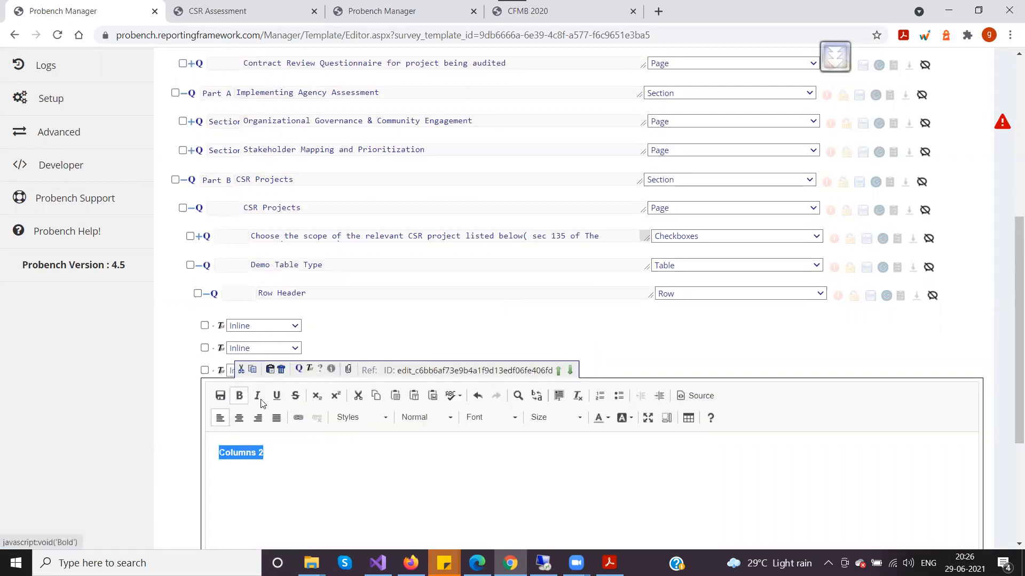
left_click(600, 418)
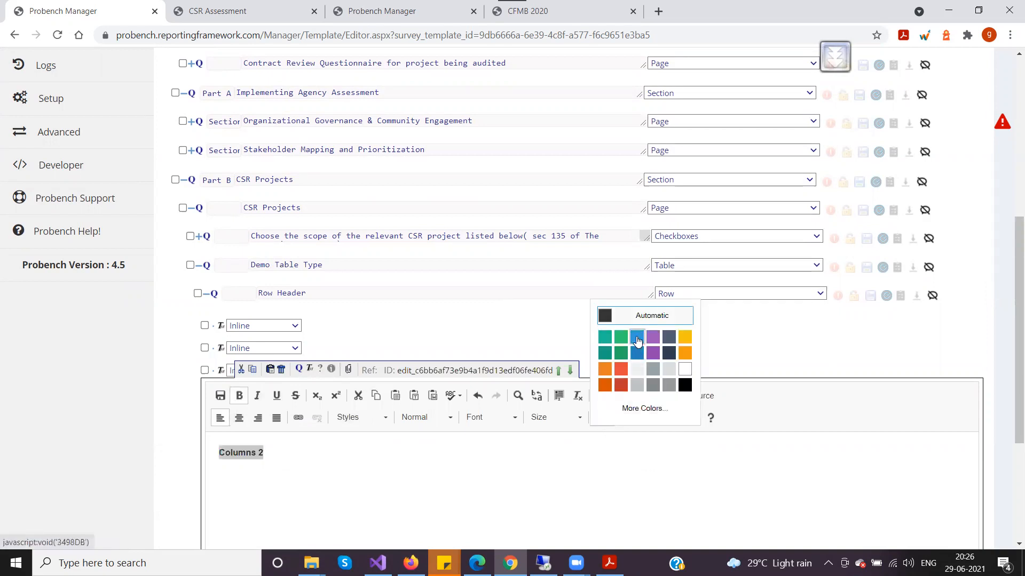
left_click(637, 341)
left_click(481, 455)
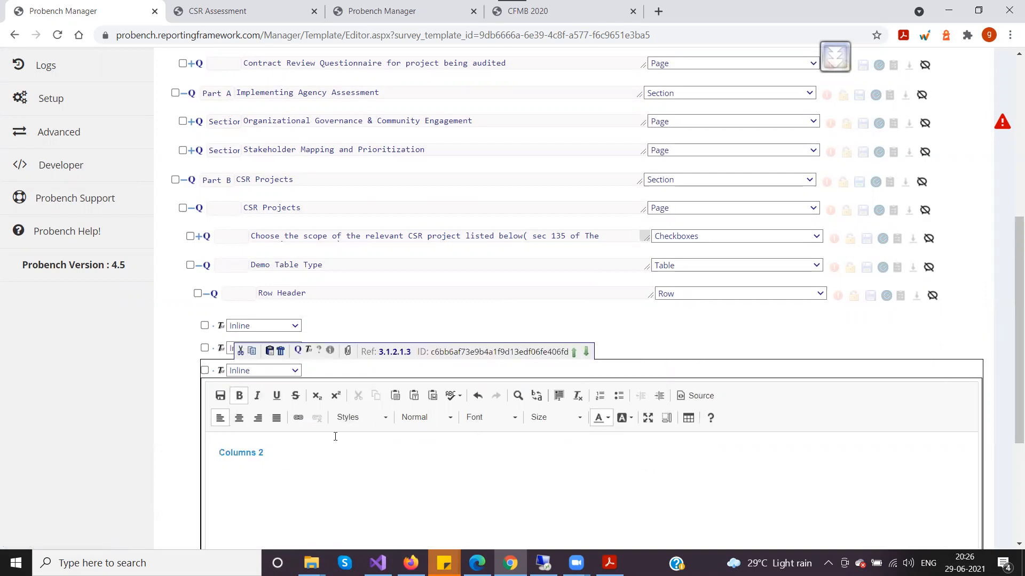
scroll(335, 436, "down", 1)
left_click(481, 351)
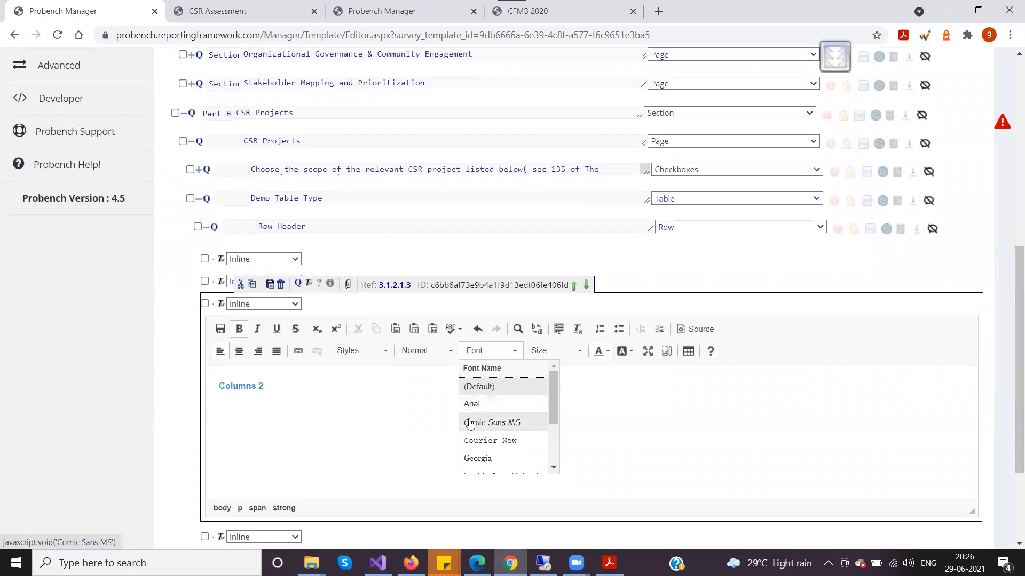
left_click(424, 354)
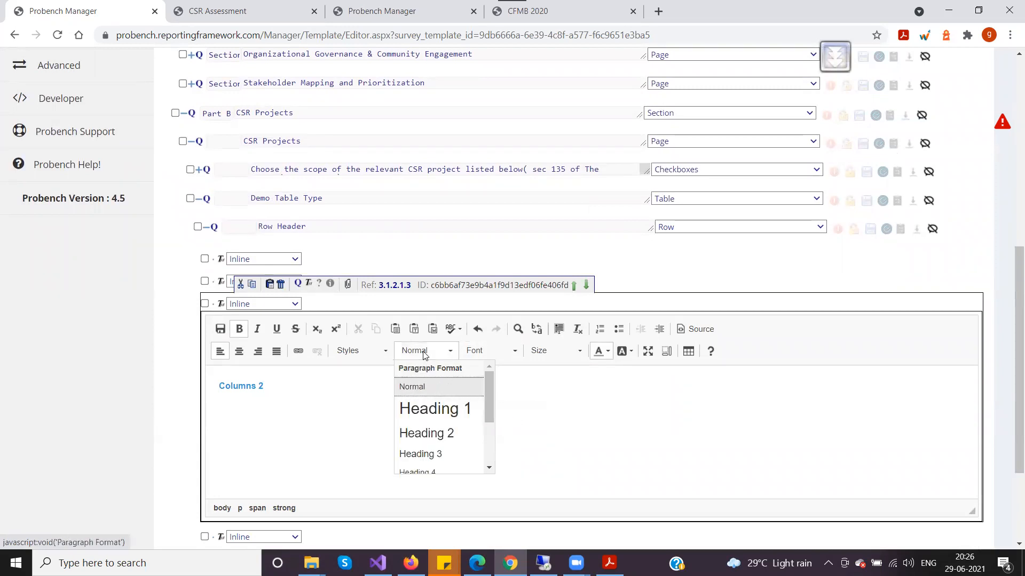
left_click(424, 353)
left_click(356, 353)
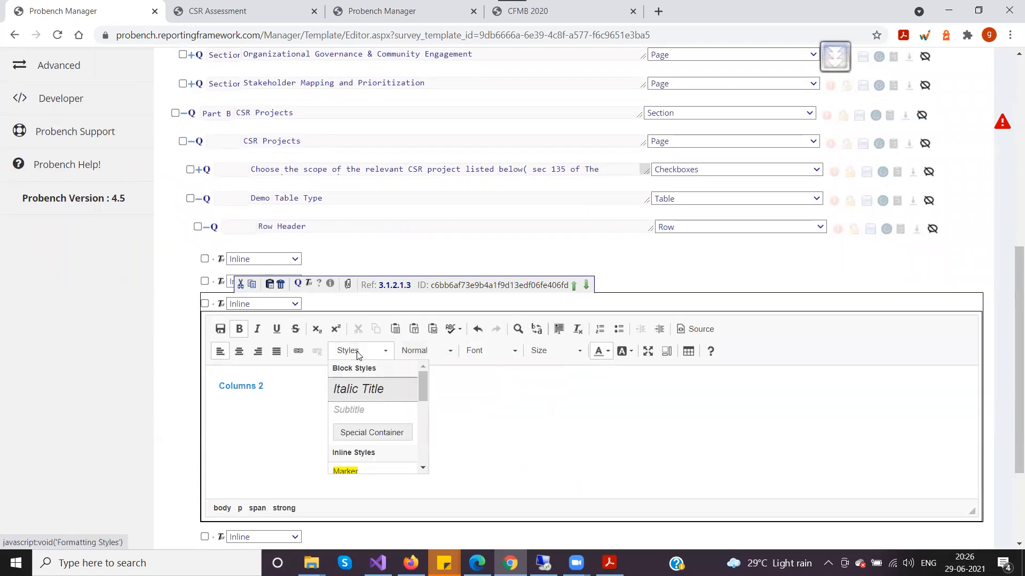
left_click(359, 352)
Select the Columns 2 header text under Row Header and set its font size to 26.
left_click(539, 350)
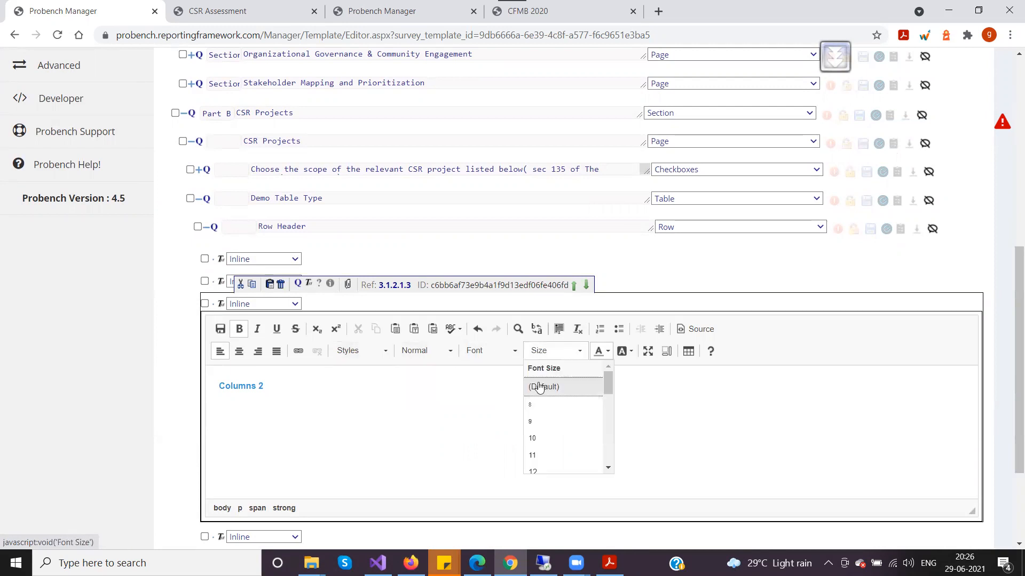
left_click(534, 455)
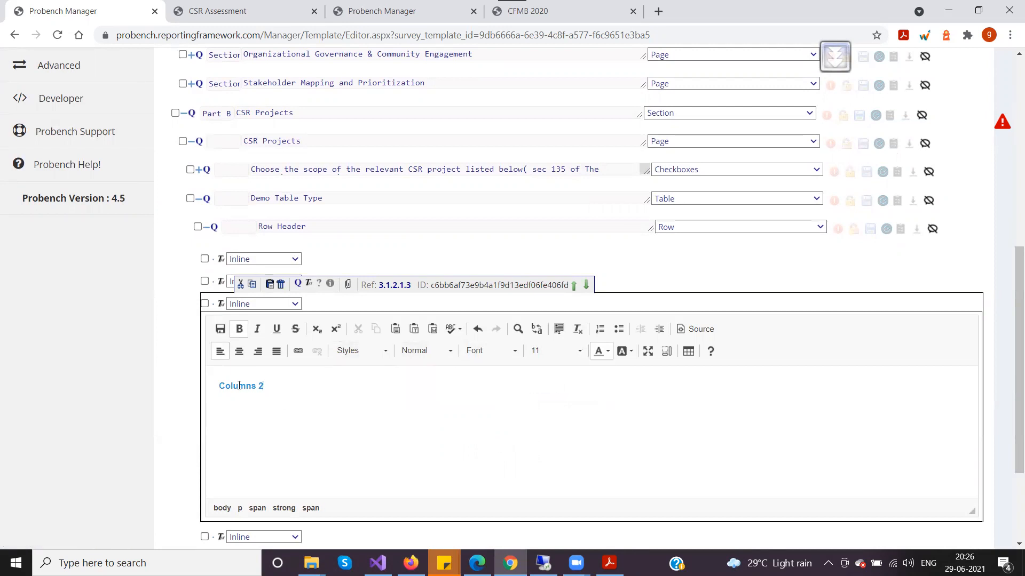
triple_click(240, 385)
left_click(539, 351)
left_click(537, 453)
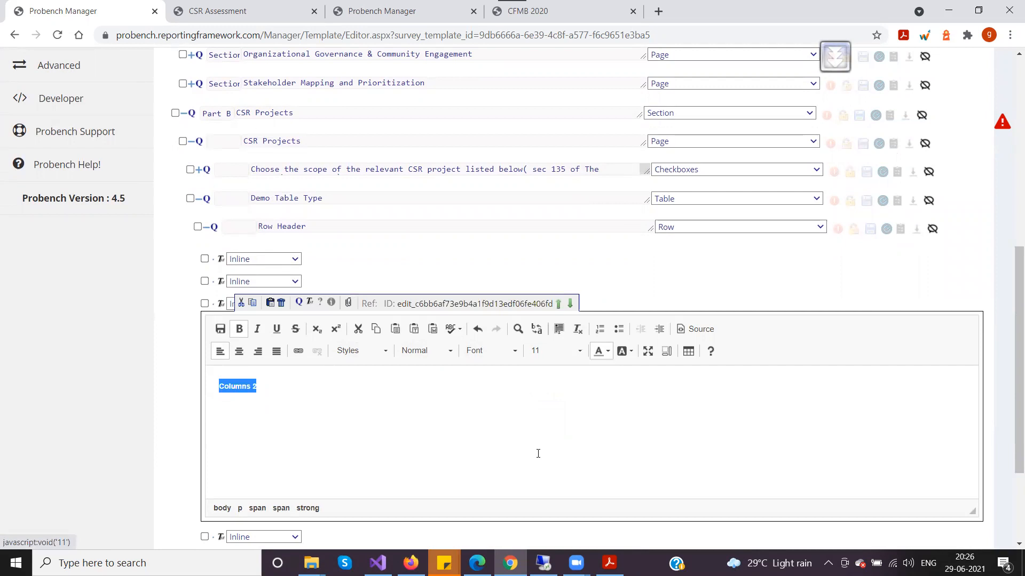
left_click(571, 348)
scroll(565, 445, "down", 5)
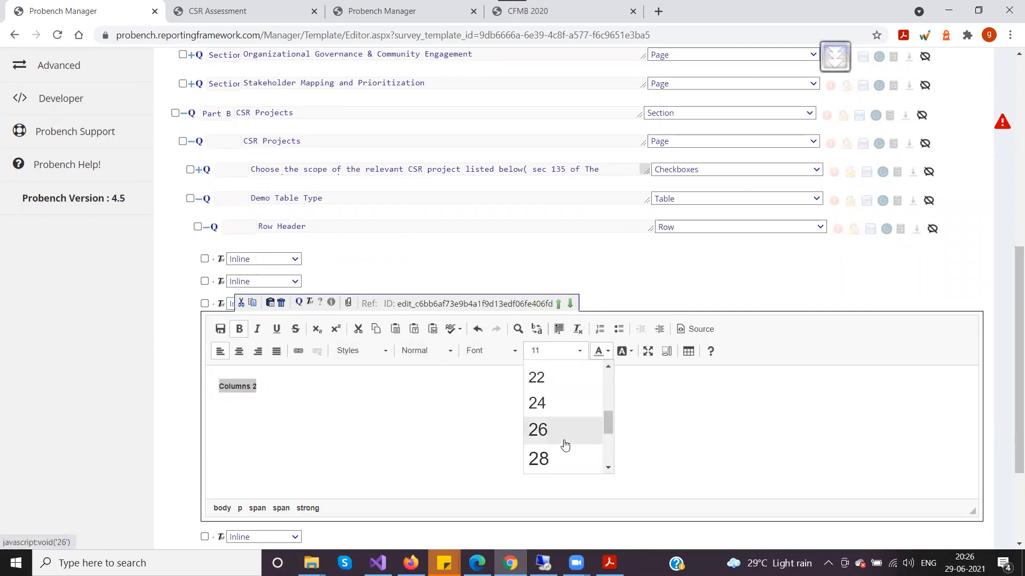
left_click(541, 428)
left_click(292, 452)
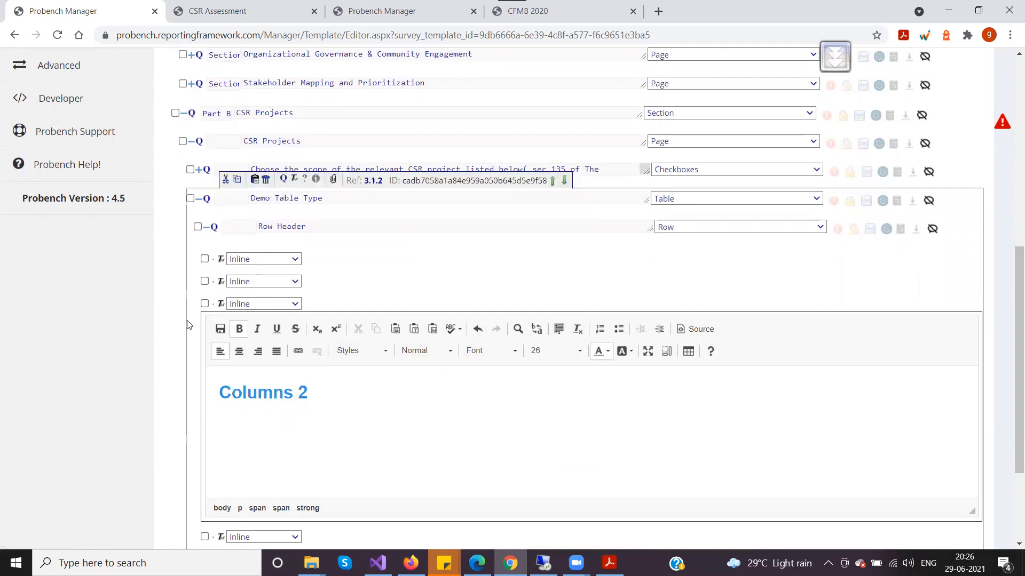
Rebuild the CSR Projects page in the survey and check how the Demo Table Type column headers are rendered.
scroll(204, 365, "up", 1)
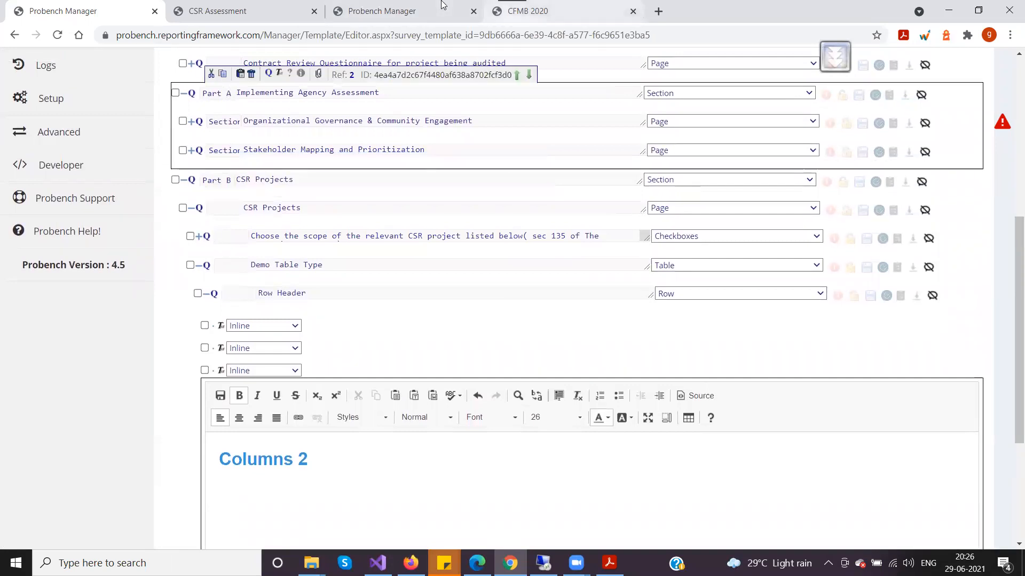
left_click(235, 13)
left_click(904, 82)
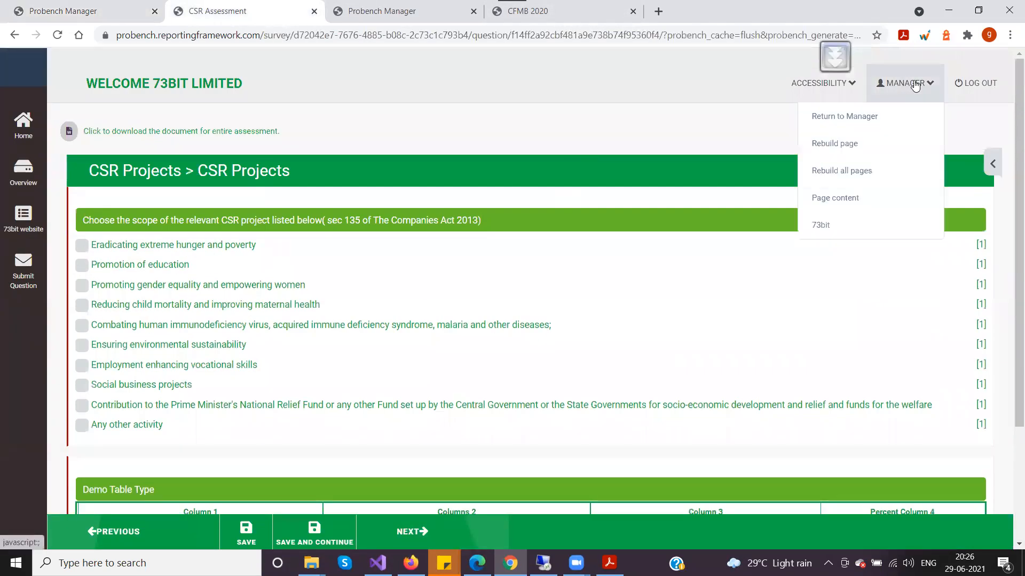
left_click(862, 142)
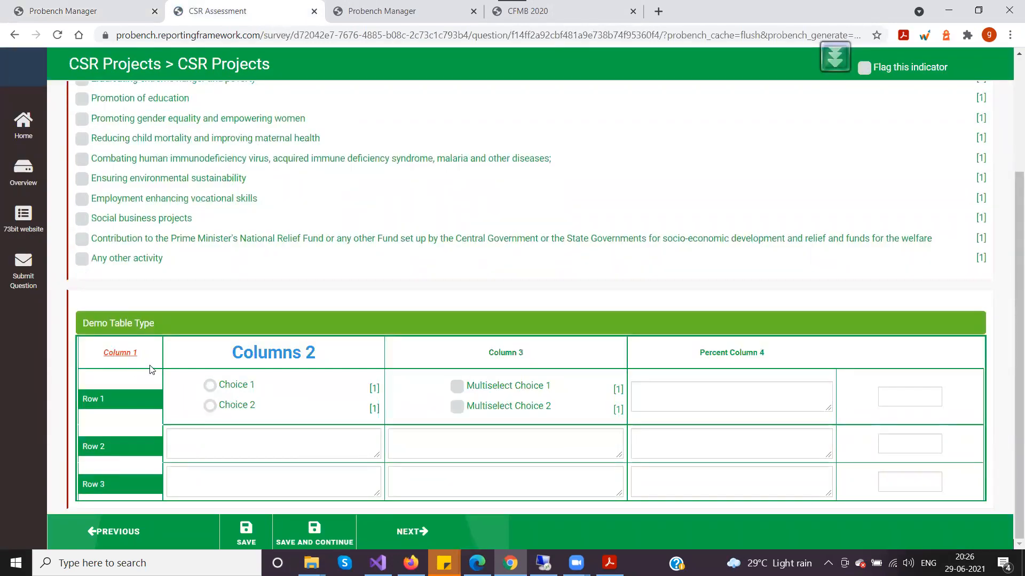
Return to the template editor, clear the unformatted Column 1 text from the first text block under Row Header, and close its editor.
left_click(123, 12)
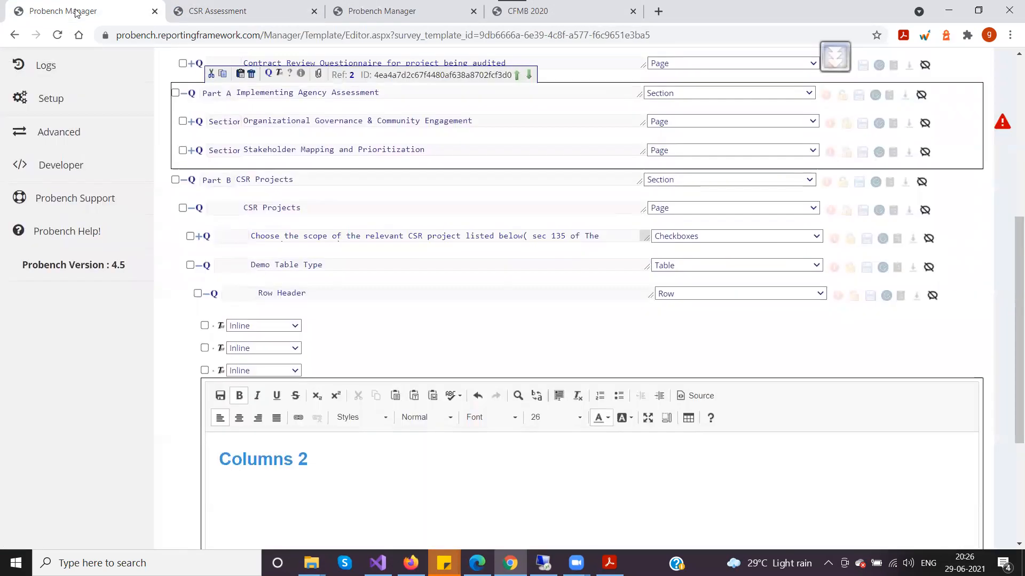
left_click(221, 327)
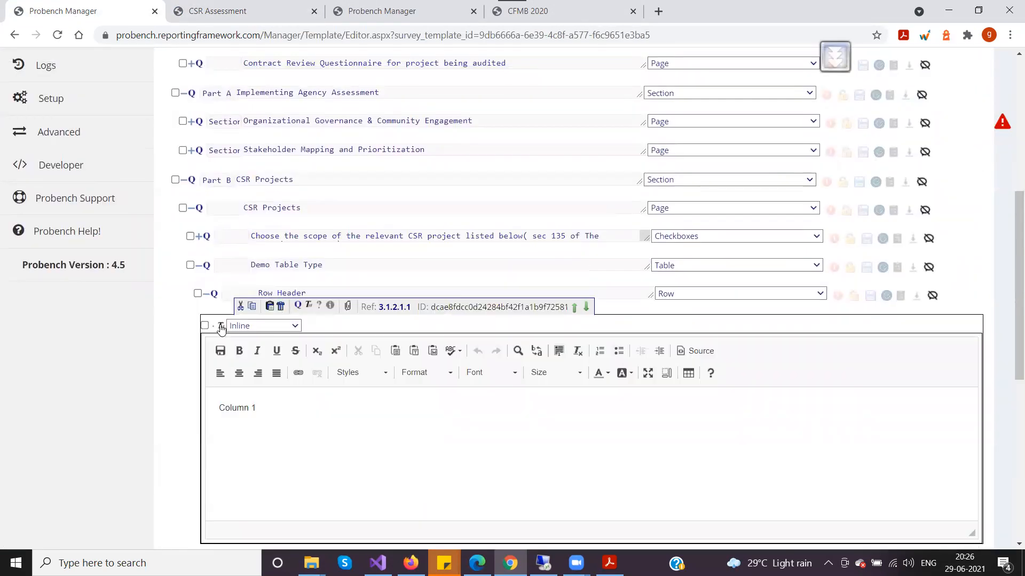
left_click(221, 326)
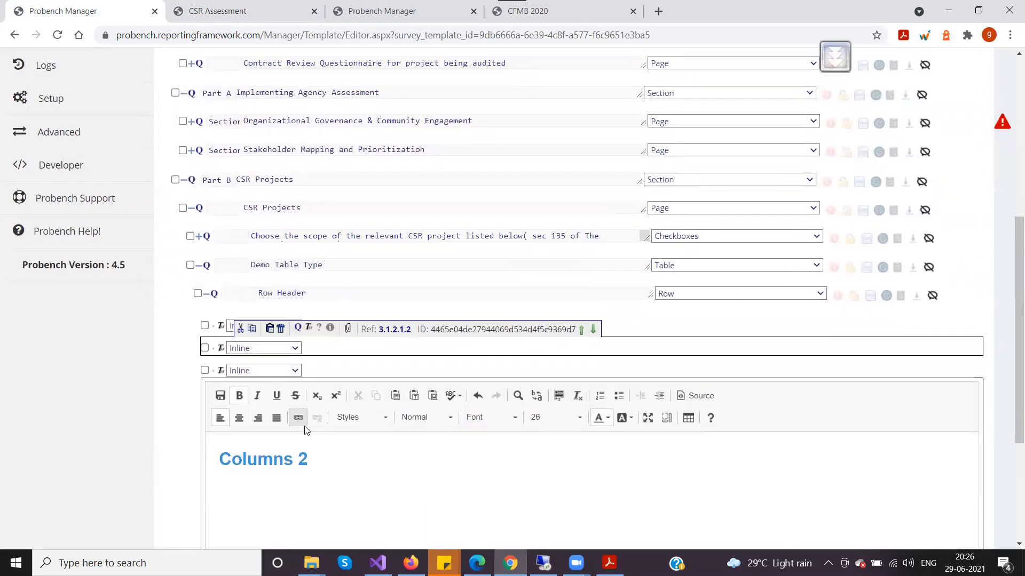
left_click(221, 326)
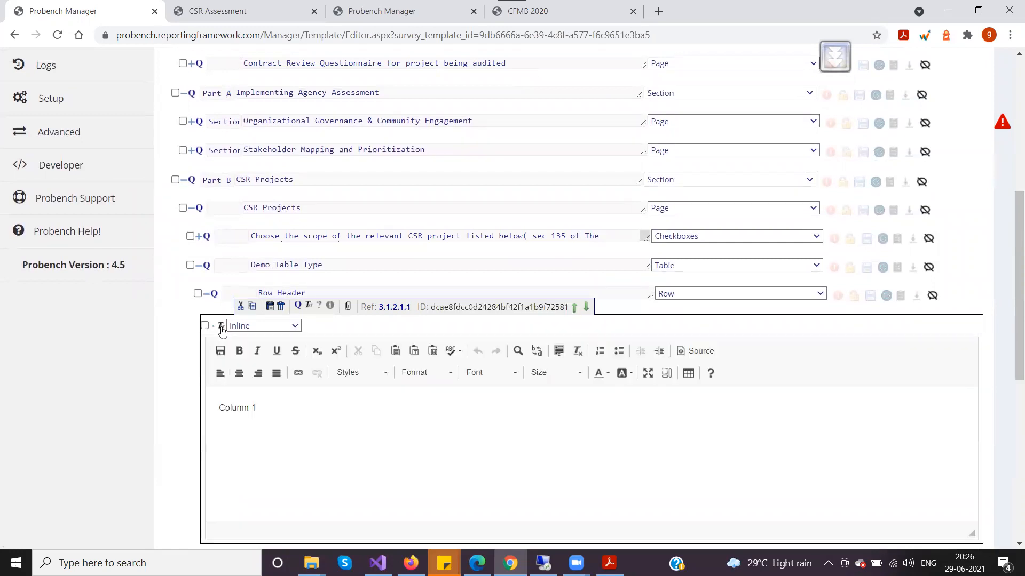
left_click_drag(263, 395, 210, 404)
key("BackSpace")
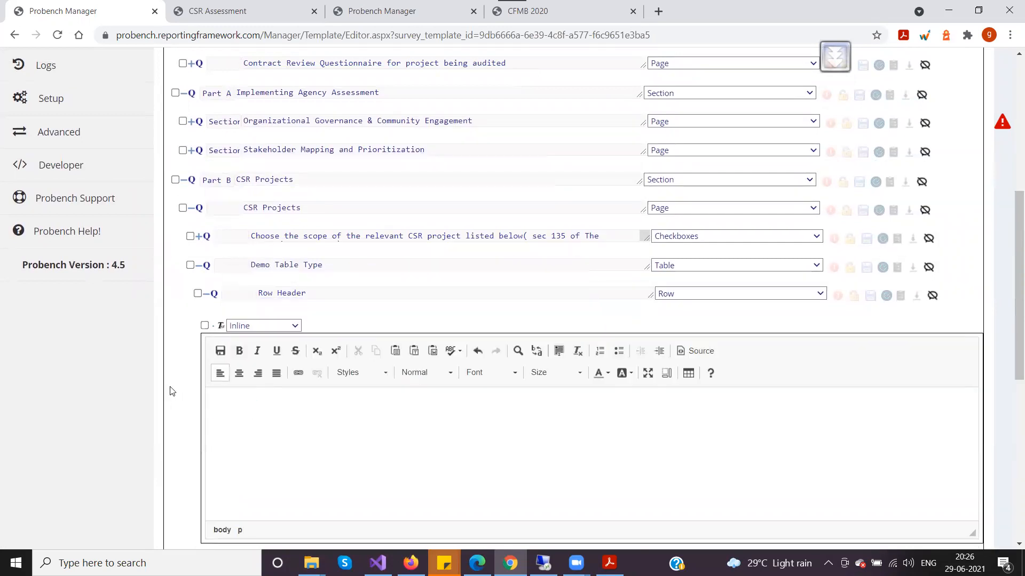
left_click(221, 327)
Check the second text block under Row Header and save the template changes.
left_click(224, 349)
left_click(223, 352)
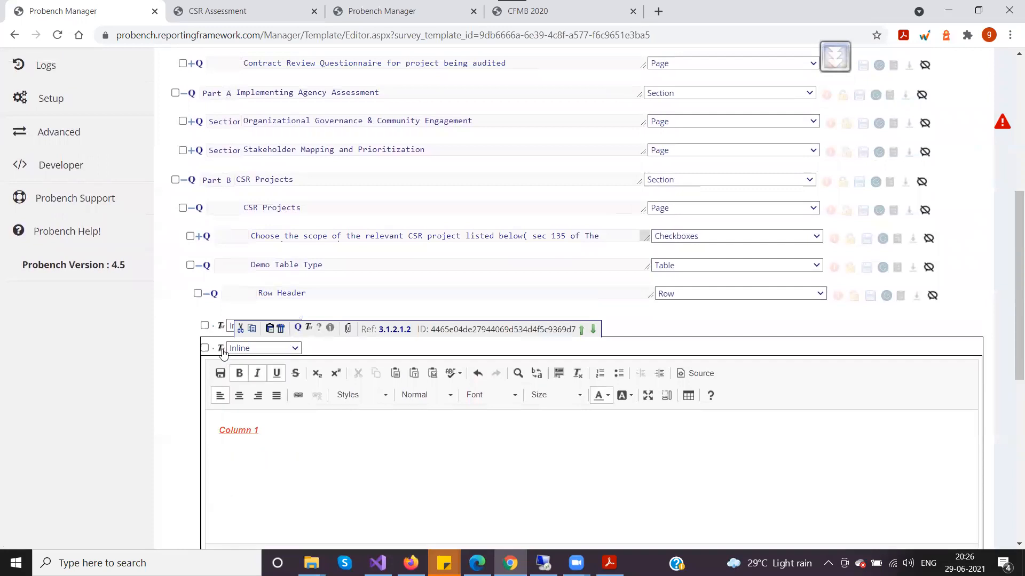
left_click(223, 353)
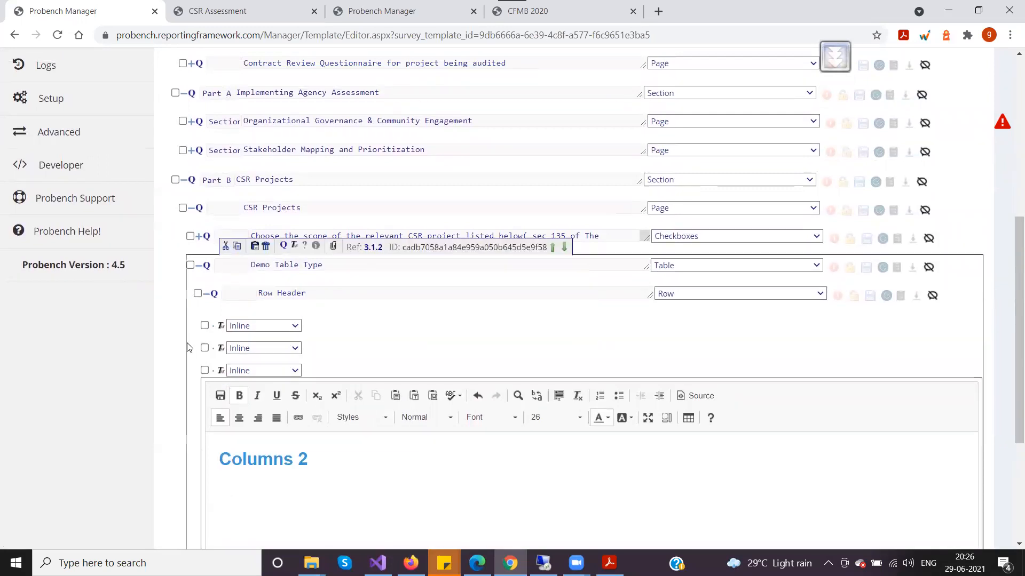
scroll(183, 327, "up", 4)
scroll(183, 327, "up", 3)
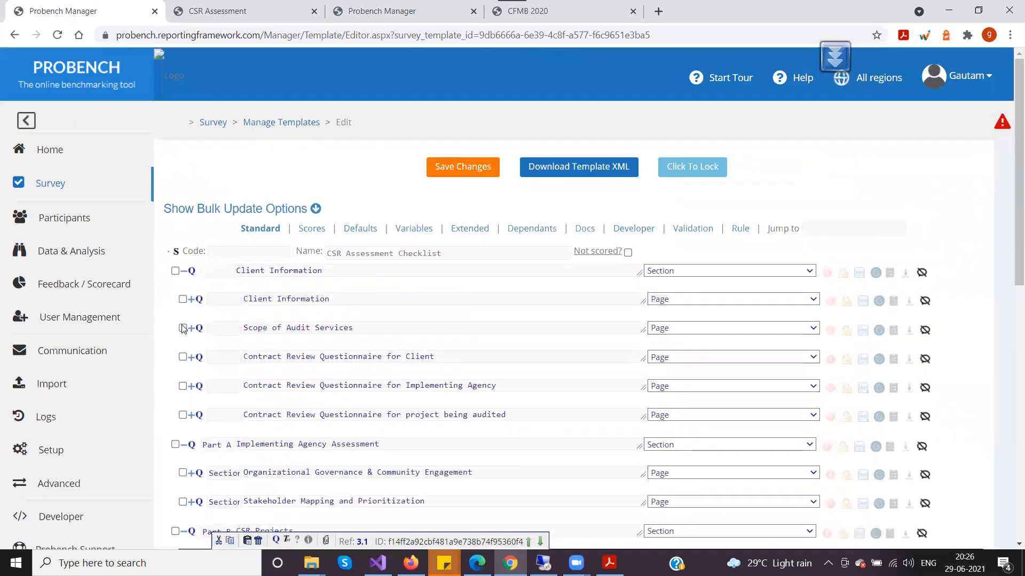
left_click(442, 171)
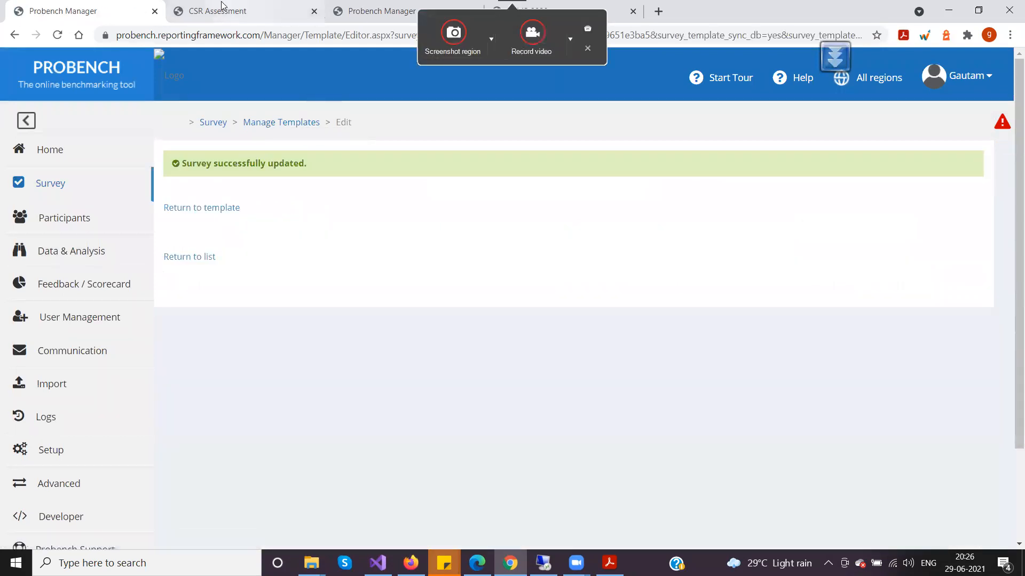
Rebuild the survey's CSR Projects page again and review the alignment of the Demo Table Type headers with their columns.
left_click(220, 9)
scroll(853, 141, "up", 3)
left_click(907, 82)
left_click(880, 114)
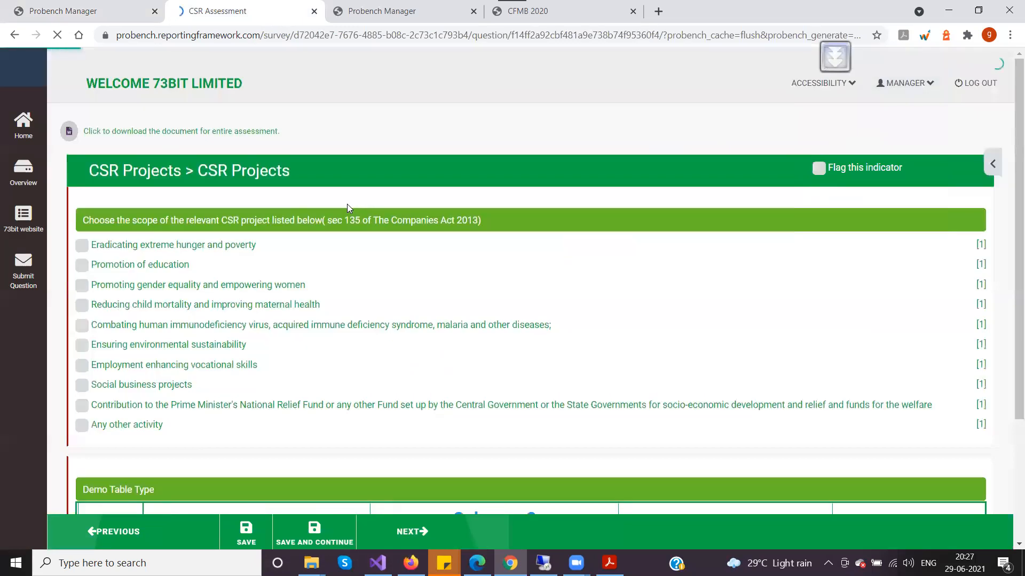
scroll(347, 209, "down", 3)
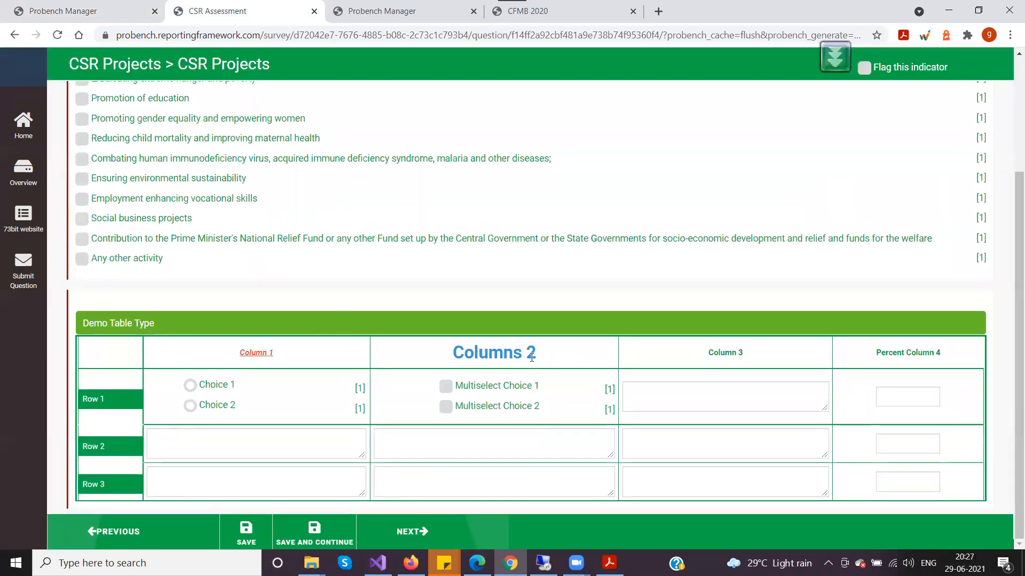
left_click_drag(565, 358, 378, 355)
left_click_drag(287, 360, 204, 361)
Return to the template and expand the CSR Projects page and its Demo Table Type question down to the rows.
left_click(67, 8)
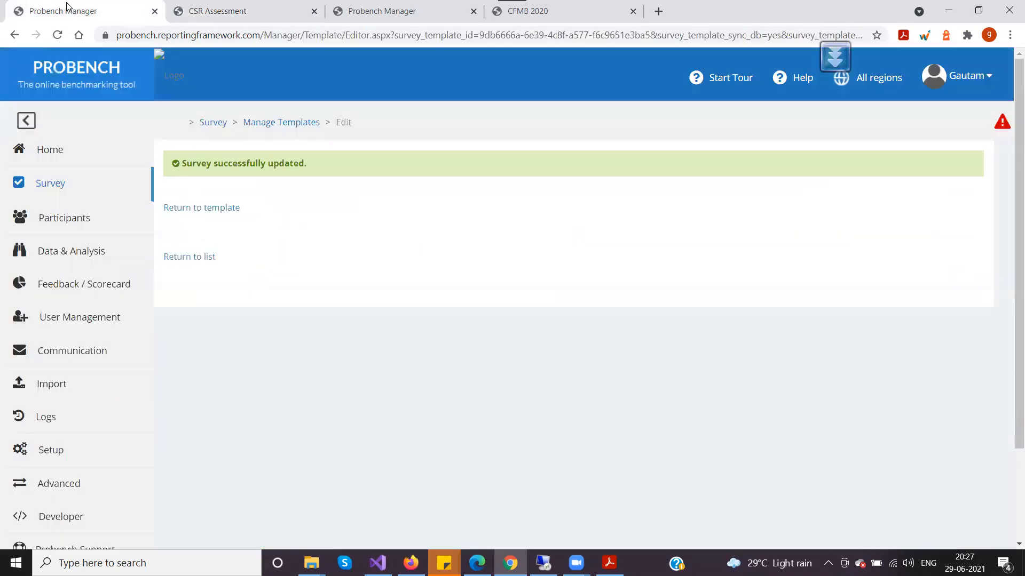
left_click(174, 208)
scroll(224, 226, "down", 3)
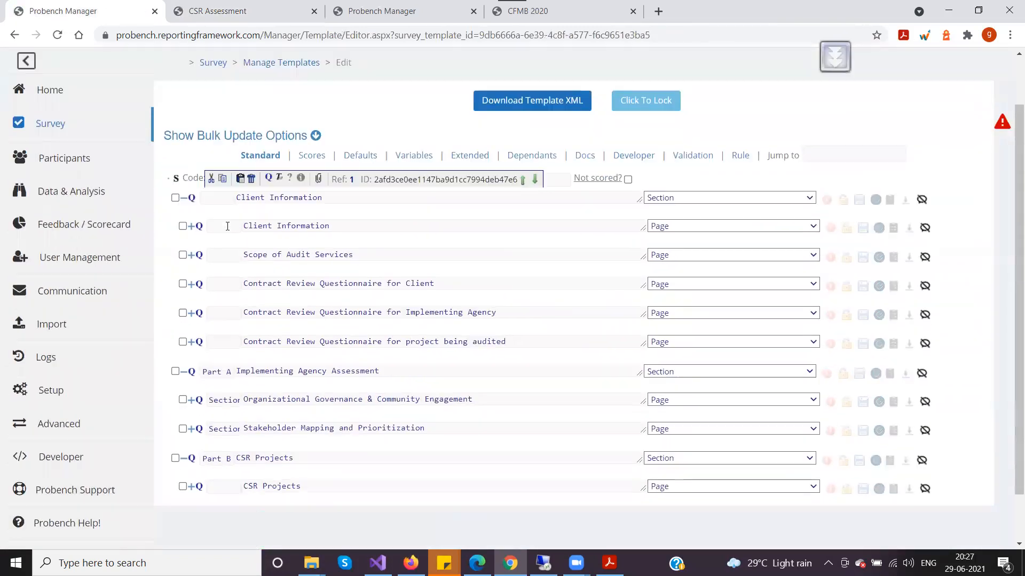
left_click(191, 432)
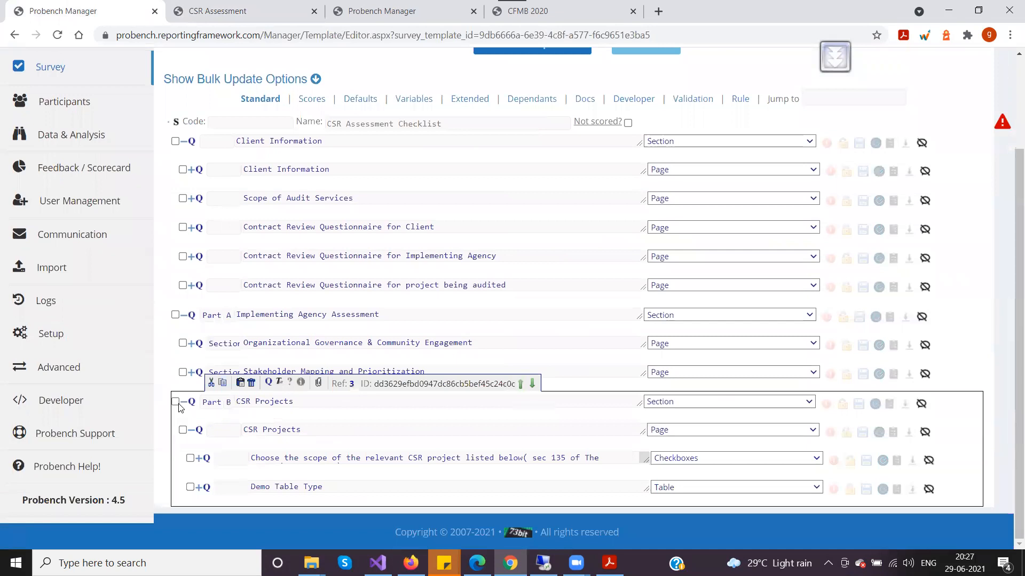
left_click(202, 487)
scroll(213, 438, "down", 2)
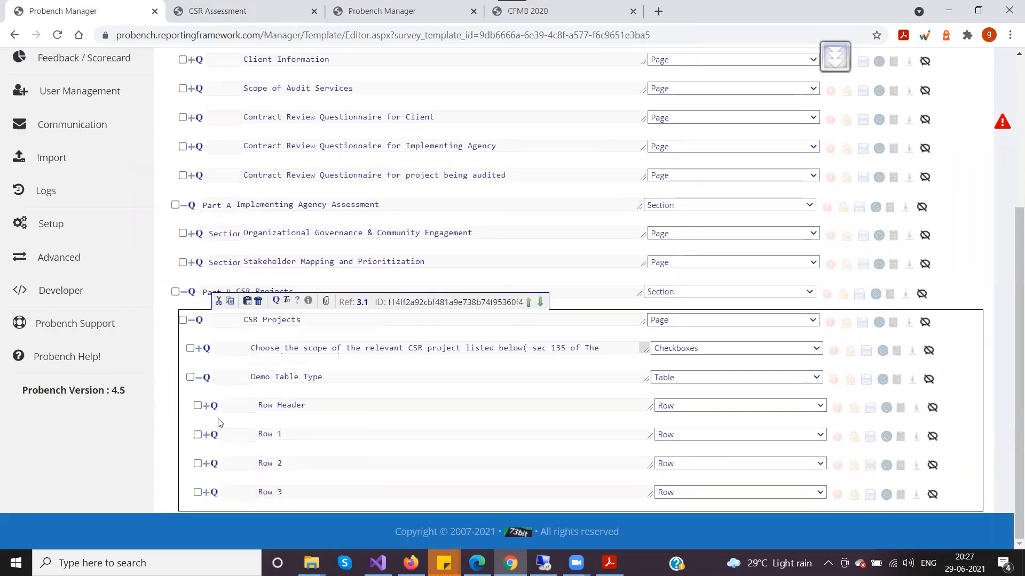
Clear the names of Row 1, Row 2 and Row 3 in the Demo Table Type question.
left_click(291, 435)
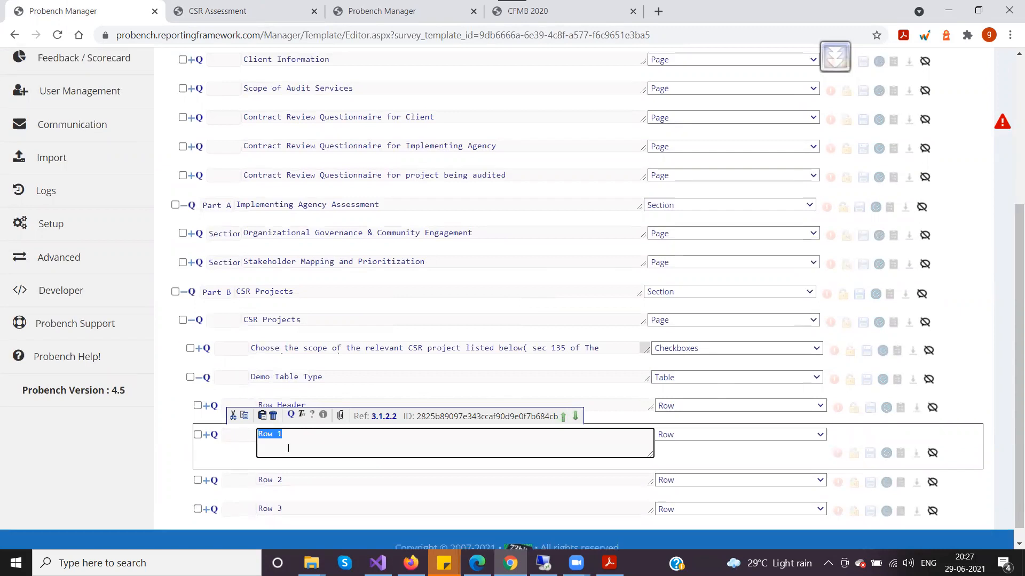
key("BackSpace")
left_click(272, 479)
key("BackSpace")
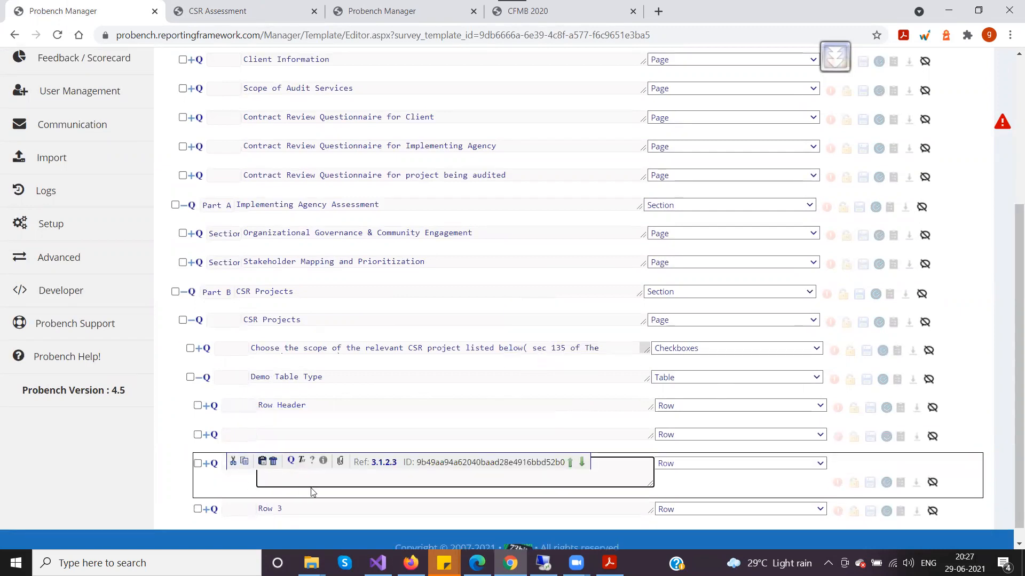
scroll(255, 422, "down", 1)
left_click_drag(283, 489, 221, 475)
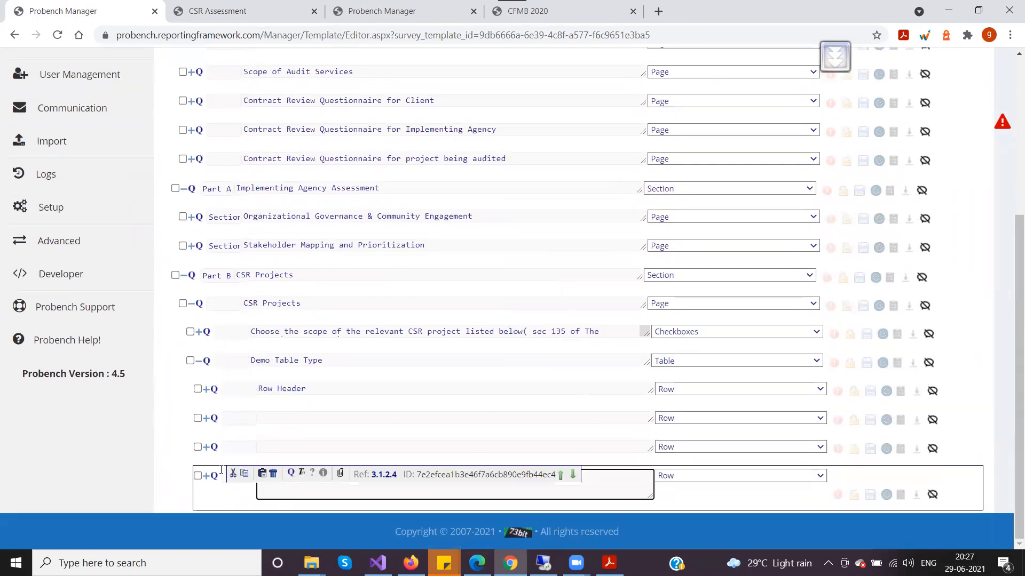
key("BackSpace")
Expand the first unnamed row below Row Header and add an Inline text block as its child.
left_click(205, 419)
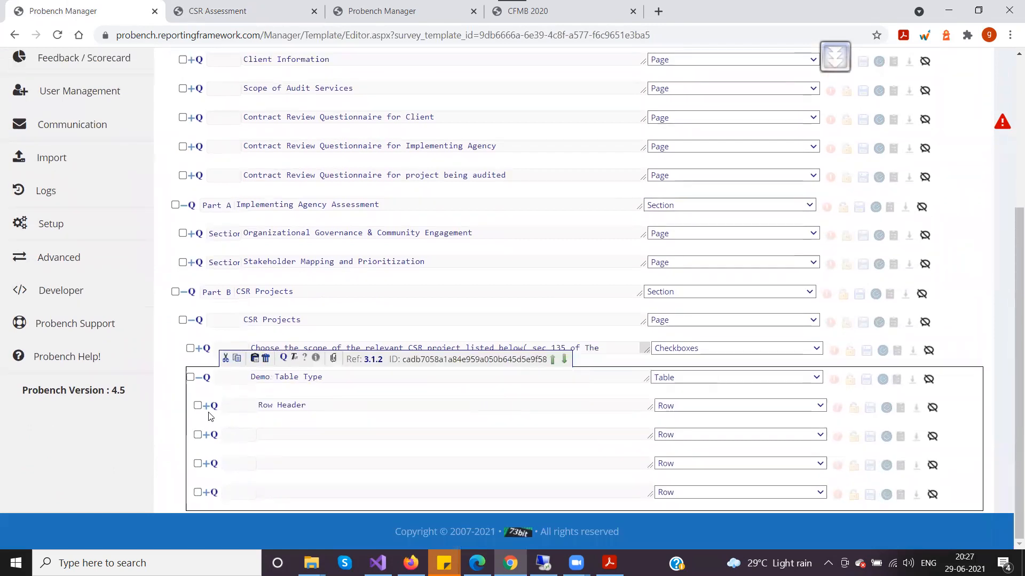
left_click(208, 430)
left_click(207, 437)
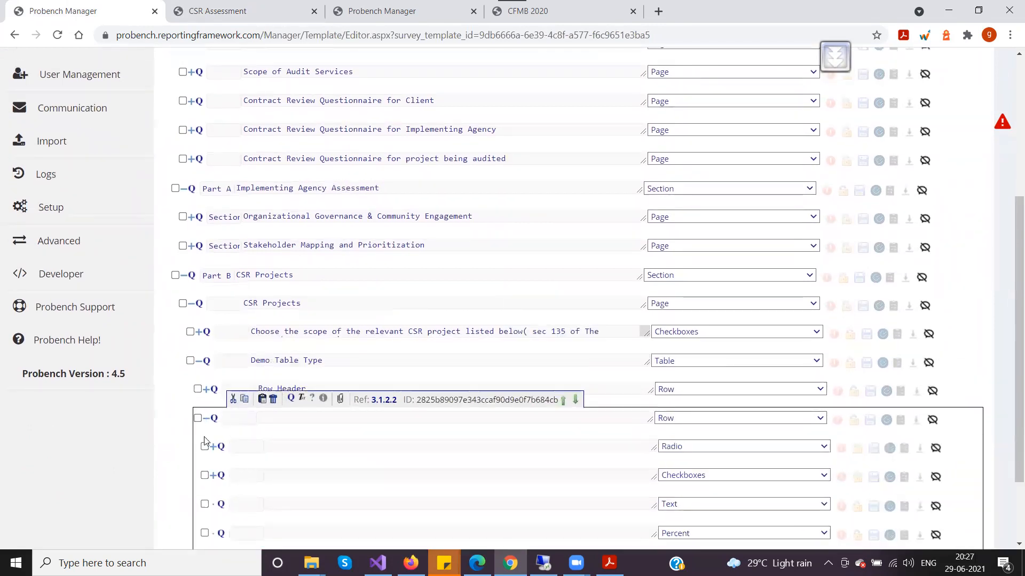
scroll(229, 353, "down", 1)
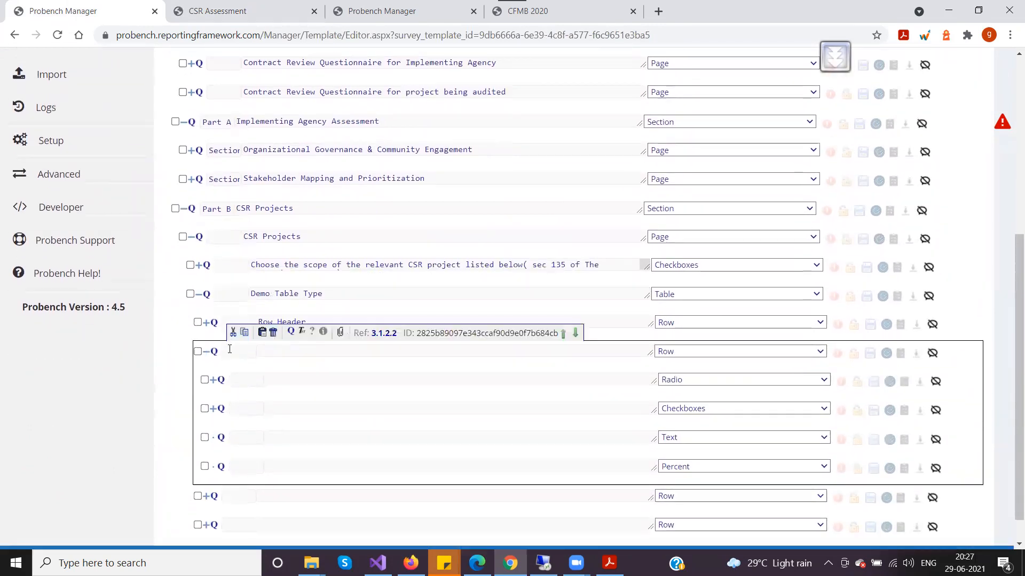
left_click(302, 334)
left_click(575, 181)
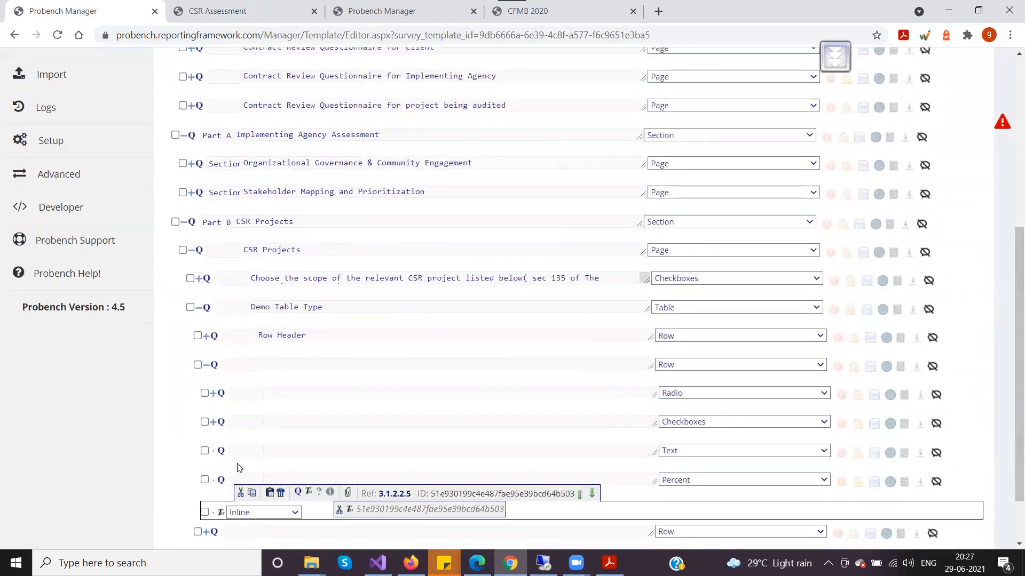
Move the new Inline text block immediately before the Radio question in the first unnamed row.
left_click(270, 374)
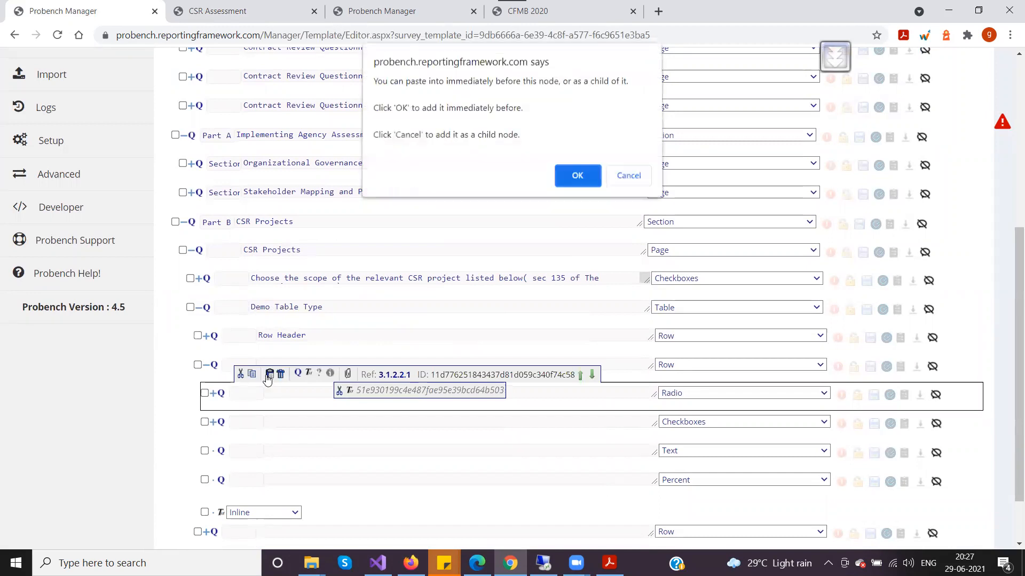
left_click(577, 177)
left_click(227, 398)
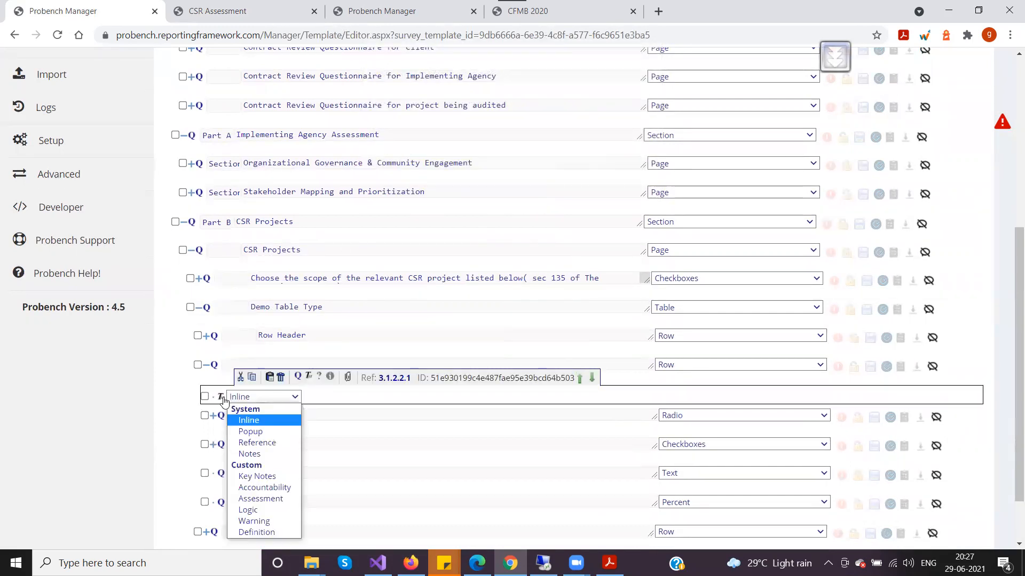
Enter Row 1 in the first unnamed row's Inline text block, formatted bold at font size 18.
left_click(223, 400)
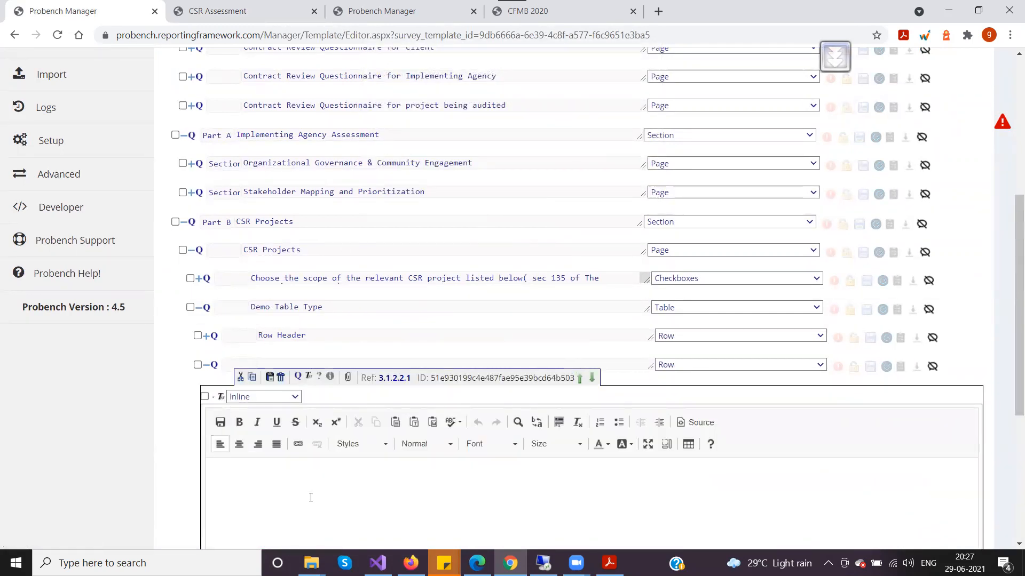
key("ctrl+a")
left_click(239, 422)
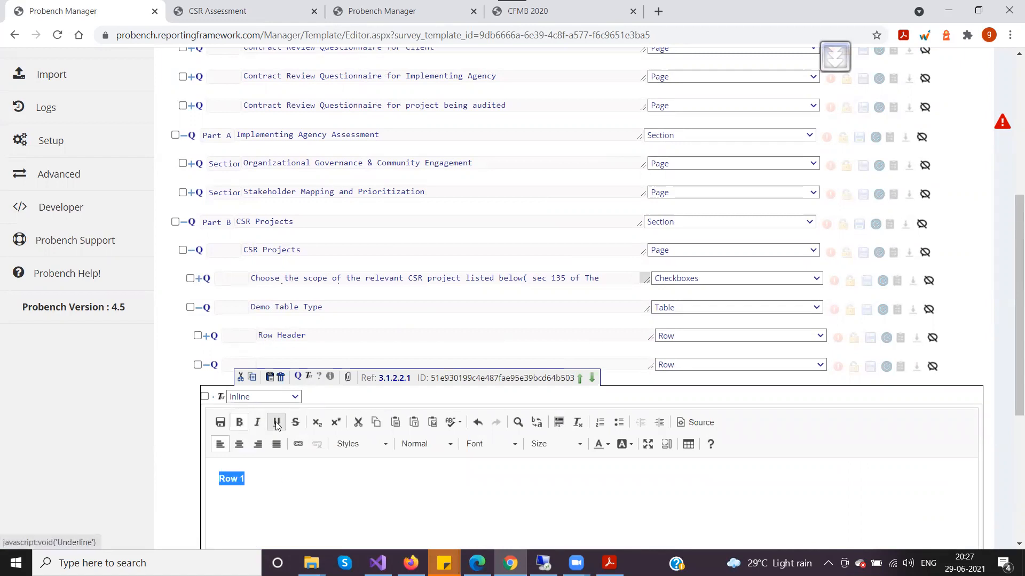
left_click(567, 450)
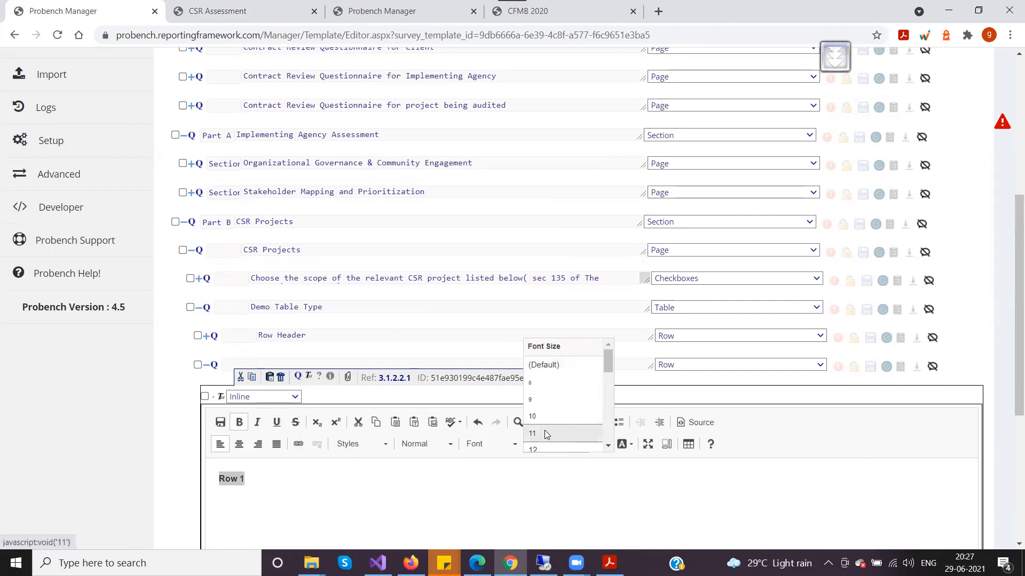
left_click(544, 430)
left_click(551, 447)
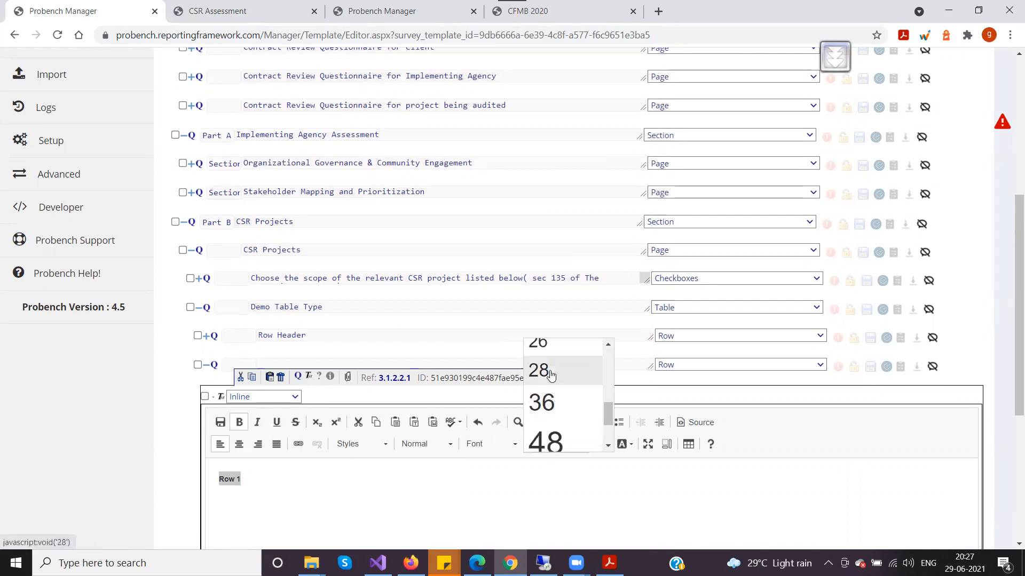
scroll(547, 386, "up", 3)
left_click(546, 387)
left_click(310, 481)
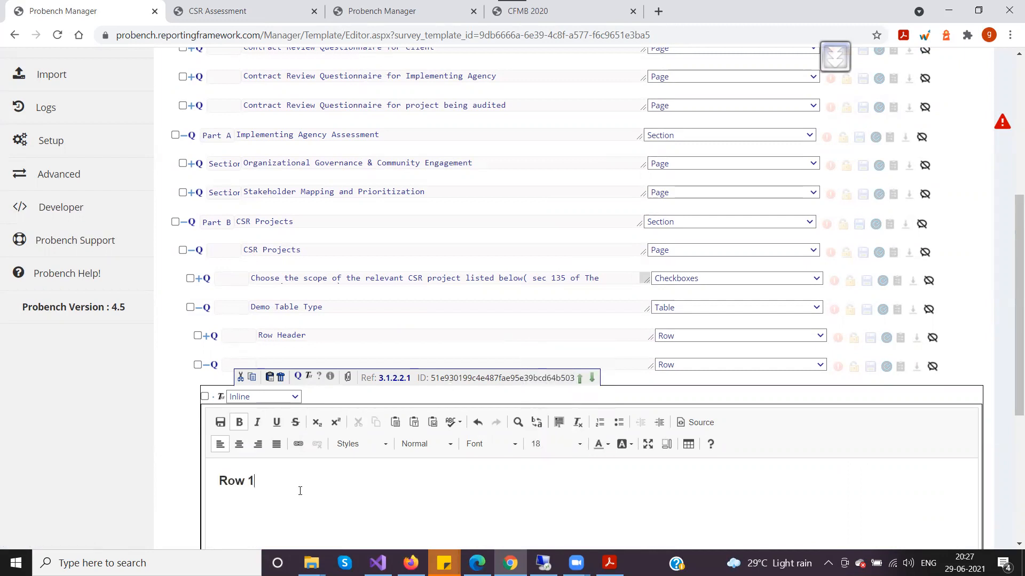
left_click(221, 398)
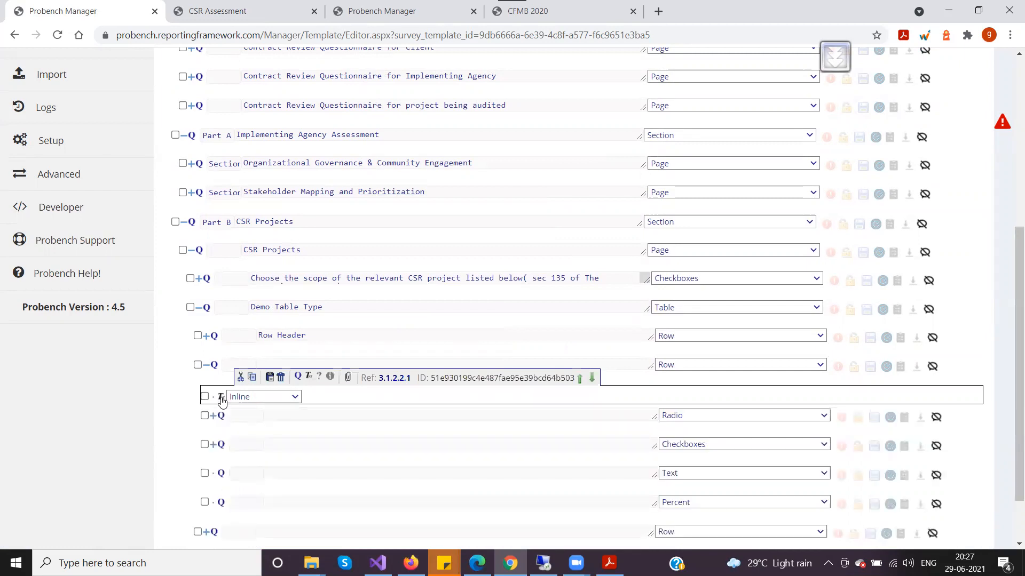
Copy the Row 1 Inline text block and paste it immediately before the first Text question in the second unnamed row.
left_click(253, 378)
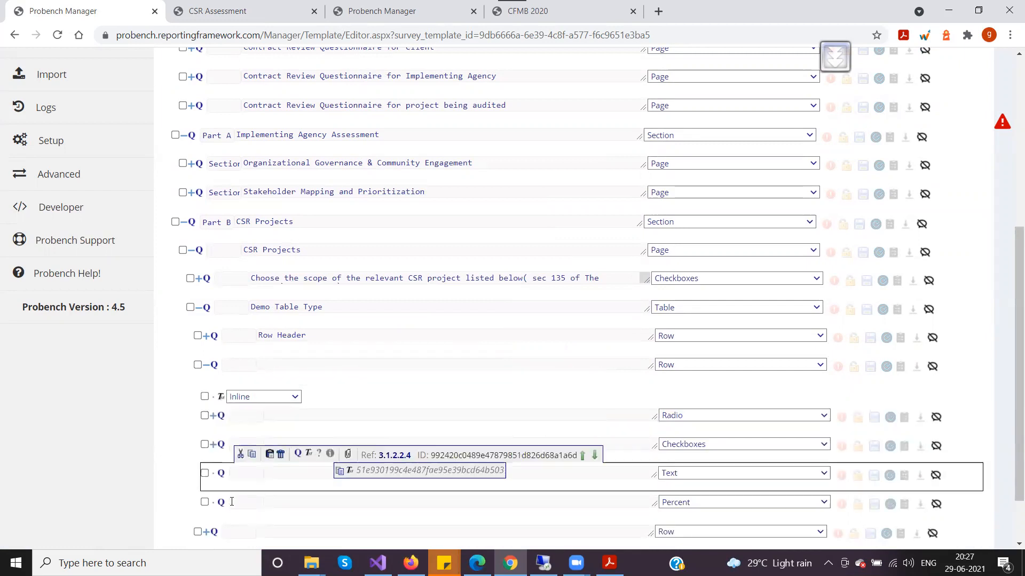
scroll(226, 491, "down", 2)
left_click(206, 463)
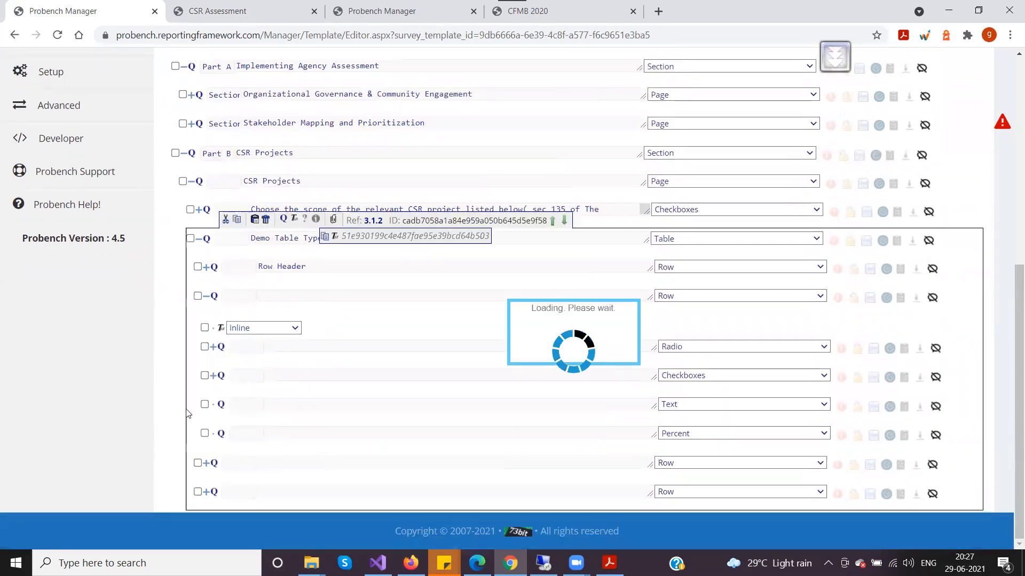
scroll(239, 357, "down", 2)
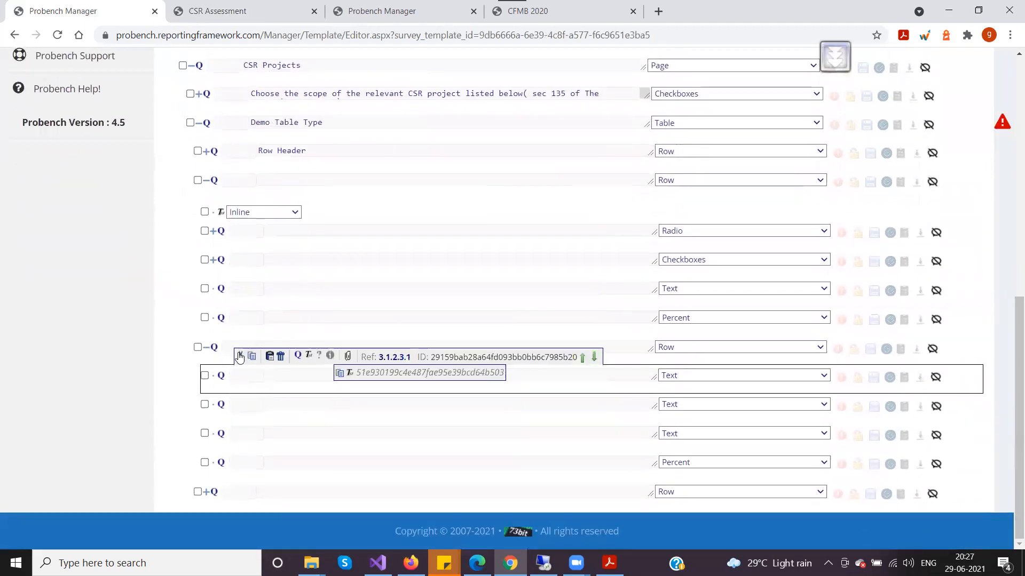
left_click(269, 357)
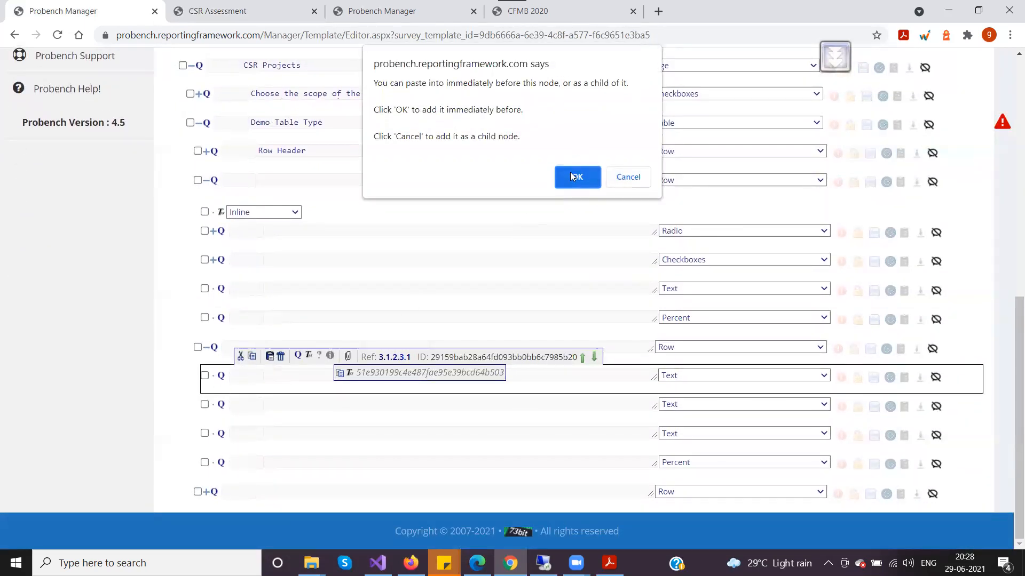
left_click(571, 177)
Expand the third unnamed row and paste a copy of the second row's Inline text block immediately before its first Text question.
left_click(209, 488)
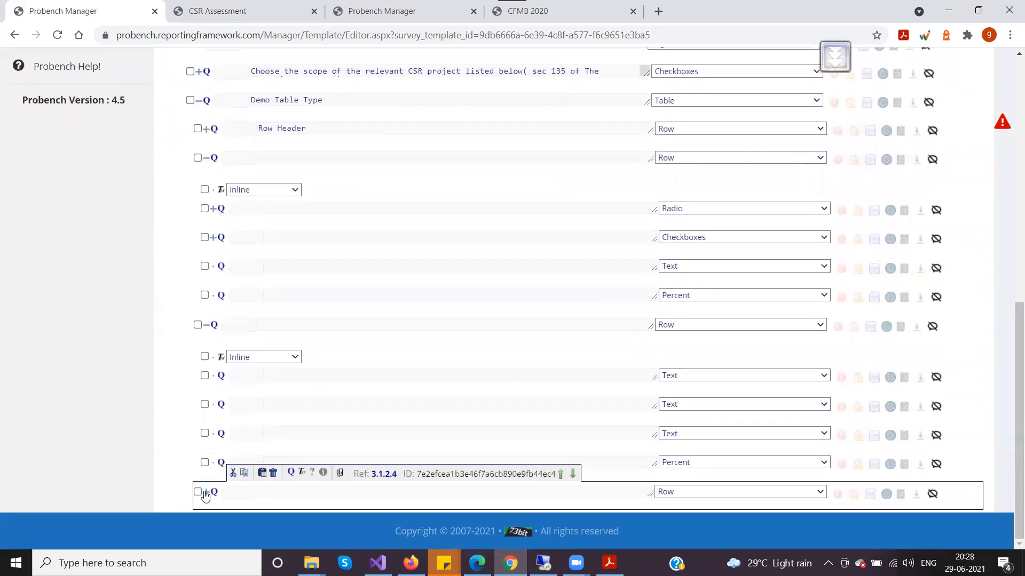
scroll(256, 441, "down", 1)
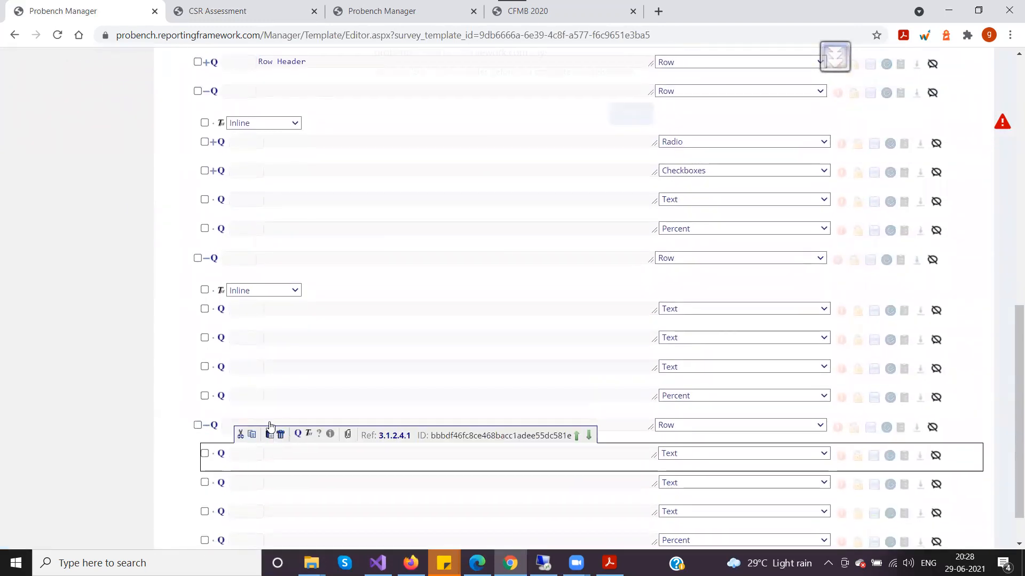
left_click(270, 434)
left_click(624, 125)
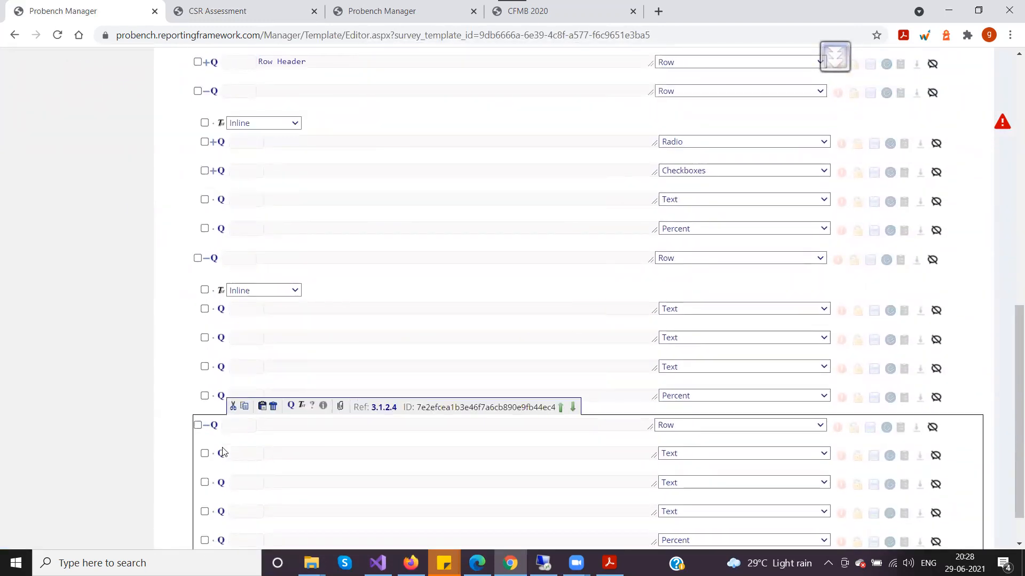
left_click(252, 271)
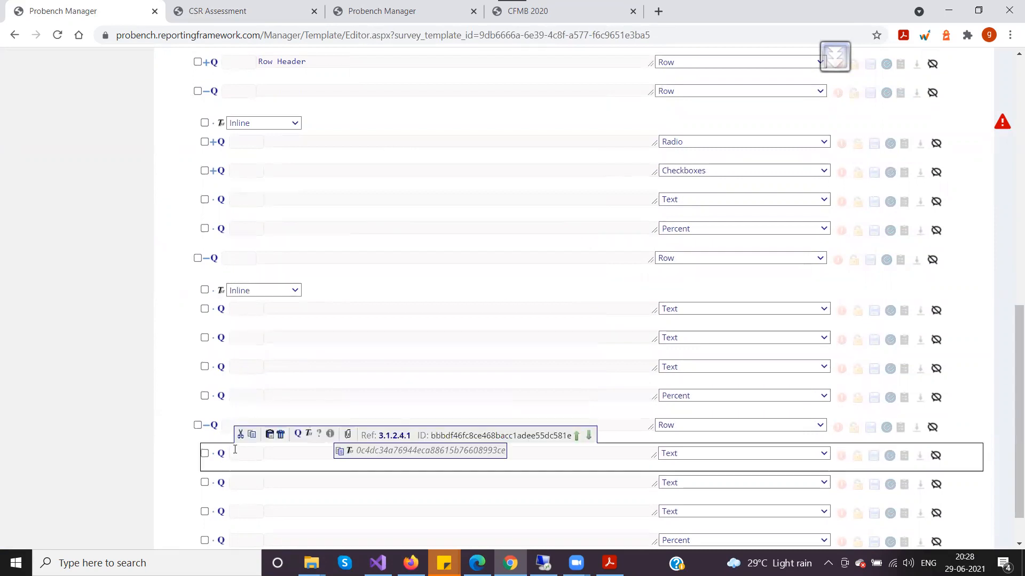
left_click(270, 435)
left_click(571, 176)
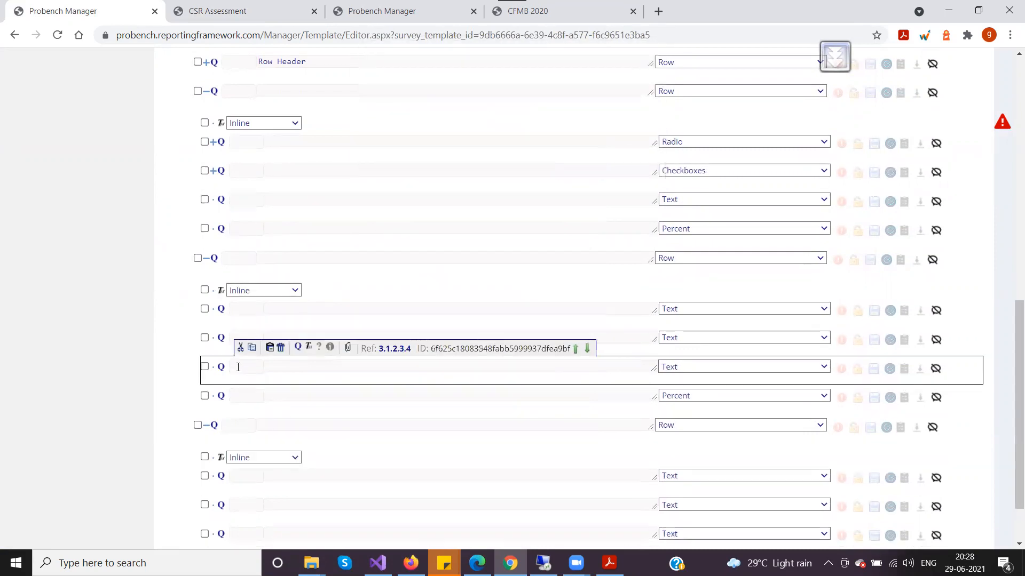
Change the text of the second unnamed row's Inline block to Row 2.
left_click(221, 291)
left_click(259, 378)
key("BackSpace")
type("2")
scroll(278, 395, "down", 4)
Change the text of the third unnamed row's Inline block to Row 3 and update the survey.
left_click(221, 468)
scroll(238, 439, "down", 4)
key("BackSpace")
type("3")
left_click(124, 336)
scroll(123, 332, "up", 2)
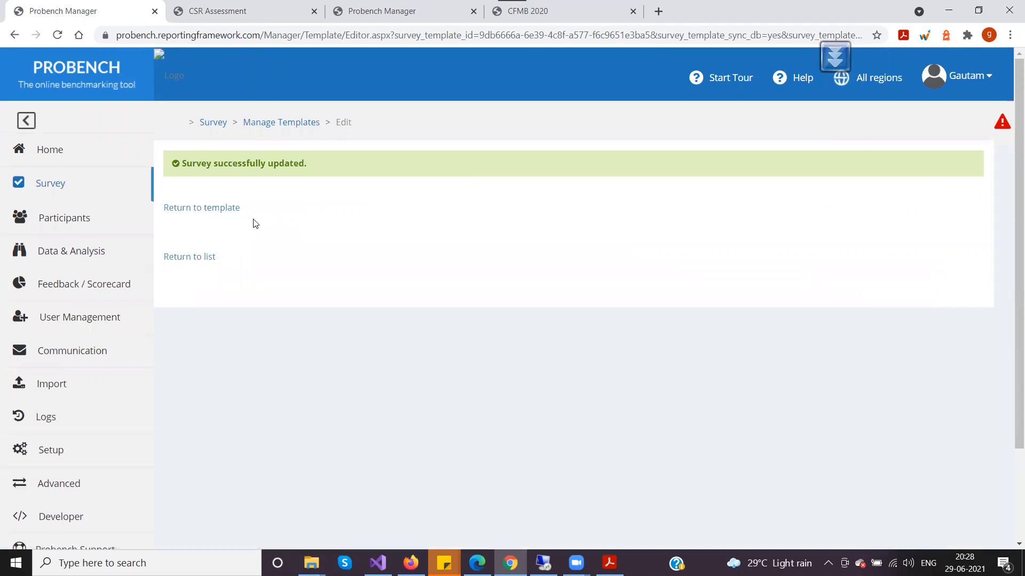
Regenerate the CSR Assessment survey page with a flushed cache and check the row labels of the Demo Table Type question.
left_click(241, 11)
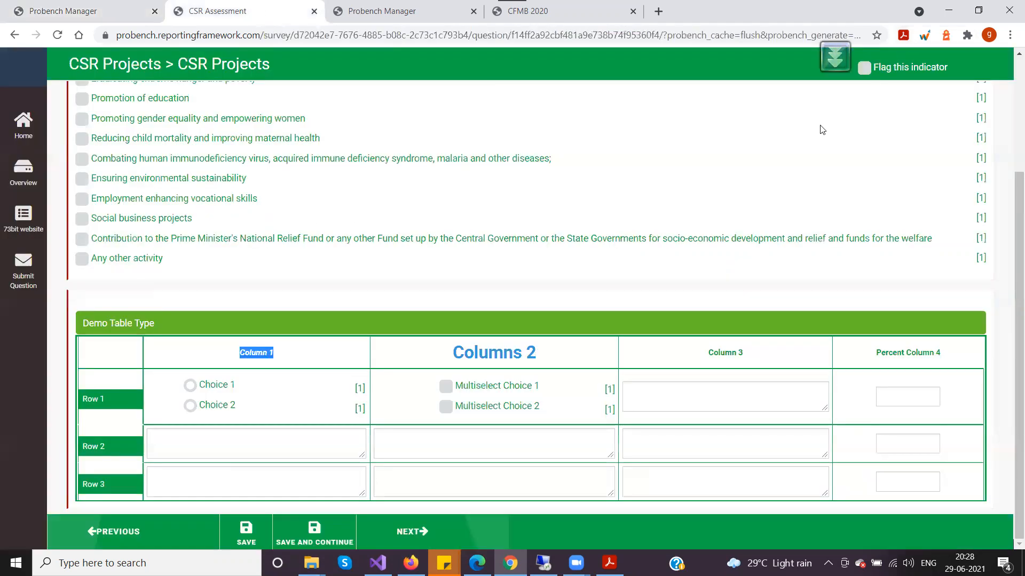
scroll(821, 130, "up", 5)
left_click(899, 85)
left_click(852, 142)
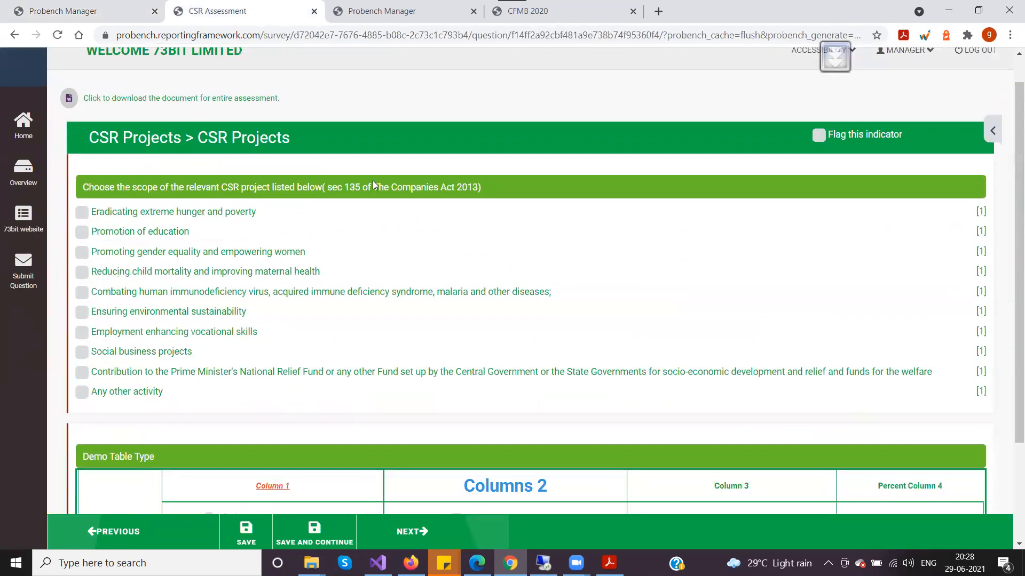
scroll(373, 180, "down", 2)
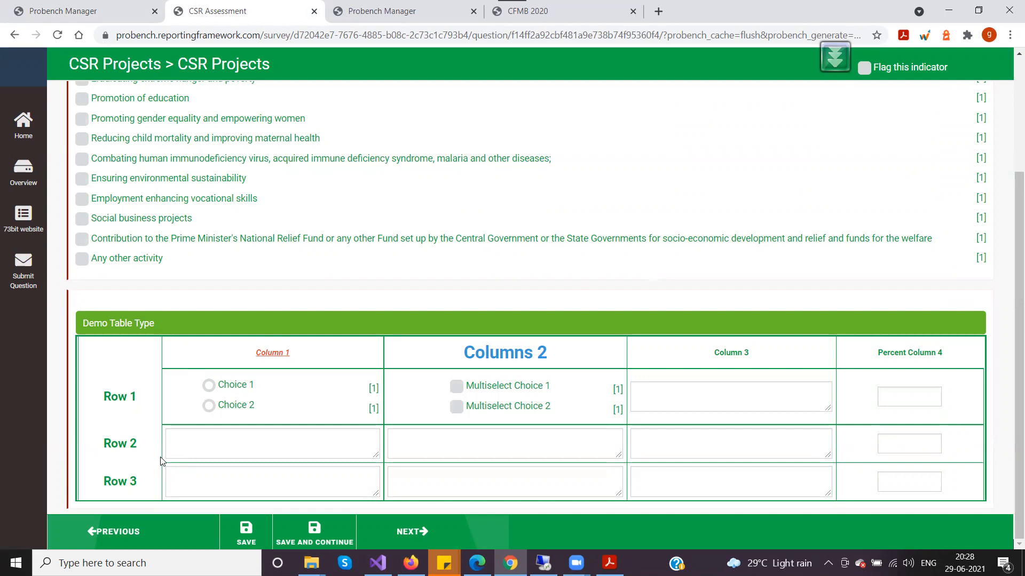
Switch to the FAQ slides in Adobe Acrobat, review questions 7 to 9 and return to the browser.
left_click(609, 563)
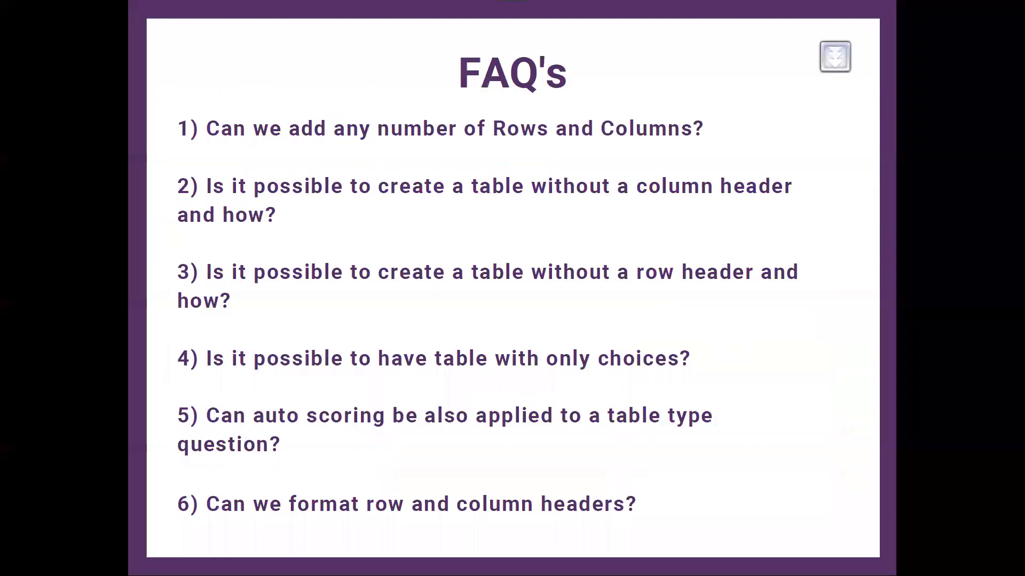
left_click(375, 423)
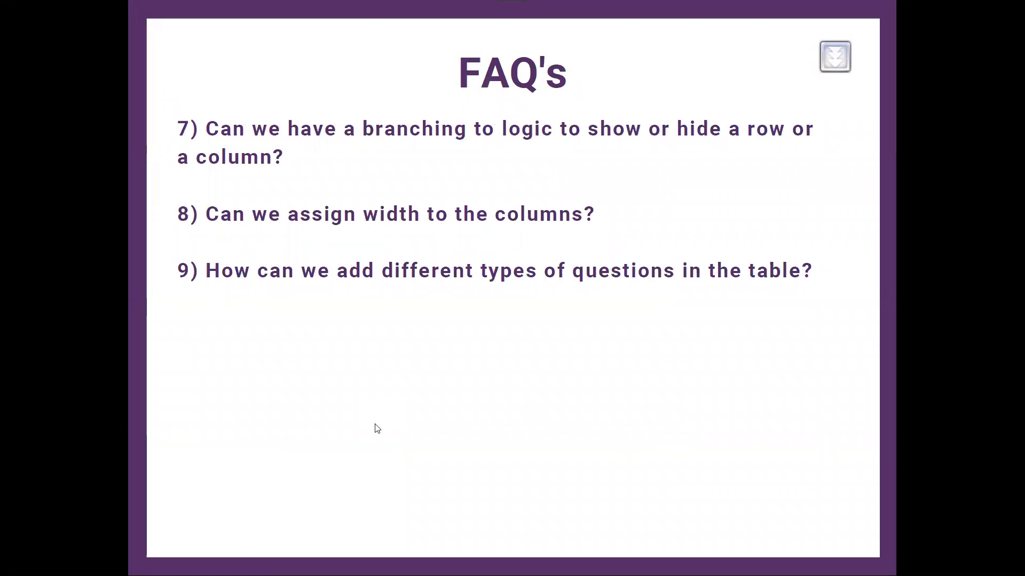
key("alt+Tab")
Return to the template and expand the CSR Projects page, the Demo Table Type question and its first unnamed row.
left_click(96, 10)
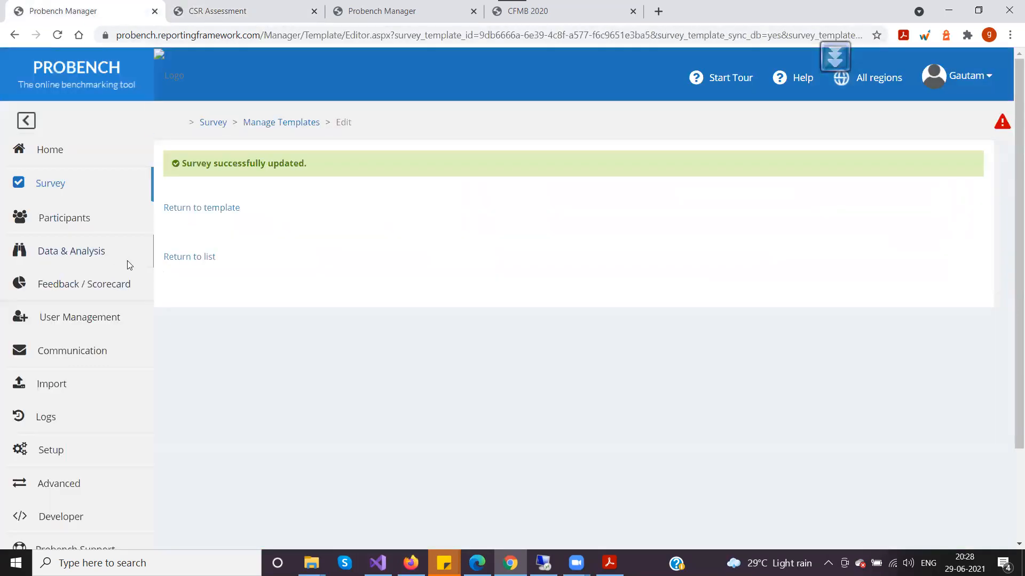
left_click(180, 209)
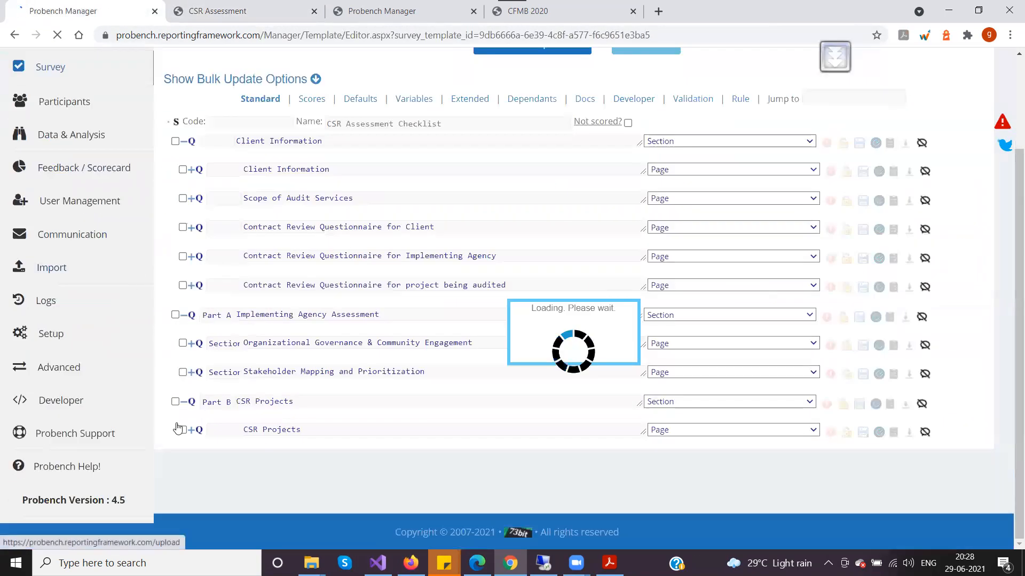
left_click(203, 486)
scroll(197, 344, "down", 2)
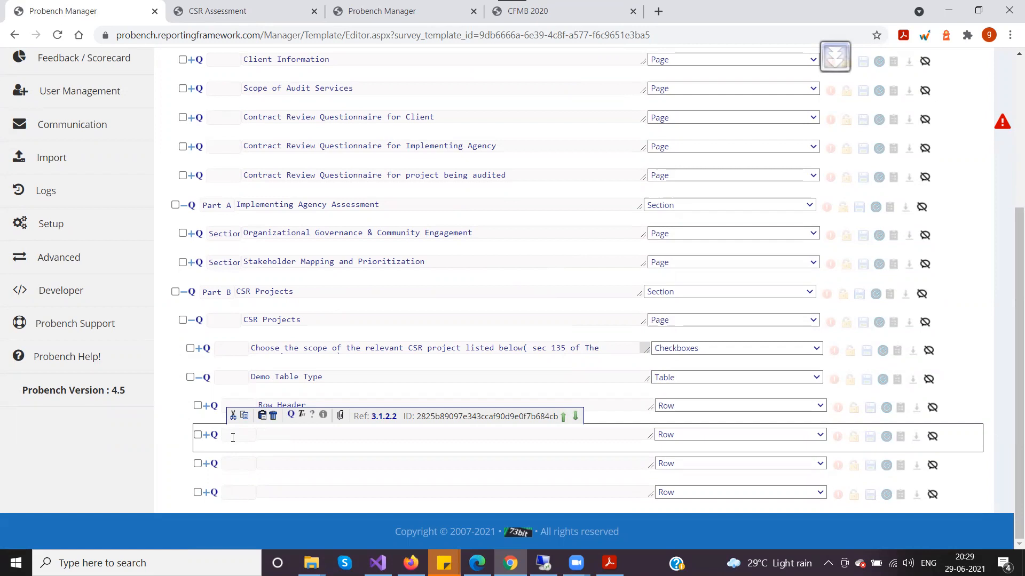
left_click(206, 435)
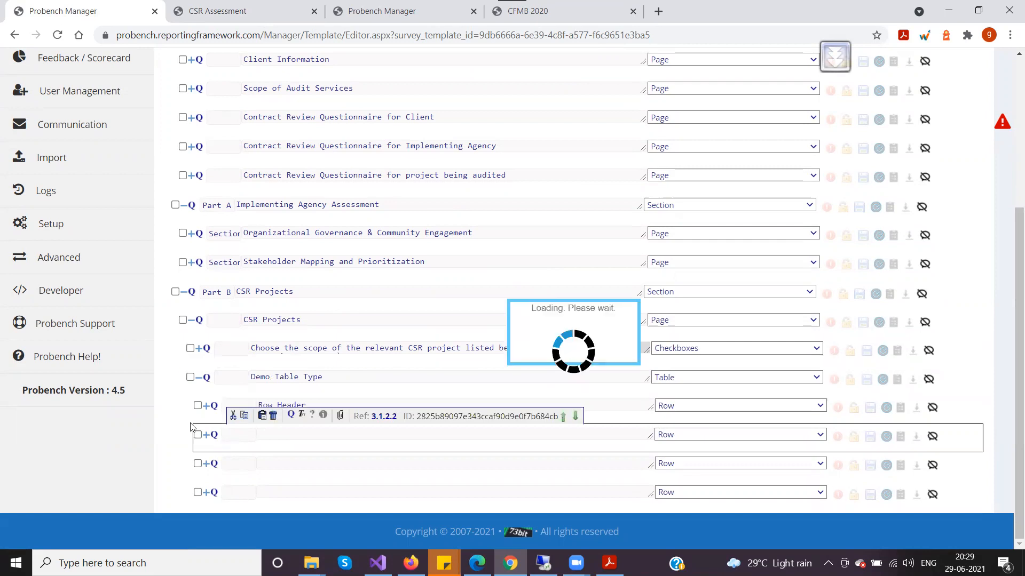
scroll(193, 427, "down", 3)
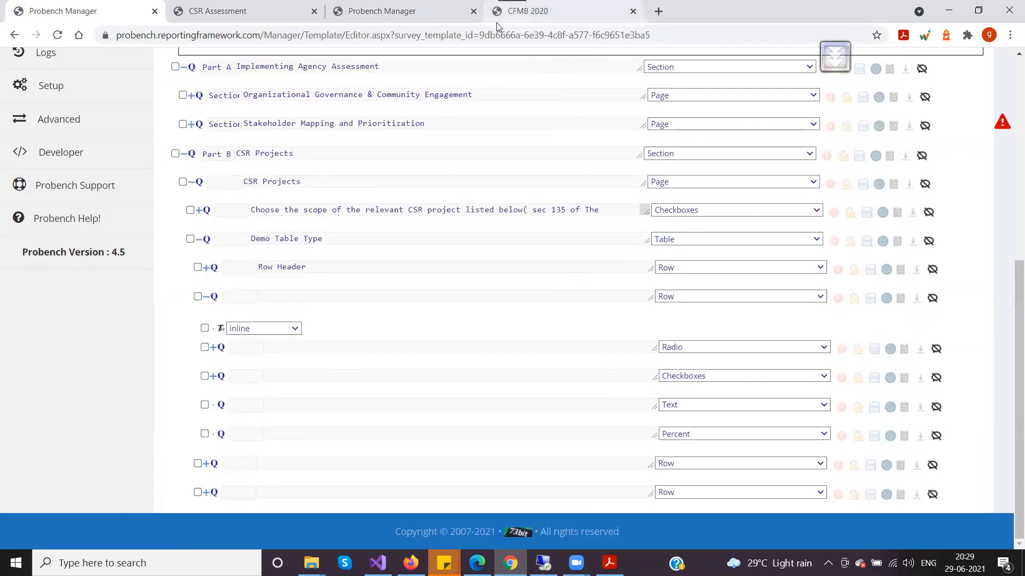
Compare the Demo Table Type question in the CSR Assessment survey with its row structure in the template.
left_click(253, 11)
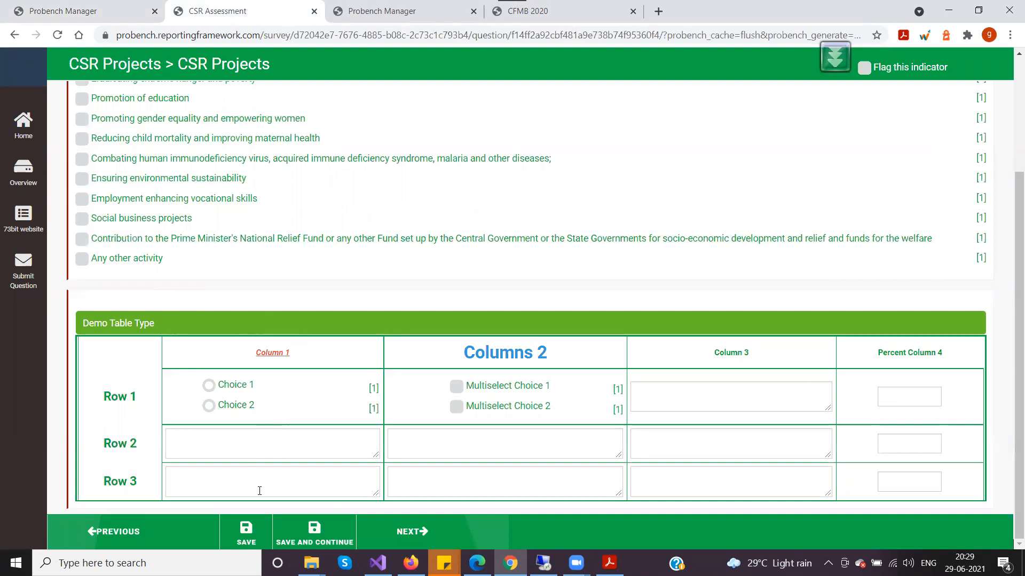
left_click(78, 14)
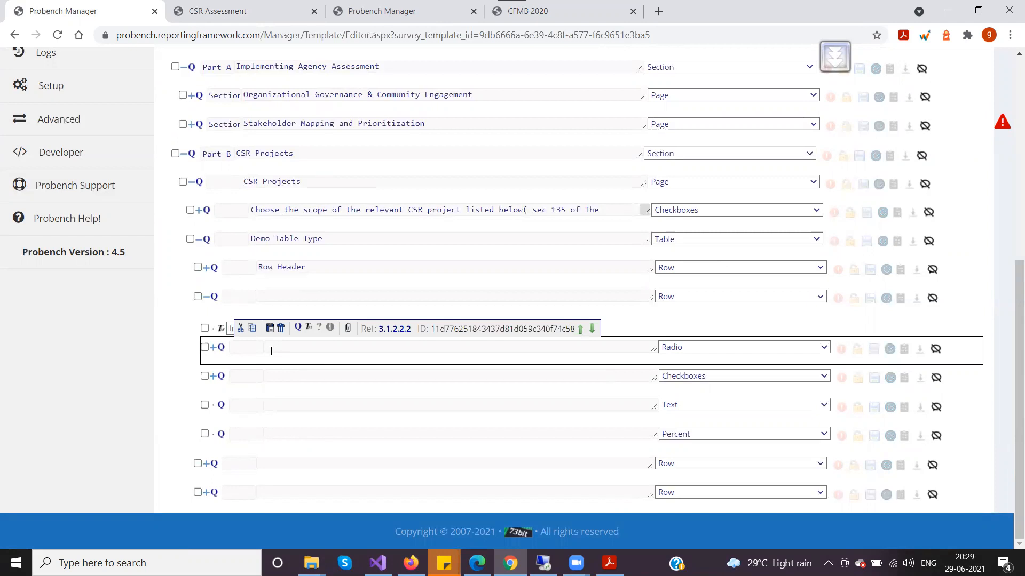
left_click(211, 9)
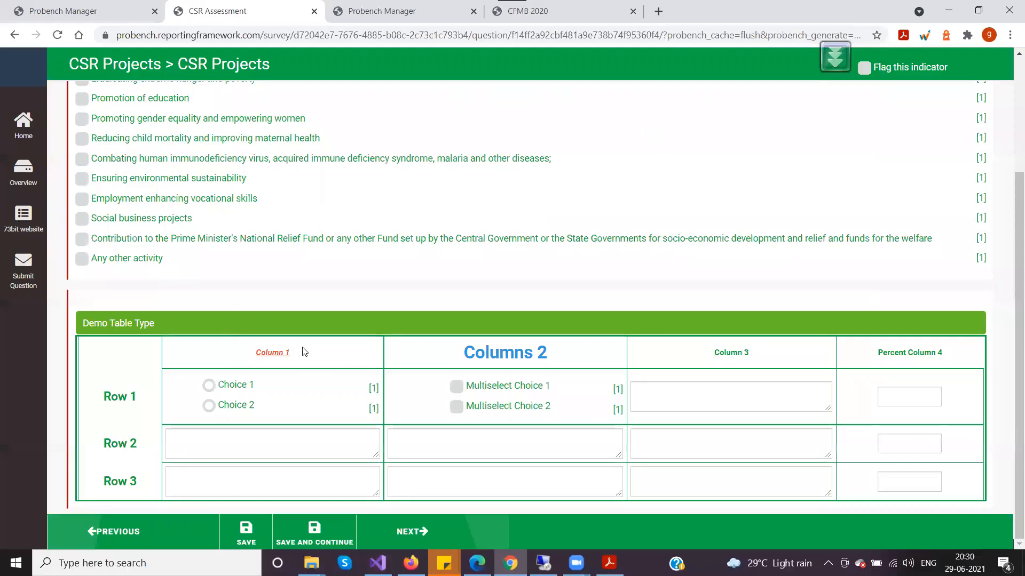
left_click(63, 10)
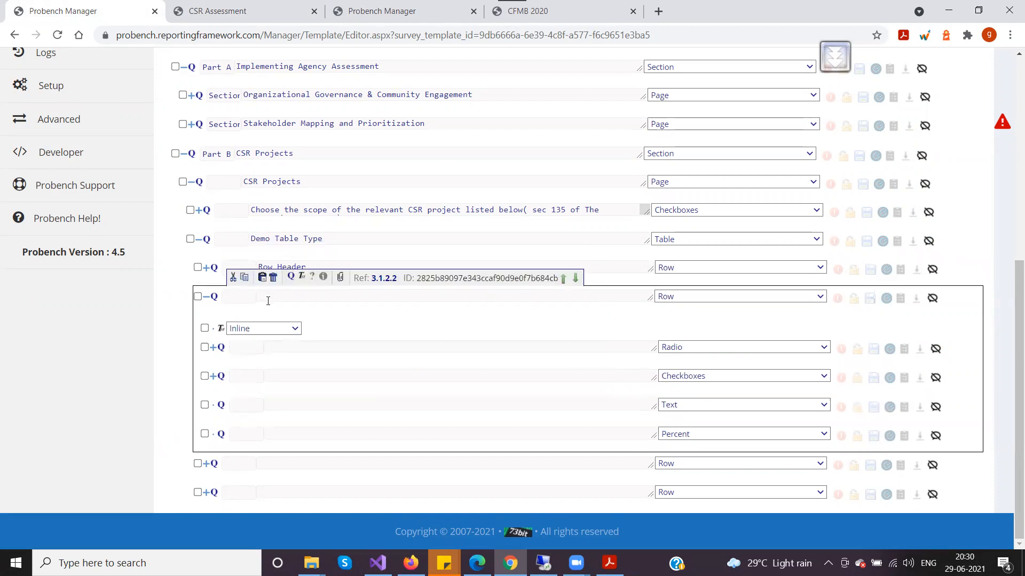
Switch to the FAQ slides in Adobe Acrobat and move on to the closing Thank You slide.
left_click(609, 563)
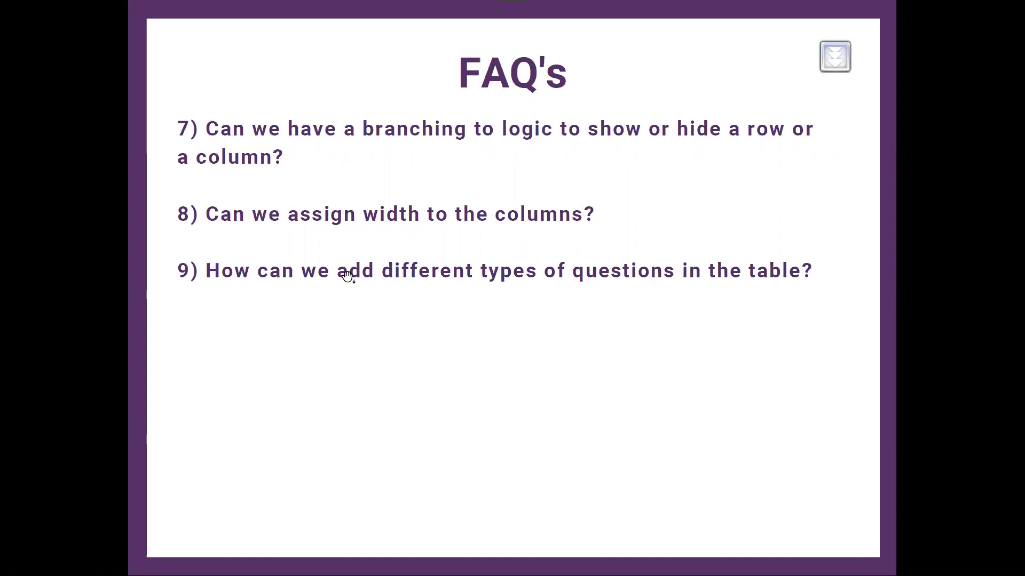
scroll(566, 171, "up", 2)
scroll(566, 171, "down", 3)
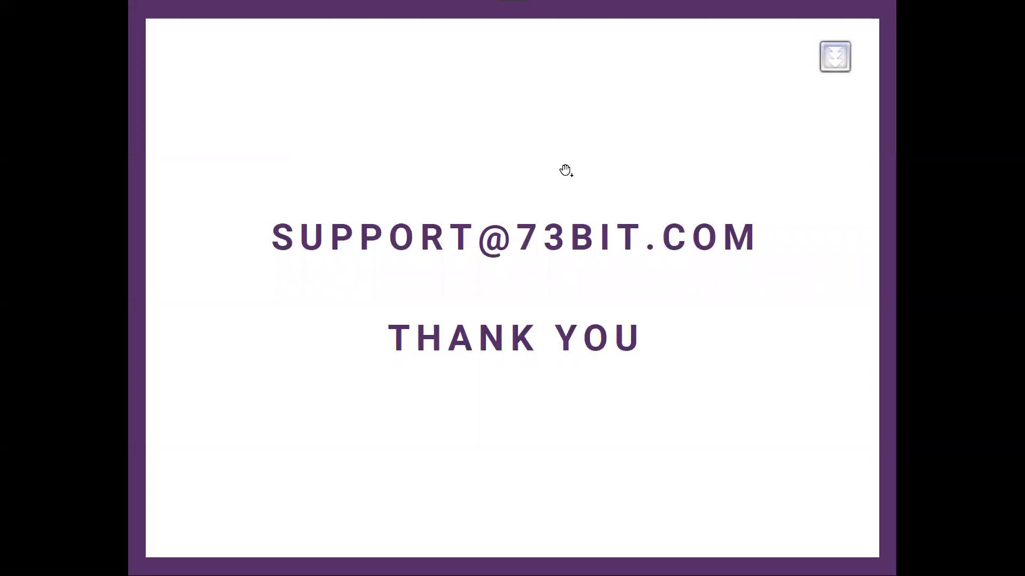